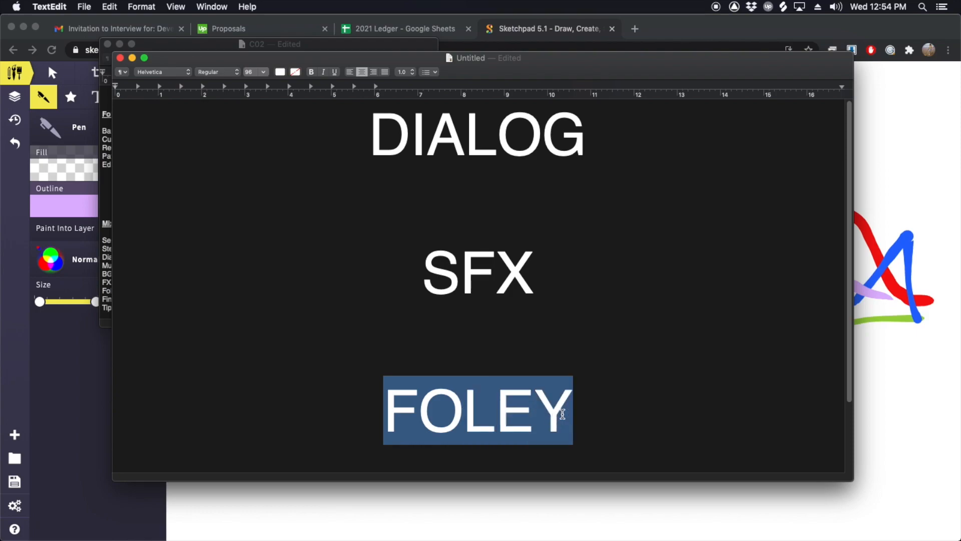
Step: Highlight the DIALOG, SFX and FOLEY headings in turn, view the Foley definition, and highlight SFX again
{"action": "left_click_drag", "start_coordinate": [380, 139], "coordinate": [612, 142]}
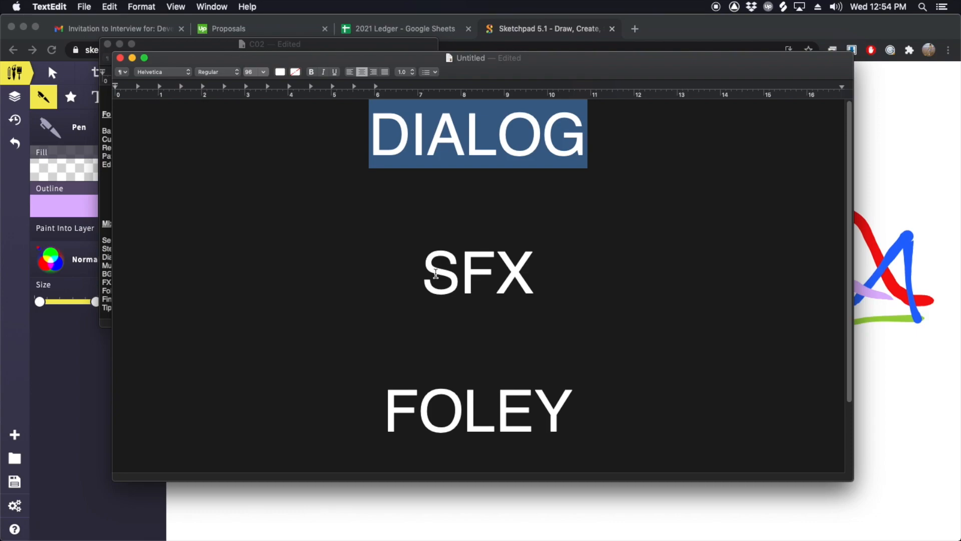
{"action": "left_click_drag", "start_coordinate": [429, 270], "coordinate": [506, 295]}
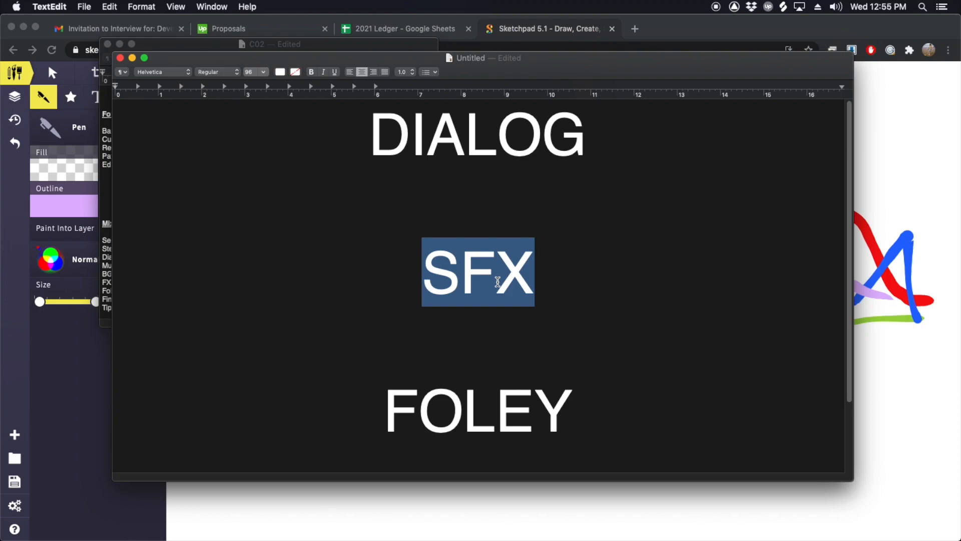
{"action": "left_click_drag", "start_coordinate": [395, 408], "coordinate": [558, 384]}
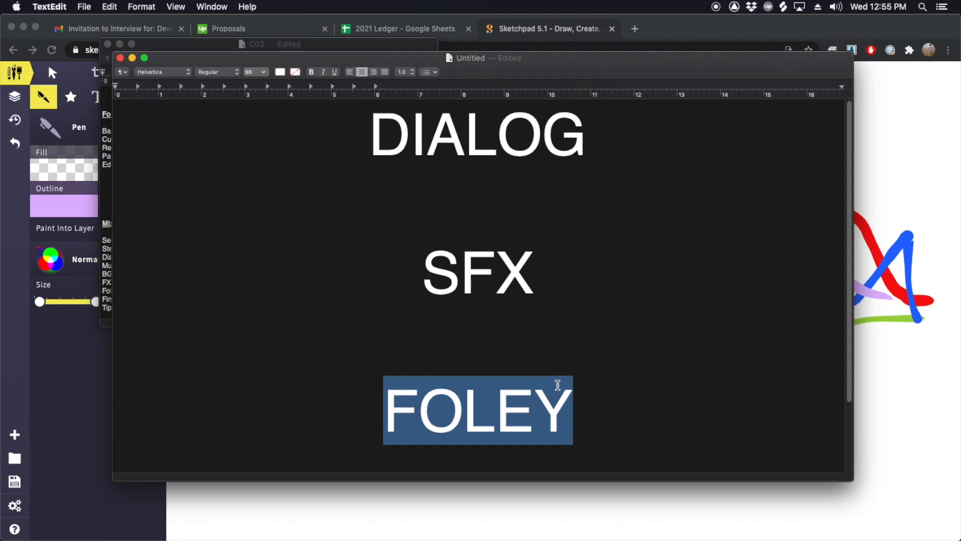
{"action": "scroll", "coordinate": [558, 385], "scroll_direction": "down", "scroll_amount": 3}
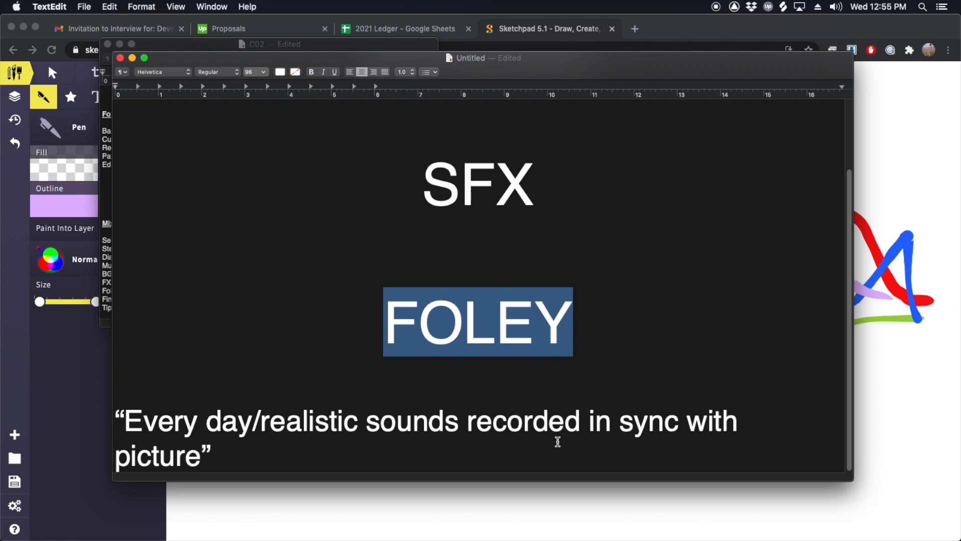
{"action": "scroll", "coordinate": [531, 326], "scroll_direction": "up", "scroll_amount": 3}
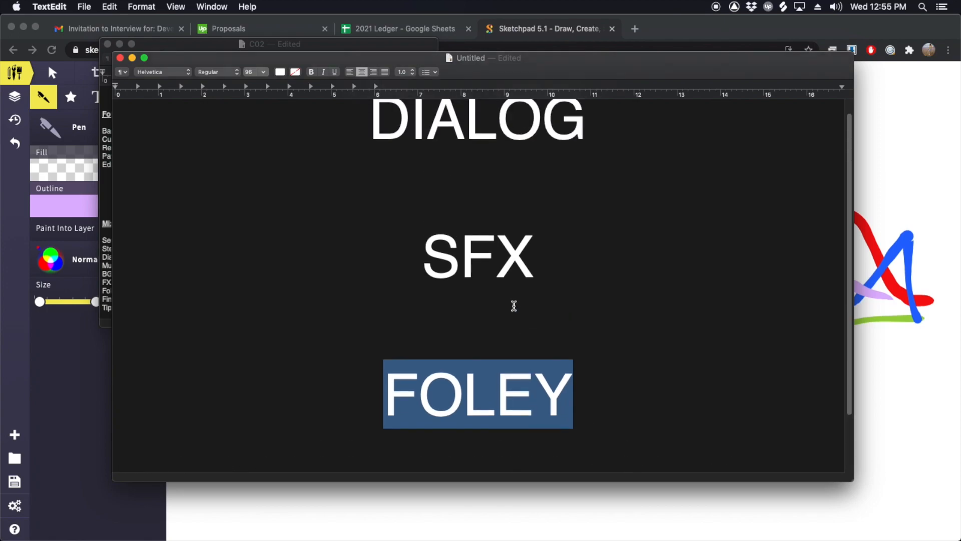
{"action": "left_click_drag", "start_coordinate": [423, 240], "coordinate": [525, 266]}
{"action": "scroll", "coordinate": [534, 280], "scroll_direction": "down", "scroll_amount": 3}
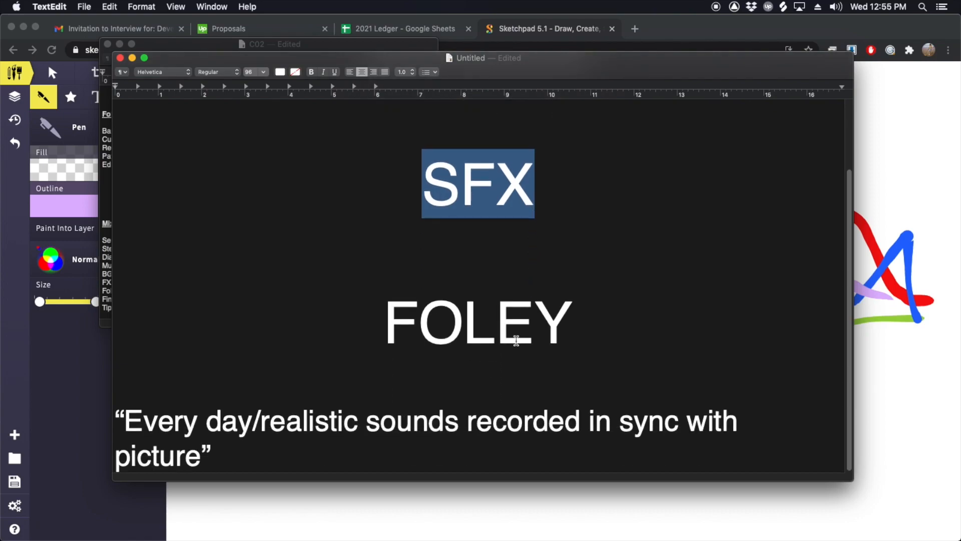
Step: Glance at the Pro Tools session, return to the TextEdit notes, and highlight the DIALOG, SFX and FOLEY headings
{"action": "key", "text": "super+Tab"}
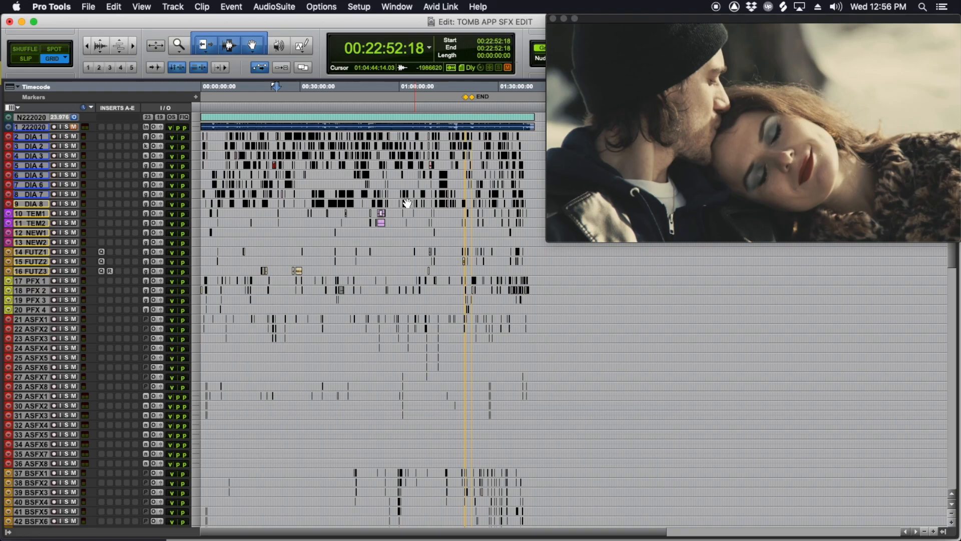
{"action": "key", "text": "super+Tab"}
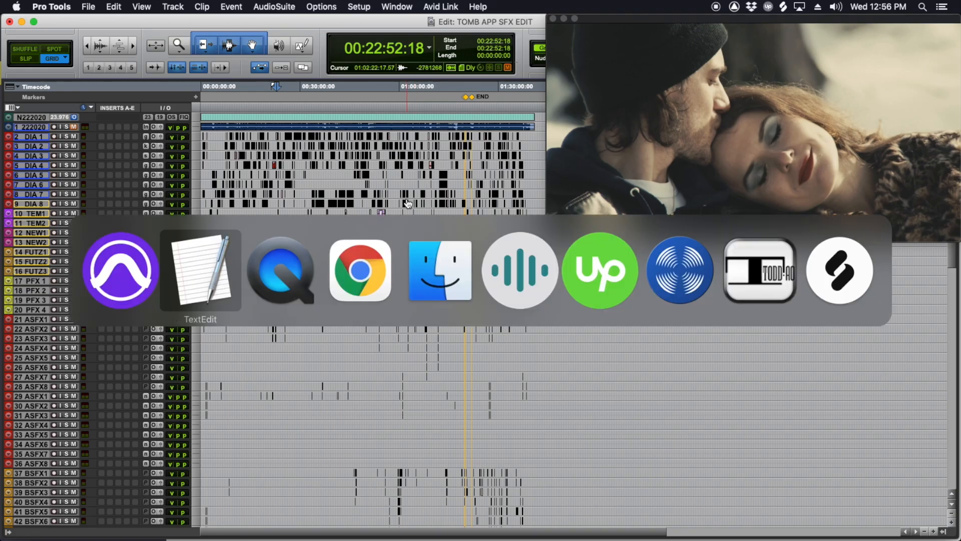
{"action": "left_click", "coordinate": [225, 272]}
{"action": "scroll", "coordinate": [487, 315], "scroll_direction": "up", "scroll_amount": 4}
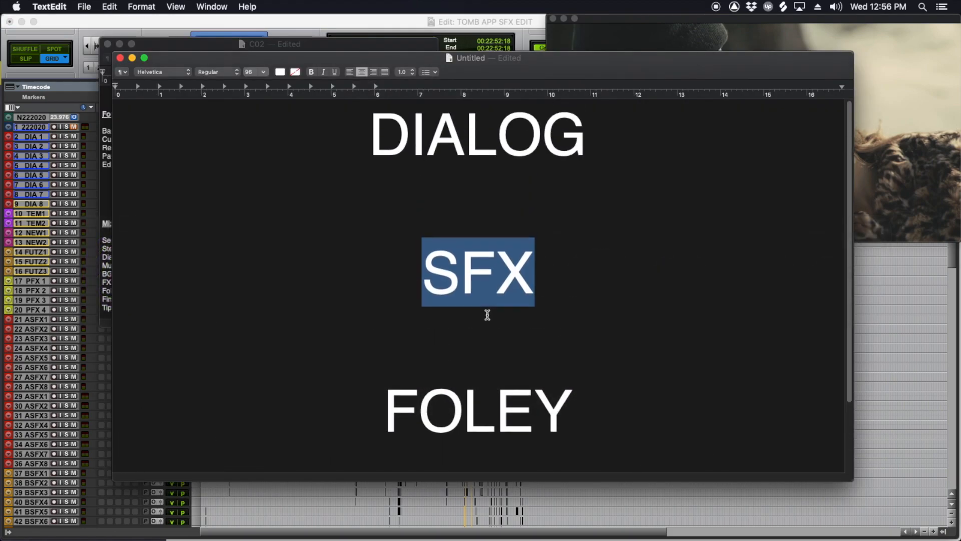
{"action": "left_click_drag", "start_coordinate": [379, 137], "coordinate": [562, 163]}
{"action": "left_click_drag", "start_coordinate": [434, 268], "coordinate": [569, 276]}
{"action": "scroll", "coordinate": [569, 277], "scroll_direction": "down", "scroll_amount": 3}
{"action": "left_click_drag", "start_coordinate": [388, 354], "coordinate": [586, 354]}
{"action": "scroll", "coordinate": [568, 349], "scroll_direction": "down", "scroll_amount": 2}
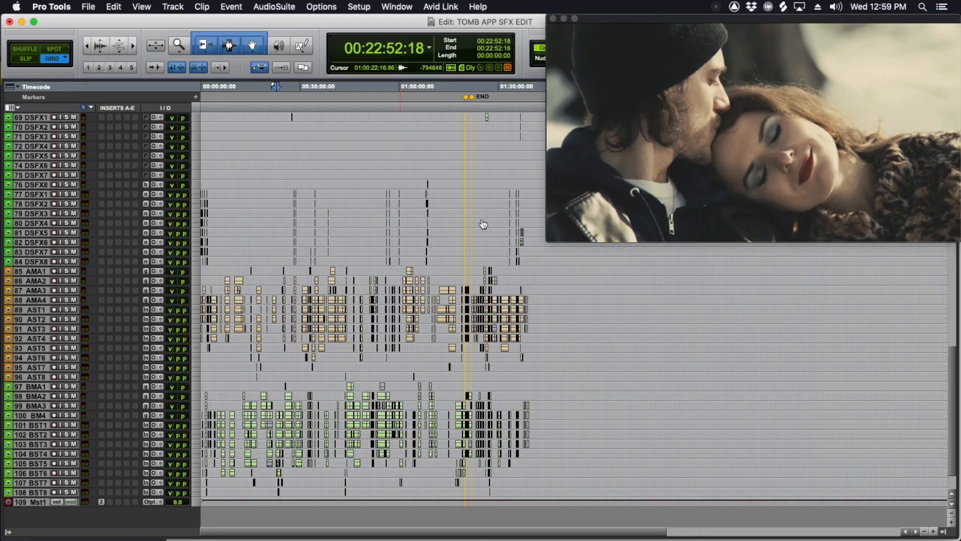
Step: In Pro Tools, examine the full track list from the dialog tracks through the effects and ambience tracks
{"action": "scroll", "coordinate": [529, 231], "scroll_direction": "down", "scroll_amount": 10}
{"action": "scroll", "coordinate": [426, 201], "scroll_direction": "up", "scroll_amount": 10}
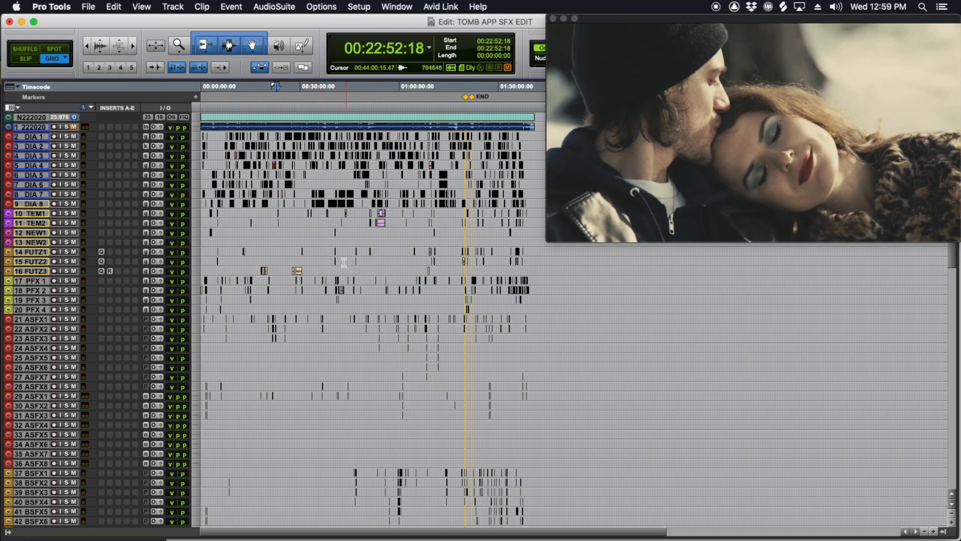
{"action": "scroll", "coordinate": [344, 262], "scroll_direction": "down", "scroll_amount": 6}
{"action": "scroll", "coordinate": [344, 262], "scroll_direction": "down", "scroll_amount": 15}
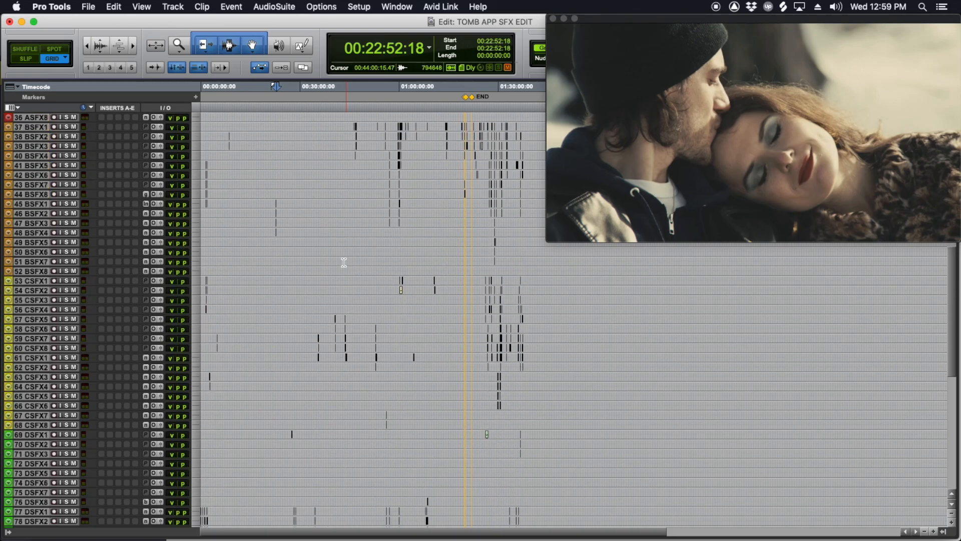
{"action": "scroll", "coordinate": [409, 399], "scroll_direction": "down", "scroll_amount": 3}
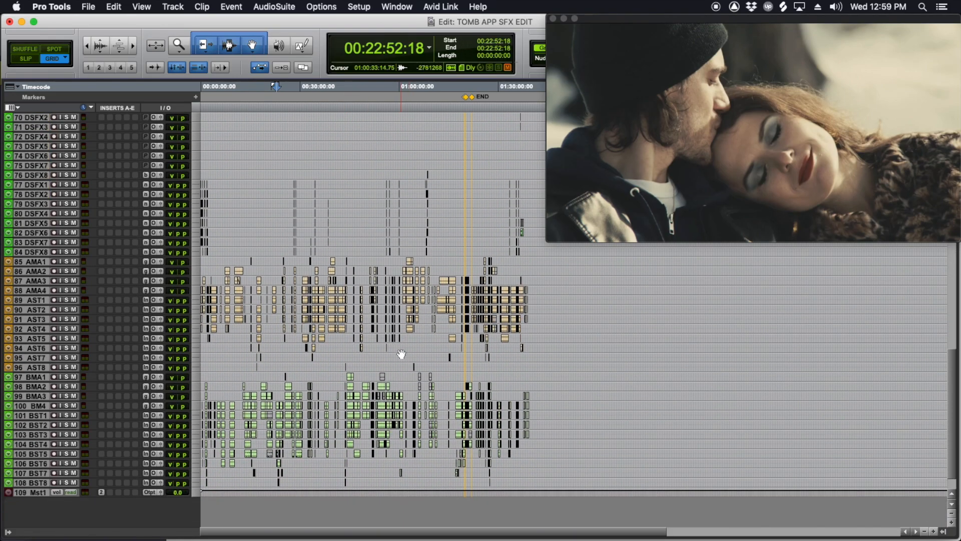
{"action": "scroll", "coordinate": [419, 432], "scroll_direction": "up", "scroll_amount": 20}
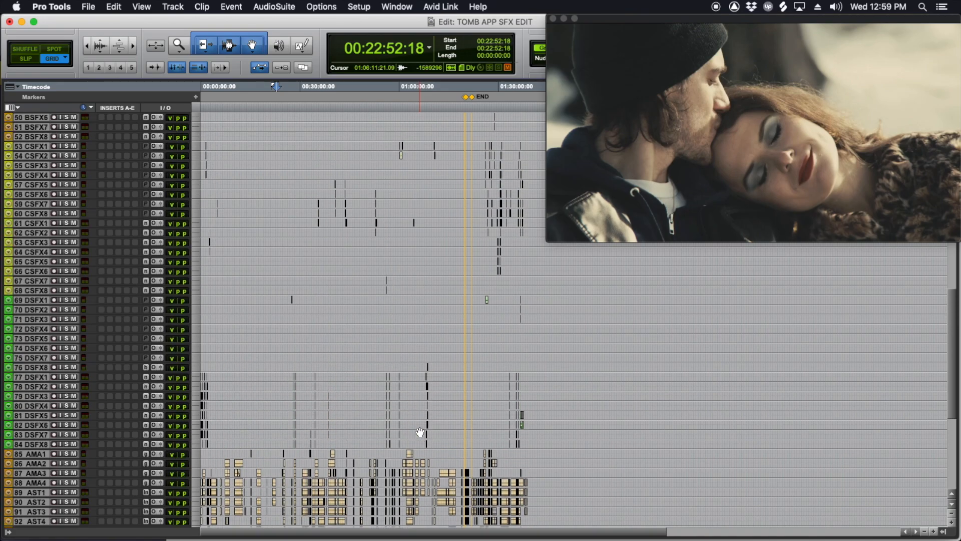
{"action": "scroll", "coordinate": [359, 303], "scroll_direction": "up", "scroll_amount": 3}
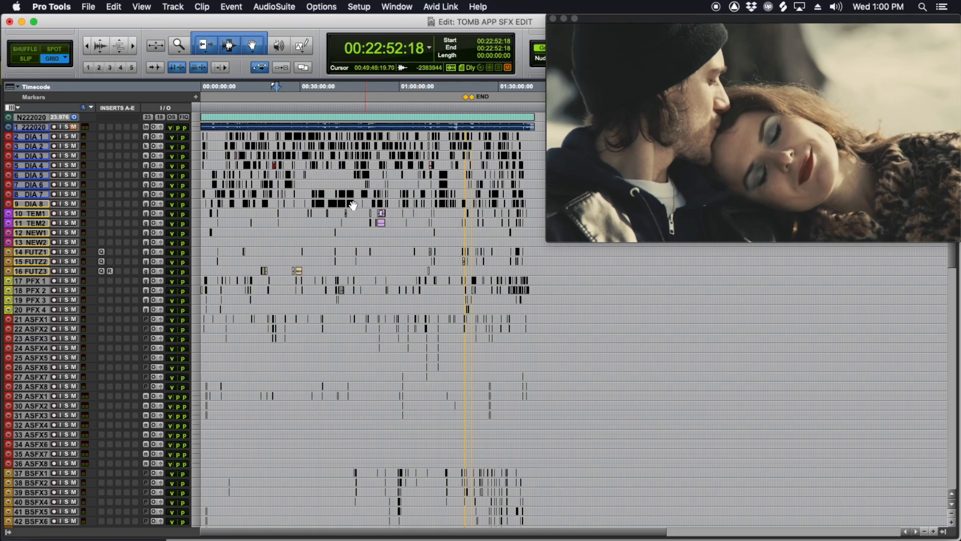
{"action": "scroll", "coordinate": [454, 235], "scroll_direction": "down", "scroll_amount": 5}
{"action": "scroll", "coordinate": [453, 235], "scroll_direction": "down", "scroll_amount": 17}
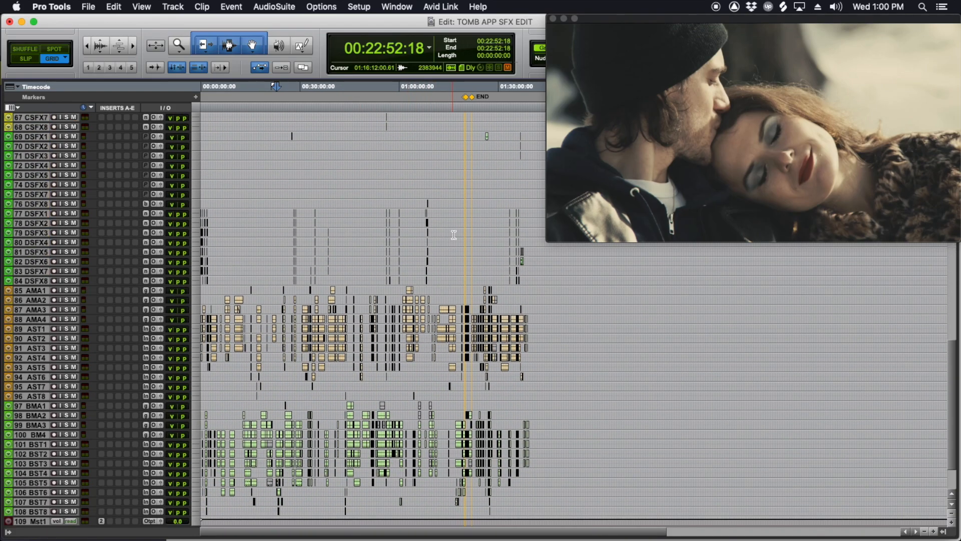
Step: Switch to the Sketchpad drawing of sound layers in Chrome to view it and return to the Pro Tools session
{"action": "key", "text": "super+Tab"}
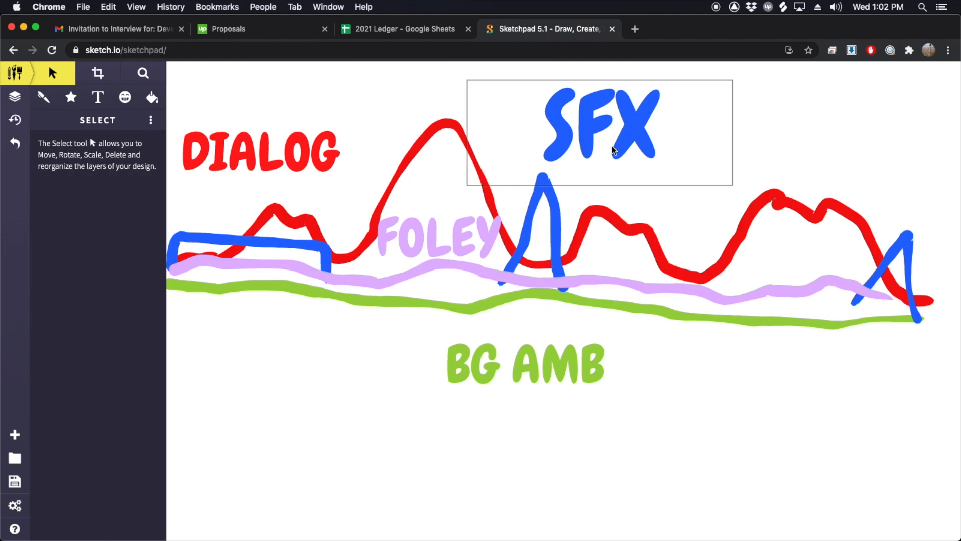
{"action": "key", "text": "super+Tab"}
{"action": "left_click", "coordinate": [232, 259]}
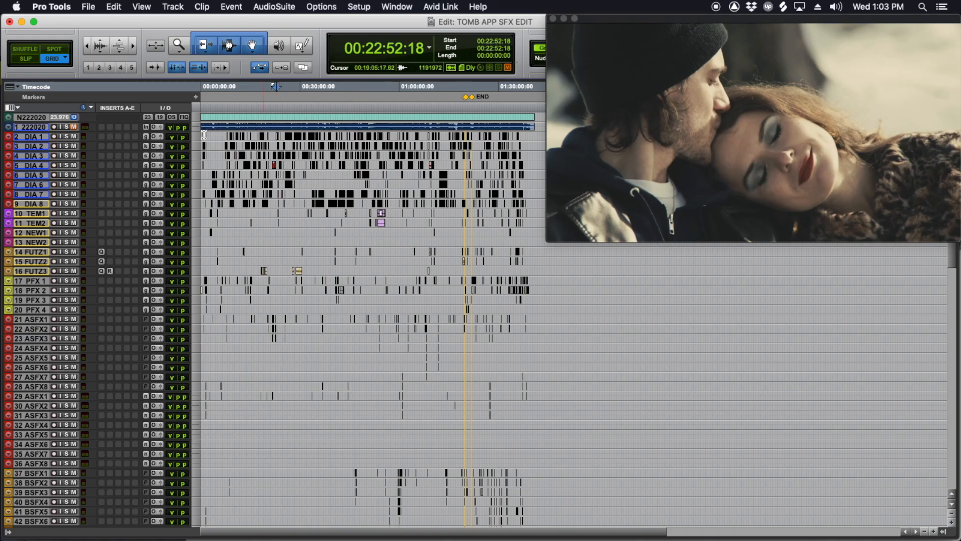
Step: Enlarge the NOV222020R1 audio track to inspect its waveform and shrink it back to a small height
{"action": "left_click_drag", "start_coordinate": [146, 131], "coordinate": [154, 190]}
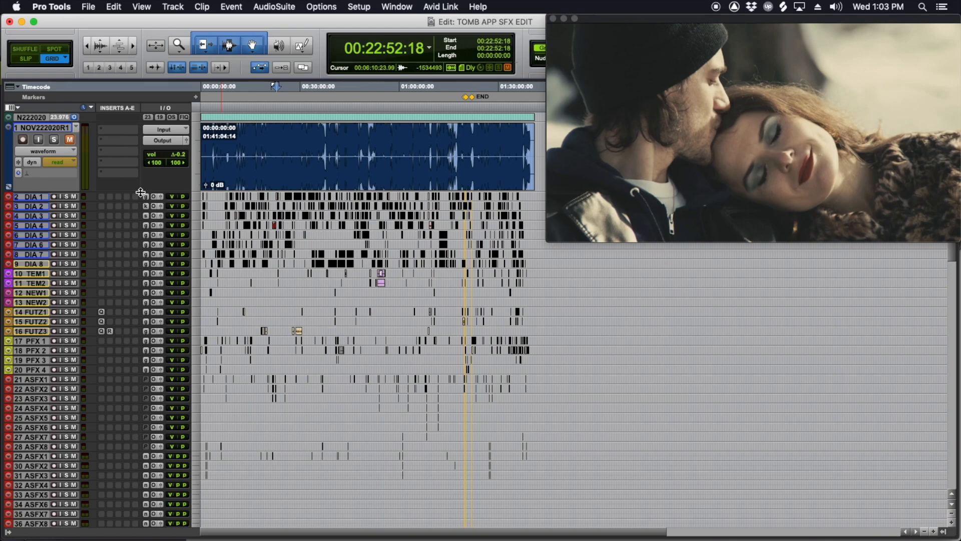
{"action": "left_click_drag", "start_coordinate": [141, 192], "coordinate": [132, 140]}
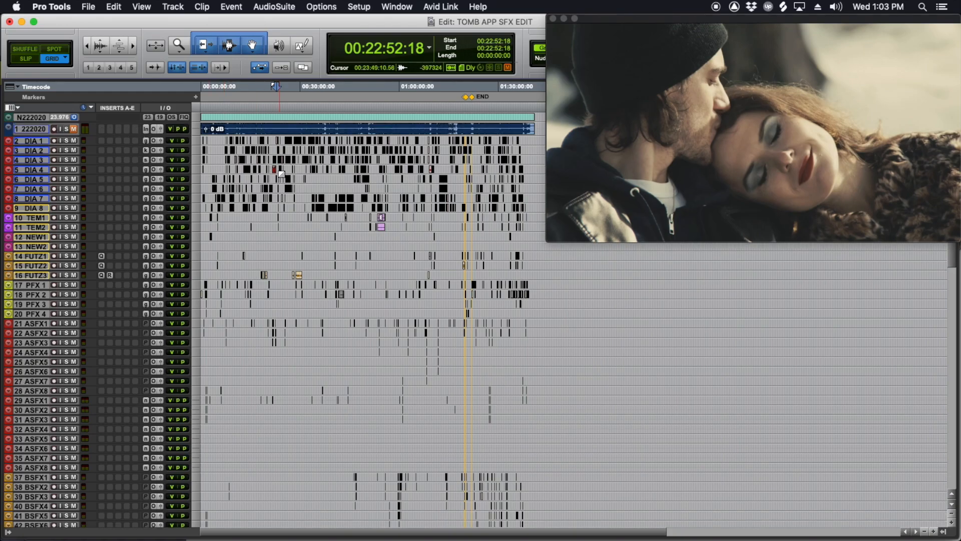
Step: Hide all tracks from DIA 1 through BST8, leaving the video, reference audio and master tracks
{"action": "scroll", "coordinate": [282, 174], "scroll_direction": "down", "scroll_amount": 5}
{"action": "scroll", "coordinate": [282, 174], "scroll_direction": "down", "scroll_amount": 12}
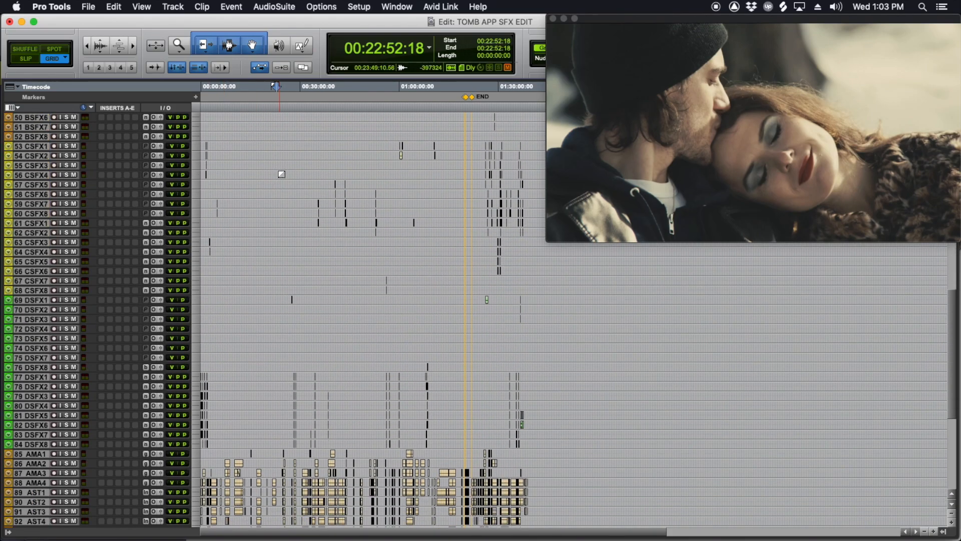
{"action": "scroll", "coordinate": [282, 174], "scroll_direction": "down", "scroll_amount": 1}
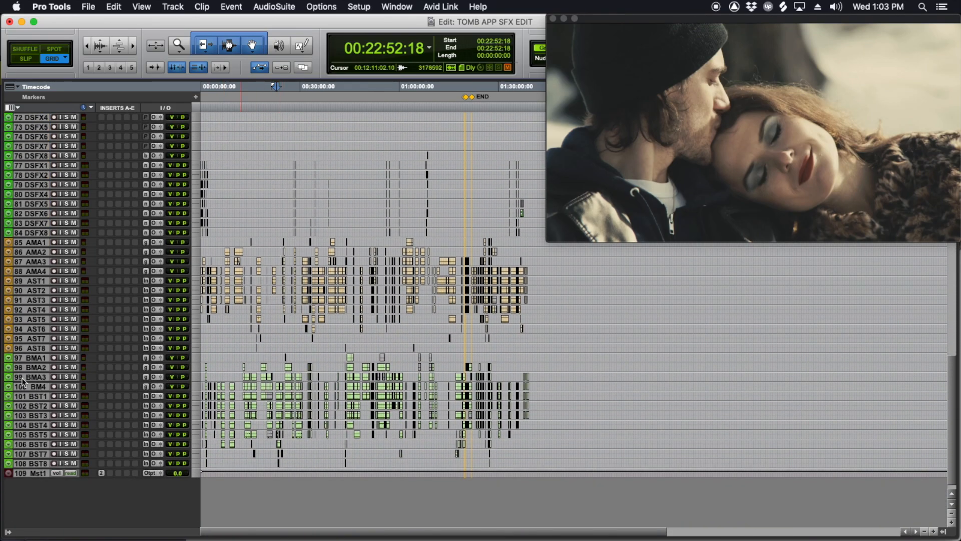
{"action": "left_click", "coordinate": [36, 463]}
{"action": "scroll", "coordinate": [69, 415], "scroll_direction": "up", "scroll_amount": 15}
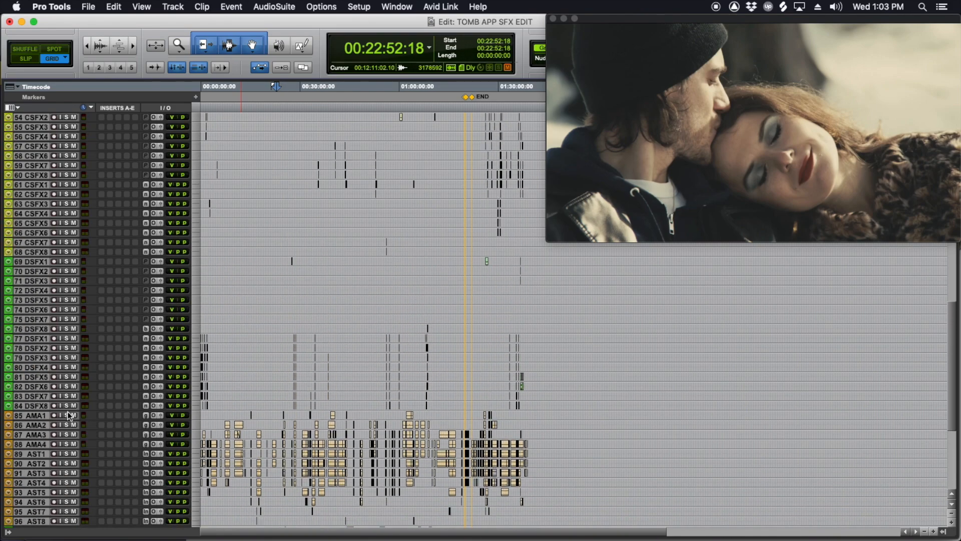
{"action": "scroll", "coordinate": [69, 415], "scroll_direction": "up", "scroll_amount": 3}
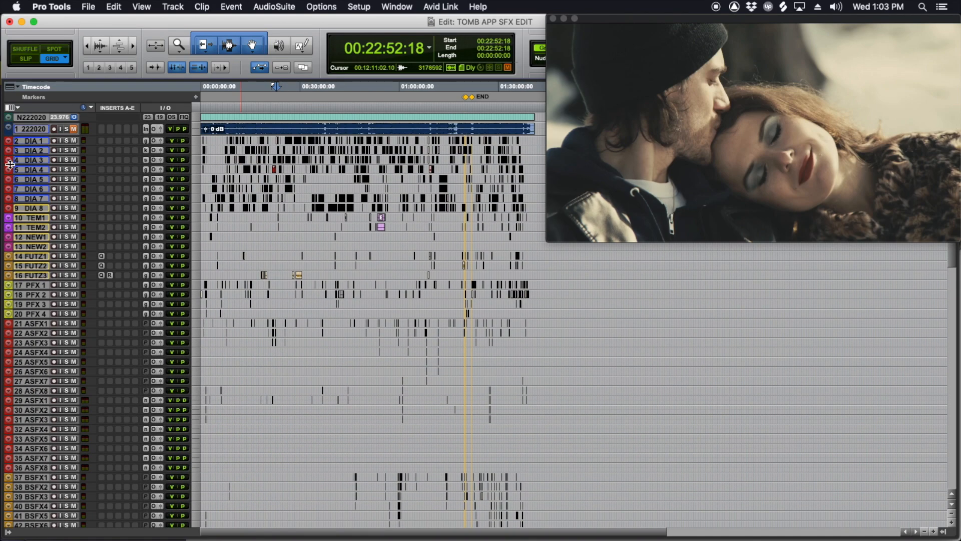
{"action": "right_click", "coordinate": [34, 144]}
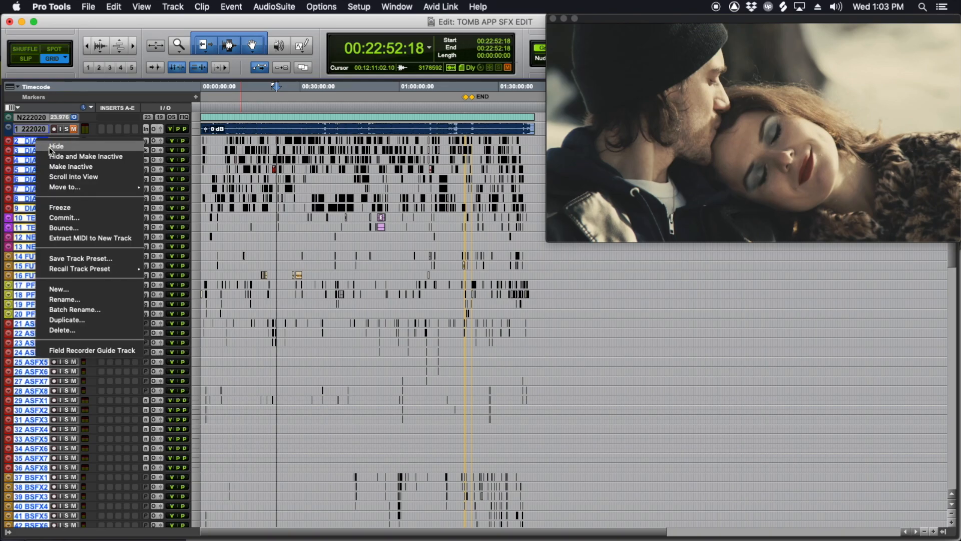
{"action": "left_click", "coordinate": [52, 153]}
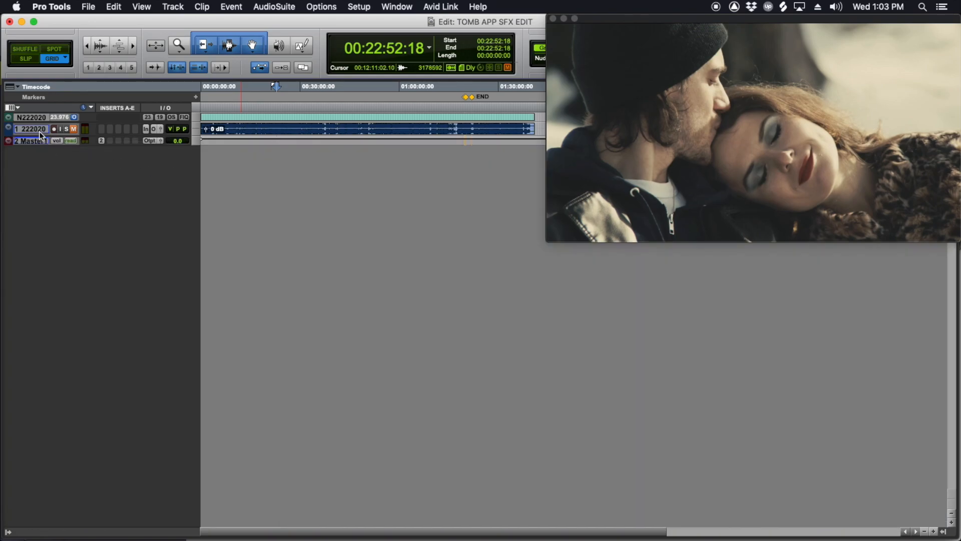
Step: Select the reference audio track and set up 24 new mono audio tracks named FS below it
{"action": "double_click", "coordinate": [40, 132]}
{"action": "key", "text": "super+shift+n"}
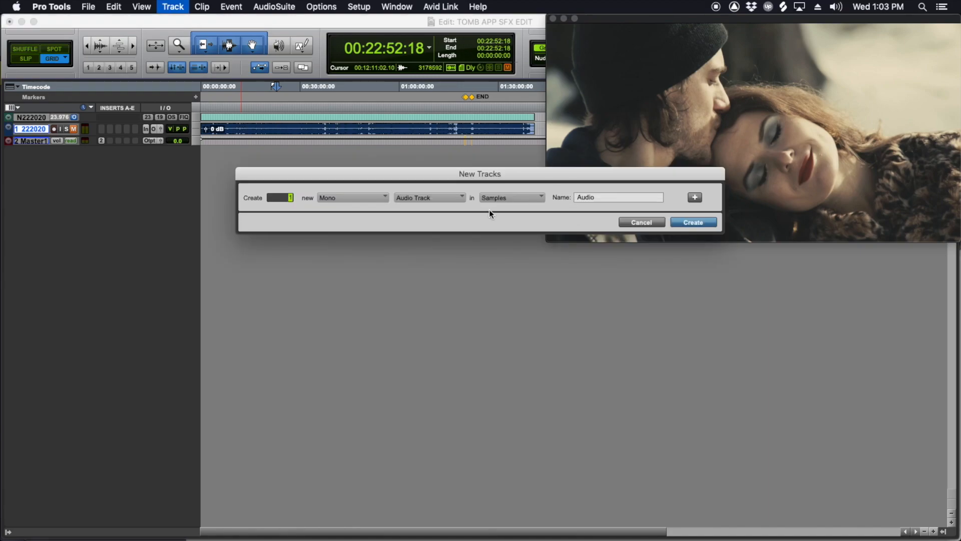
{"action": "type", "text": "24"}
{"action": "double_click", "coordinate": [607, 196]}
{"action": "type", "text": "FS"}
Step: Add a second set of 24 mono audio tracks named PROP to the new tracks
{"action": "left_click", "coordinate": [695, 198]}
{"action": "type", "text": "24"}
{"action": "double_click", "coordinate": [595, 217]}
{"action": "type", "text": "PROP"}
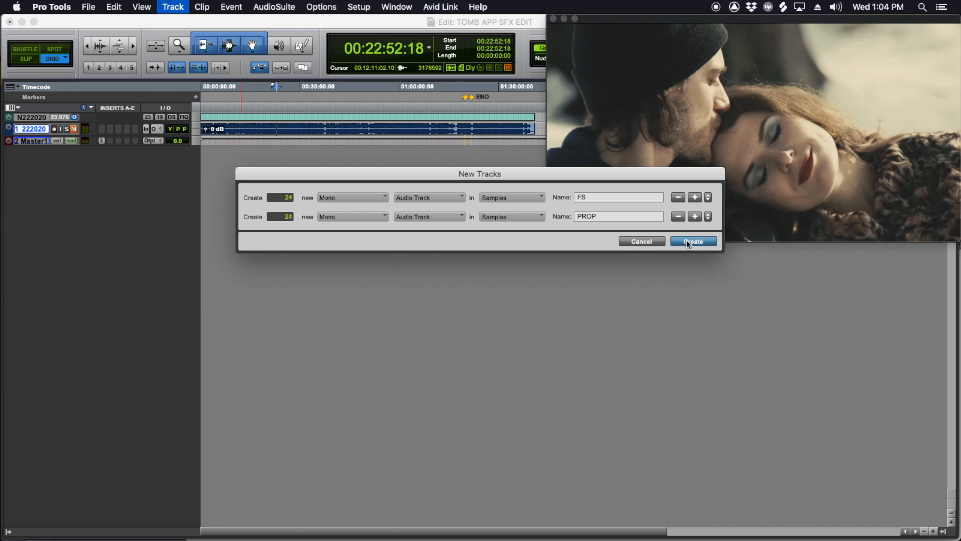
Step: Add a third set of 2 mono audio tracks named HAND and create all the new tracks
{"action": "left_click", "coordinate": [696, 218]}
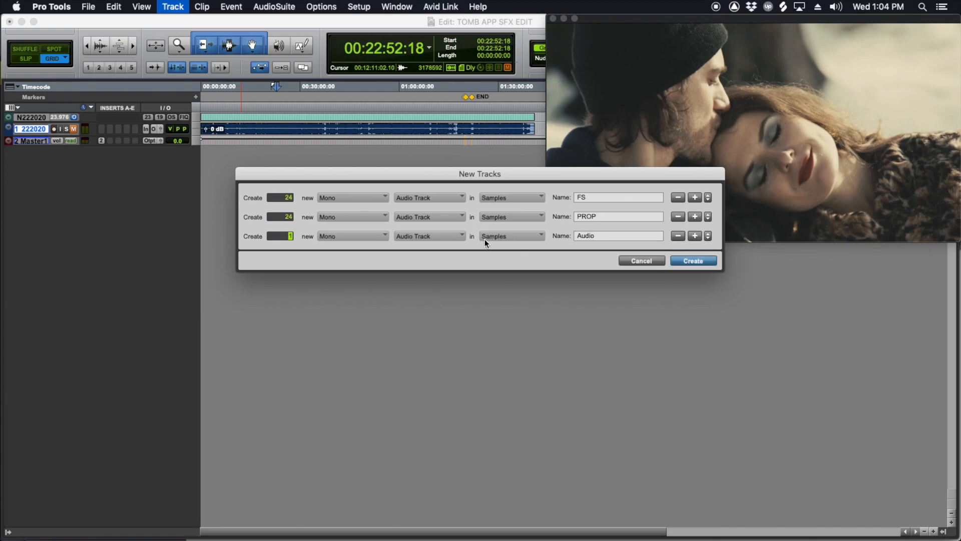
{"action": "type", "text": "2"}
{"action": "key", "text": "Tab"}
{"action": "type", "text": "MVM"}
{"action": "key", "text": "BackSpace"}
{"action": "key", "text": "BackSpace"}
{"action": "key", "text": "BackSpace"}
{"action": "type", "text": "HAND"}
{"action": "key", "text": "Return"}
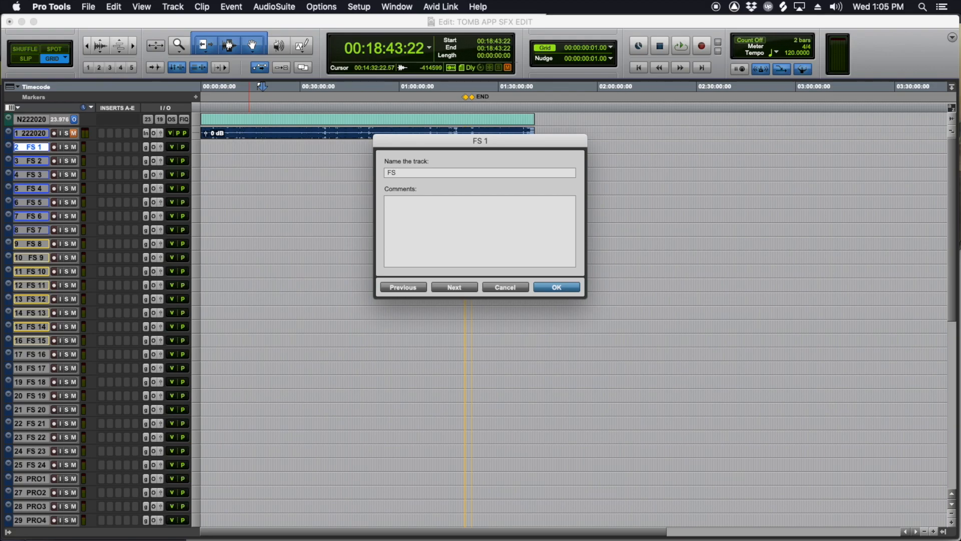
Step: Rename track FS 1 as FS, the character's first name and DRESS SHOES WOOD, and proceed to the next track's name
{"action": "type", "text": "ALEC DRESS SHOES WOOD"}
{"action": "key", "text": "super+Right"}
Step: Rename track FS 2 as FS, the character's first name and BOOTS GRAVEL, and confirm the names
{"action": "key", "text": "Right"}
{"action": "type", "text": "ALEC BOOTS GRAVE"}
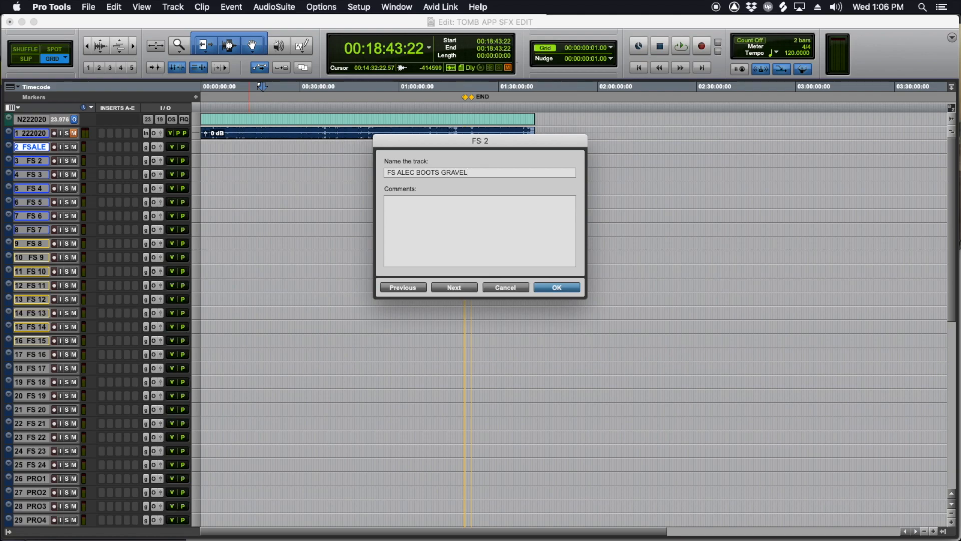
{"action": "left_click", "coordinate": [554, 287]}
Step: Set the height of the two renamed footstep tracks to medium
{"action": "left_click_drag", "start_coordinate": [218, 146], "coordinate": [182, 144]}
{"action": "left_click", "coordinate": [206, 146]}
{"action": "key", "text": "t"}
{"action": "key", "text": "t"}
{"action": "key", "text": "t"}
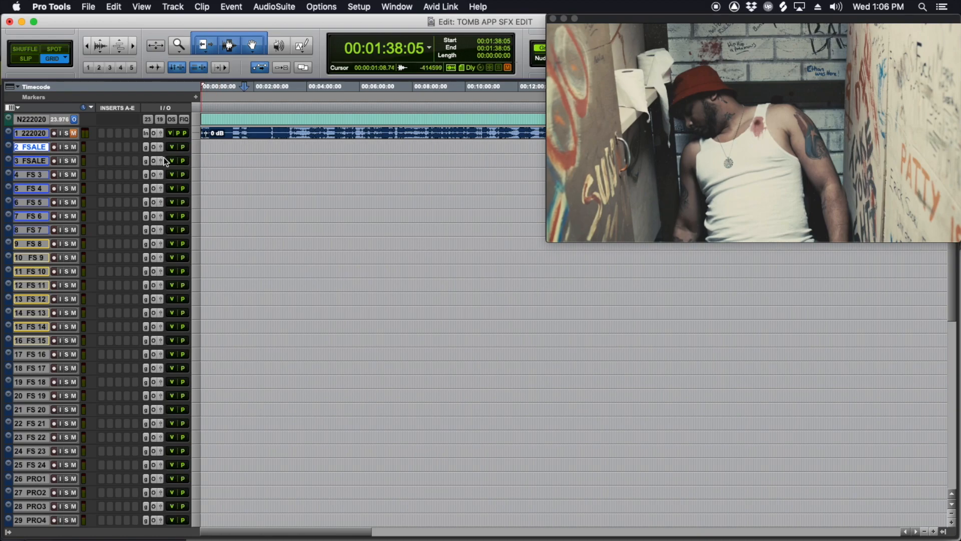
{"action": "left_click", "coordinate": [198, 157]}
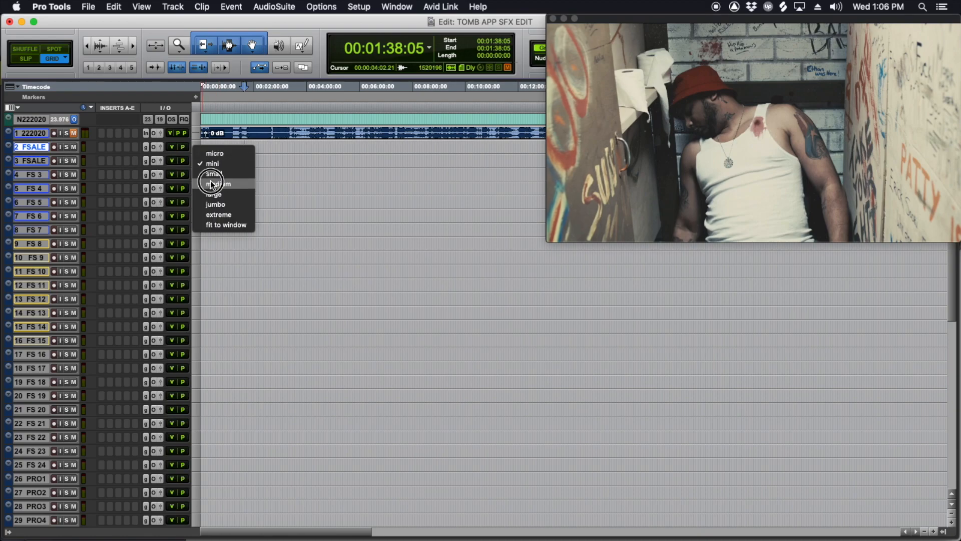
{"action": "left_click", "coordinate": [223, 184]}
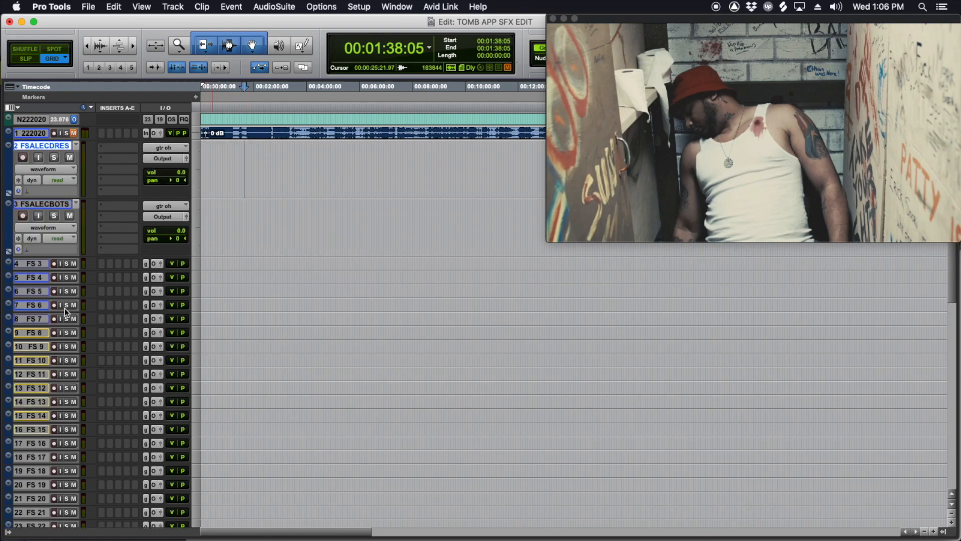
{"action": "scroll", "coordinate": [107, 280], "scroll_direction": "down", "scroll_amount": 5}
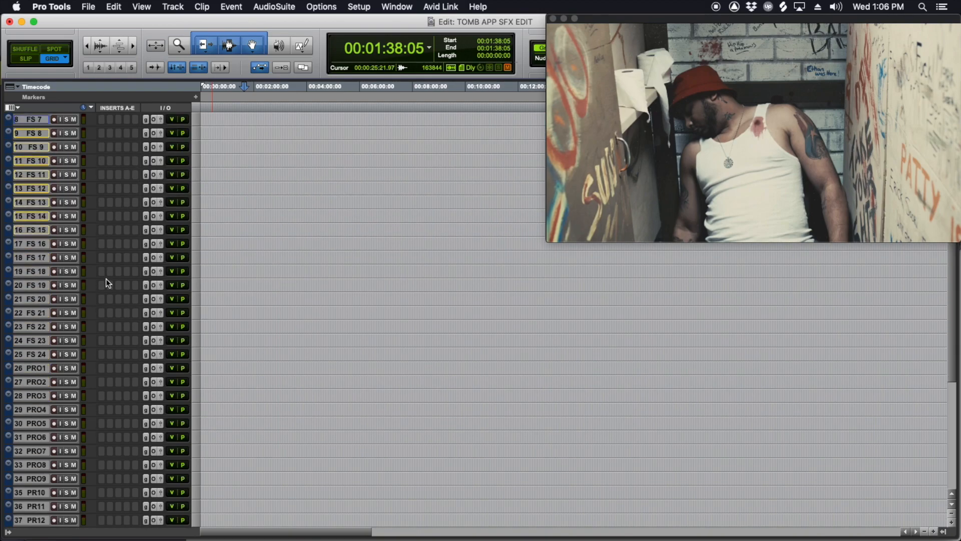
Step: Rename the first four prop tracks PROP PAPER, PROP PISTOL, PROP RIFLE and PROP PAPER MONEY
{"action": "scroll", "coordinate": [108, 278], "scroll_direction": "up", "scroll_amount": 5}
{"action": "scroll", "coordinate": [237, 159], "scroll_direction": "down", "scroll_amount": 6}
{"action": "scroll", "coordinate": [107, 325], "scroll_direction": "down", "scroll_amount": 4}
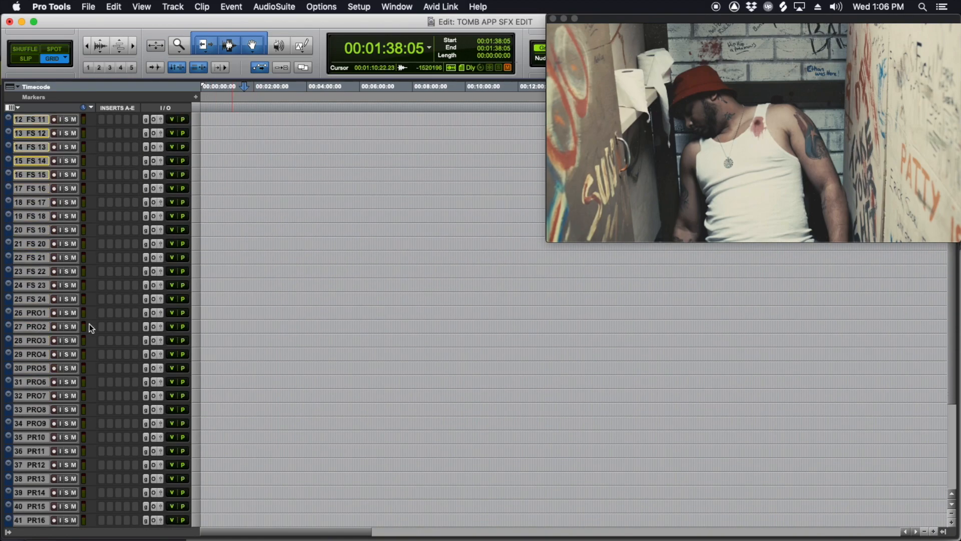
{"action": "double_click", "coordinate": [40, 316]}
{"action": "type", "text": "PROP PAPER"}
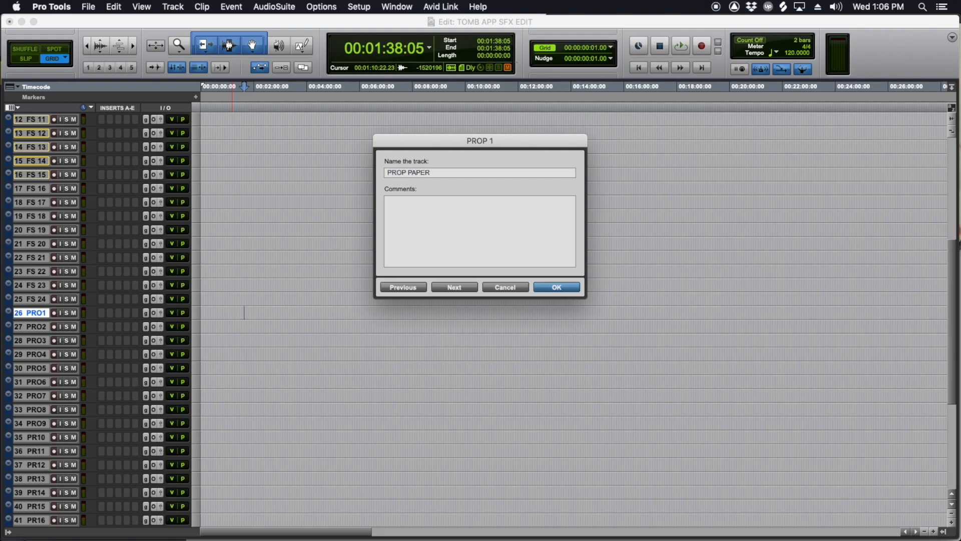
{"action": "key", "text": "super+Right"}
{"action": "key", "text": "super+Right"}
{"action": "type", "text": "PROP"}
{"action": "key", "text": "super+Right"}
{"action": "key", "text": "Right"}
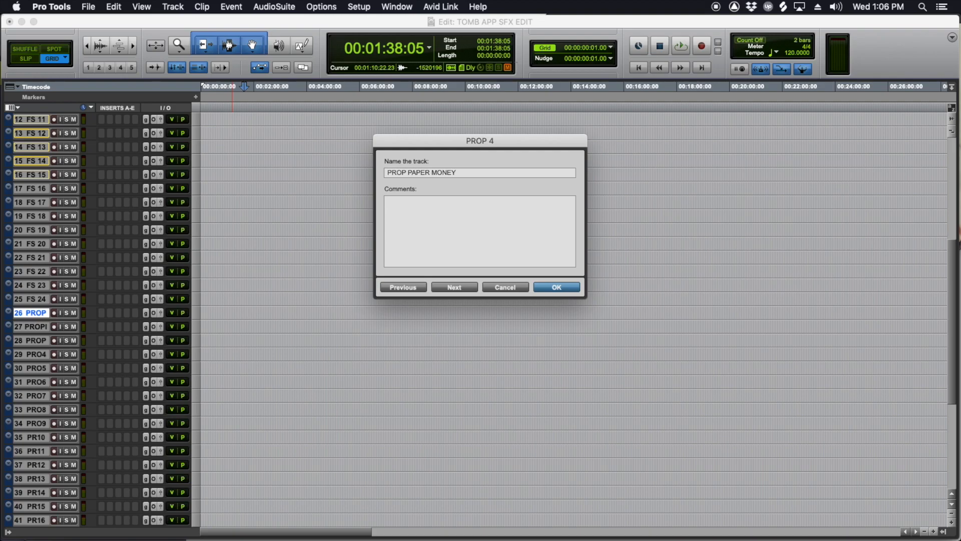
{"action": "key", "text": "Return"}
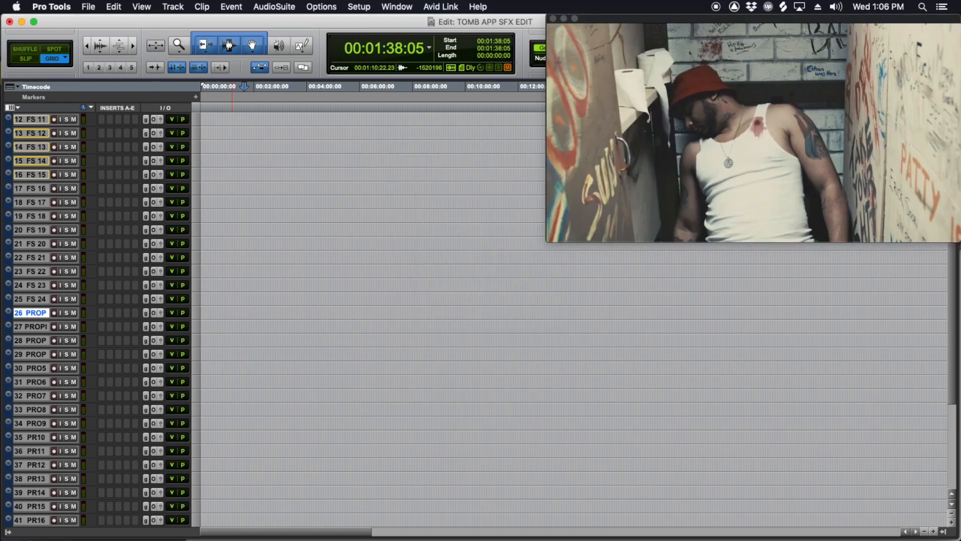
Step: Create an empty clip group on the boots footstep track from 00:01:11:06 to 00:01:28:06
{"action": "scroll", "coordinate": [436, 257], "scroll_direction": "up", "scroll_amount": 6}
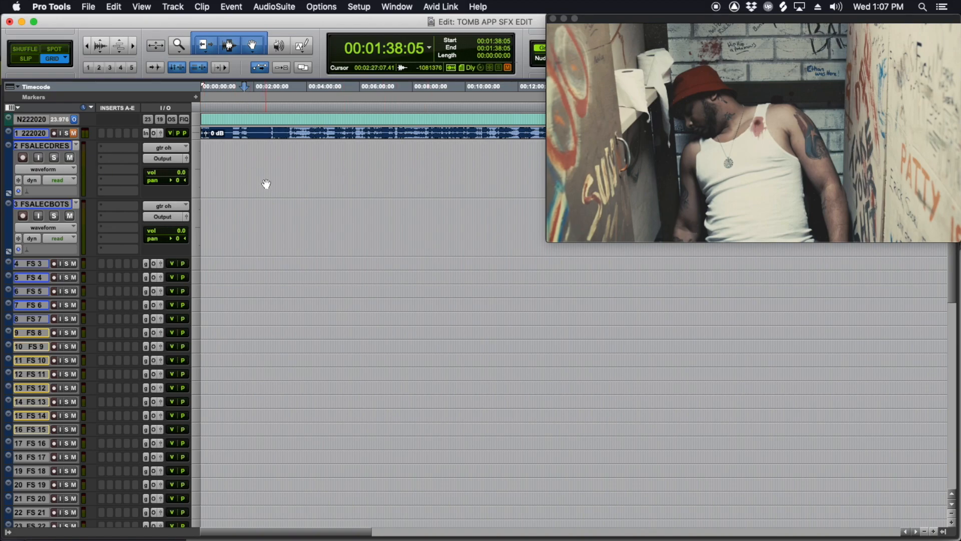
{"action": "left_click", "coordinate": [230, 155]}
{"action": "left_click", "coordinate": [223, 155]}
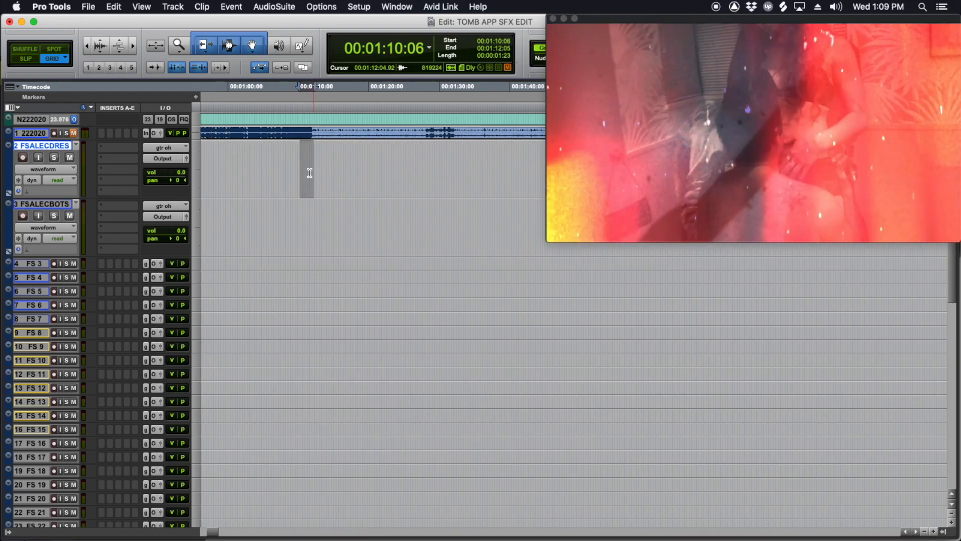
{"action": "left_click", "coordinate": [305, 211]}
{"action": "left_click_drag", "start_coordinate": [309, 217], "coordinate": [425, 242]}
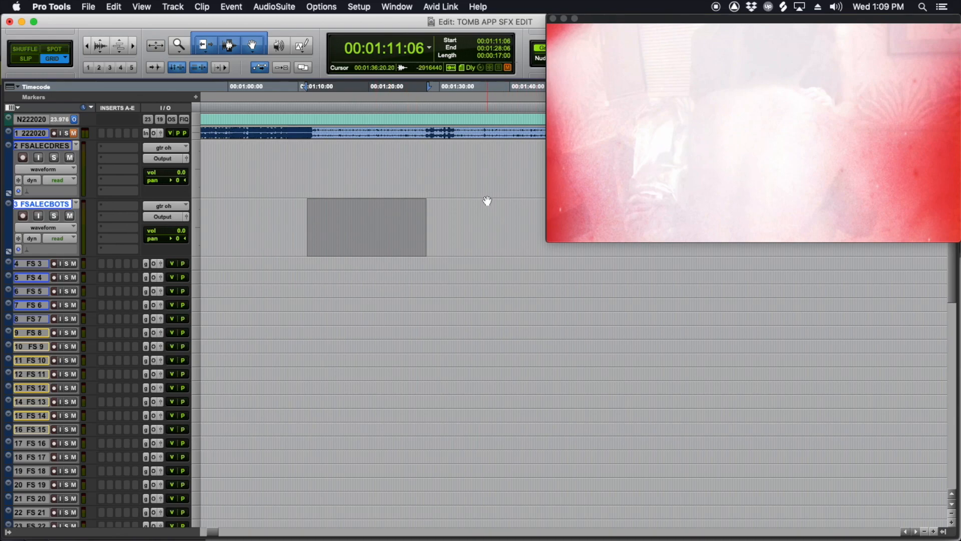
{"action": "key", "text": "super+v"}
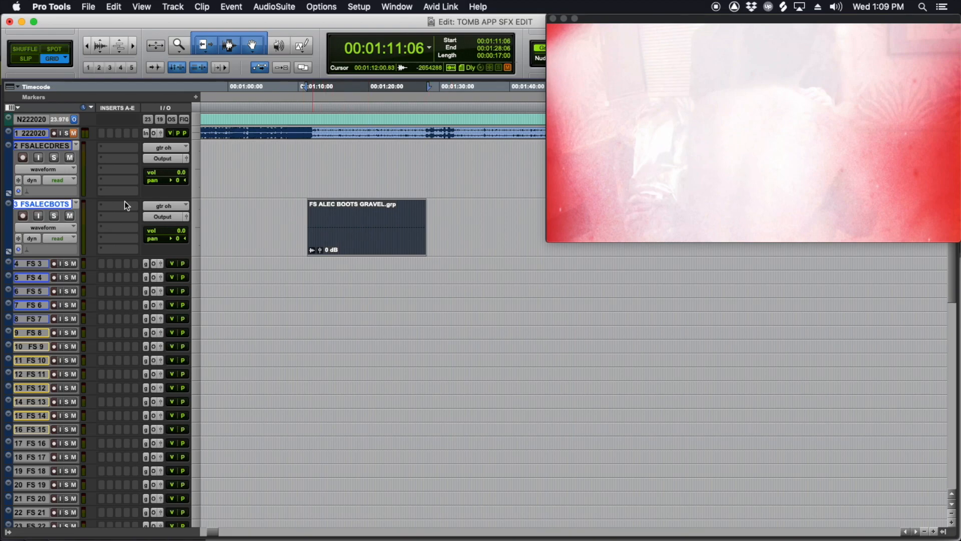
Step: Change the surface in the boots footstep track's name to CEMENT
{"action": "double_click", "coordinate": [47, 206]}
{"action": "left_click_drag", "start_coordinate": [469, 172], "coordinate": [441, 172]}
{"action": "type", "text": "CEMENT"}
{"action": "key", "text": "Return"}
Step: Rename the clip group on the boots track to match, ending in BOOTS CEMENT
{"action": "double_click", "coordinate": [369, 243]}
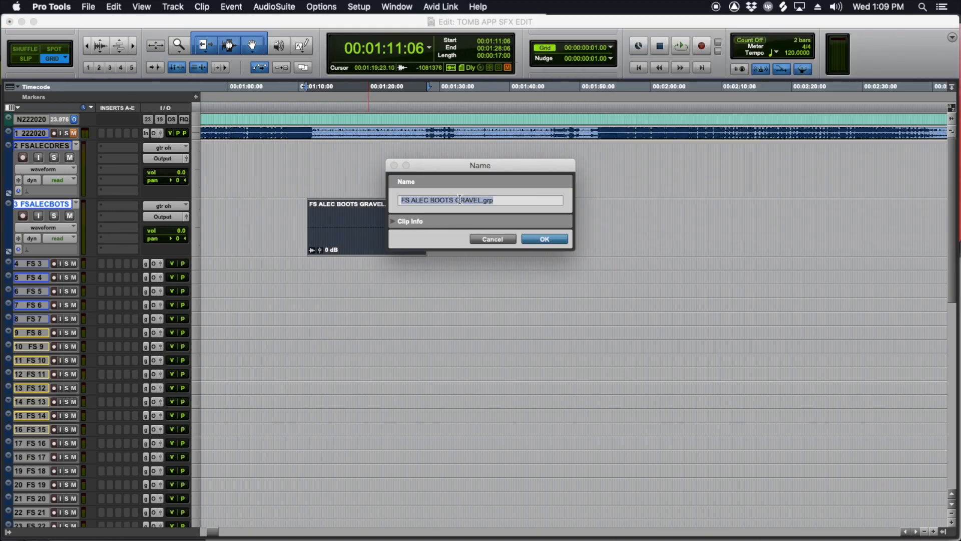
{"action": "left_click_drag", "start_coordinate": [456, 200], "coordinate": [497, 200]}
{"action": "type", "text": "CEMEN"}
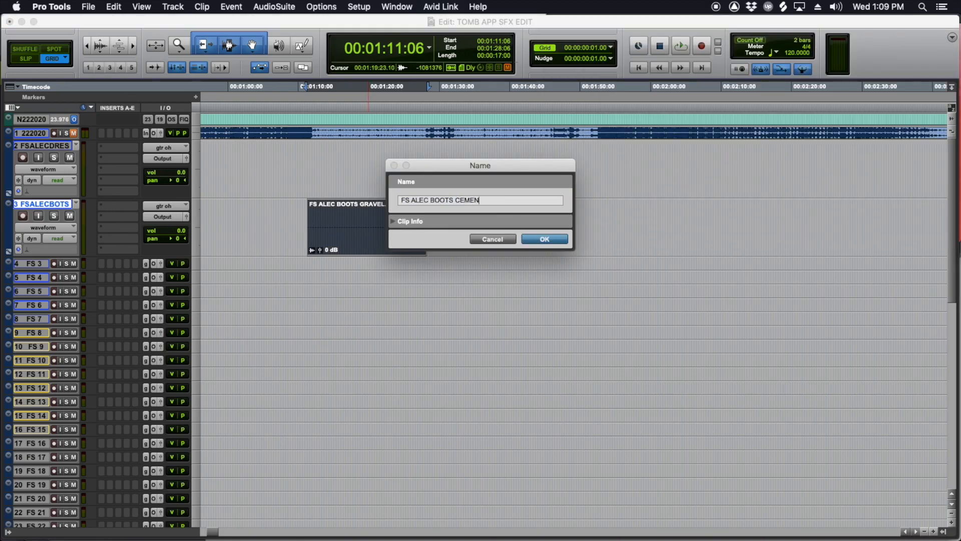
{"action": "type", "text": "T"}
{"action": "key", "text": "Return"}
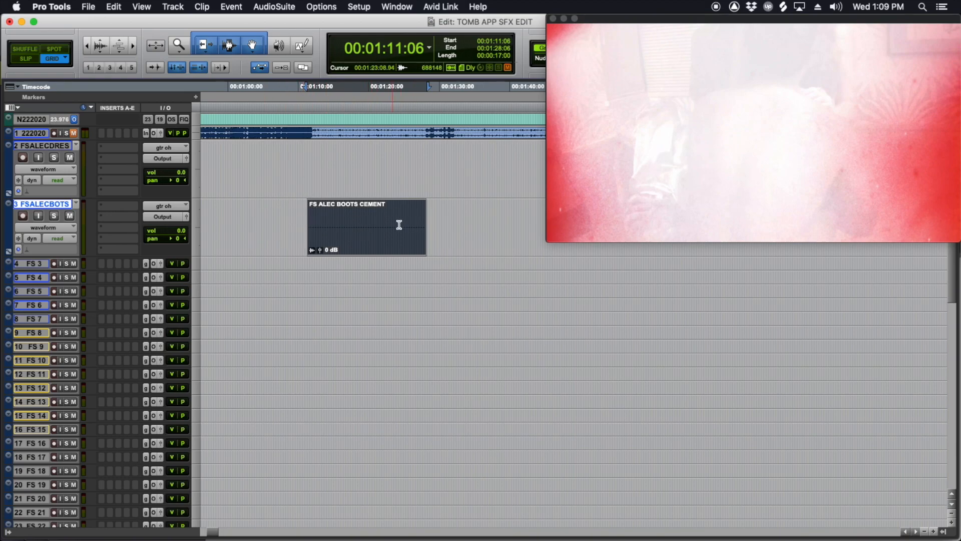
Step: Create a second empty clip group on the boots footstep track from about 00:01:36 to 00:01:43
{"action": "left_click_drag", "start_coordinate": [436, 208], "coordinate": [451, 216]}
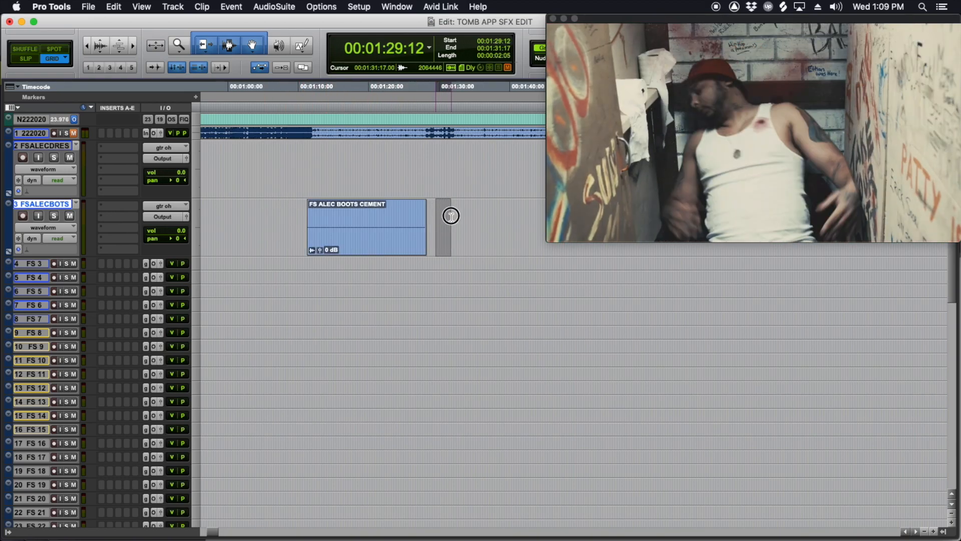
{"action": "scroll", "coordinate": [332, 215], "scroll_direction": "right", "scroll_amount": 5}
{"action": "scroll", "coordinate": [425, 210], "scroll_direction": "left", "scroll_amount": 2}
{"action": "left_click_drag", "start_coordinate": [274, 214], "coordinate": [314, 220]}
{"action": "left_click_drag", "start_coordinate": [313, 217], "coordinate": [376, 221]}
{"action": "key", "text": "alt+shift+3"}
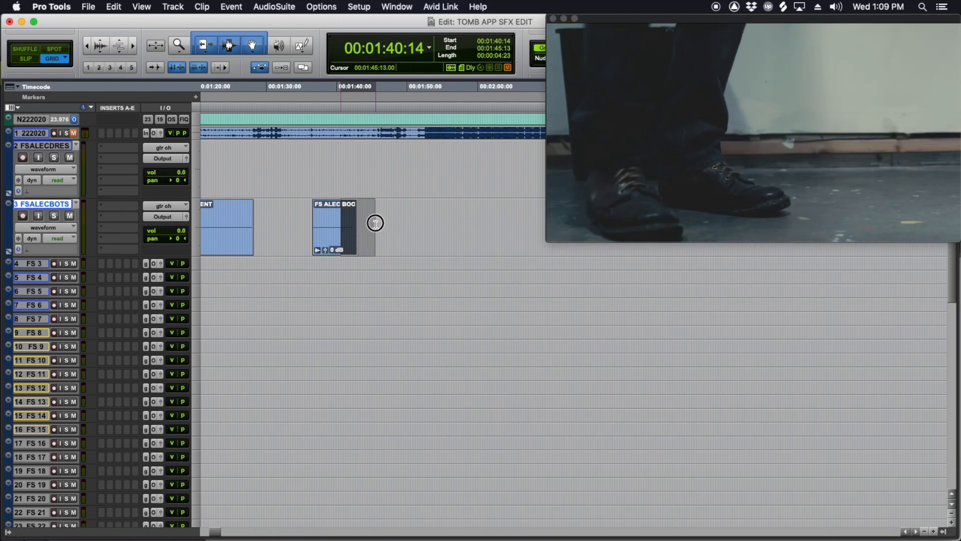
Step: Create a third empty clip group on the boots footstep track from 00:01:45:09 to 00:01:47:03
{"action": "left_click", "coordinate": [376, 224]}
{"action": "key", "text": "t"}
{"action": "key", "text": "t"}
{"action": "scroll", "coordinate": [433, 217], "scroll_direction": "right", "scroll_amount": 5}
{"action": "left_click_drag", "start_coordinate": [330, 215], "coordinate": [359, 231]}
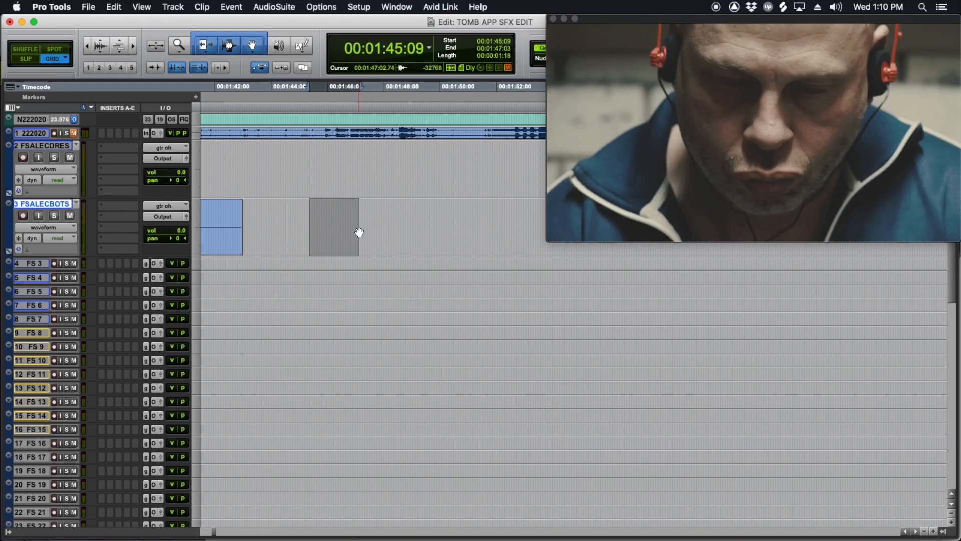
{"action": "key", "text": "super+alt+g"}
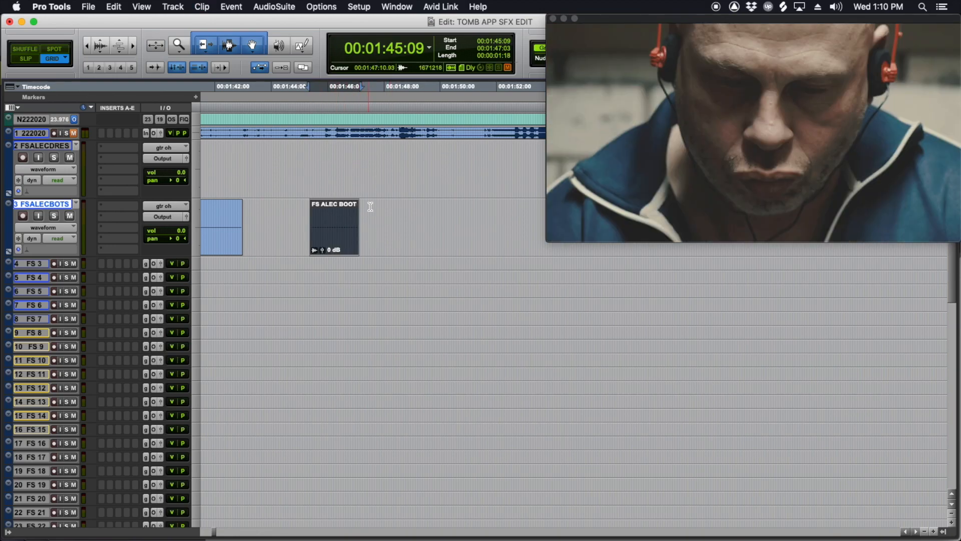
Step: Create a fourth empty clip group on the boots footstep track from 00:01:50:05 to 00:01:52:22
{"action": "key", "text": "r"}
{"action": "scroll", "coordinate": [429, 223], "scroll_direction": "right", "scroll_amount": 3}
{"action": "key", "text": "r"}
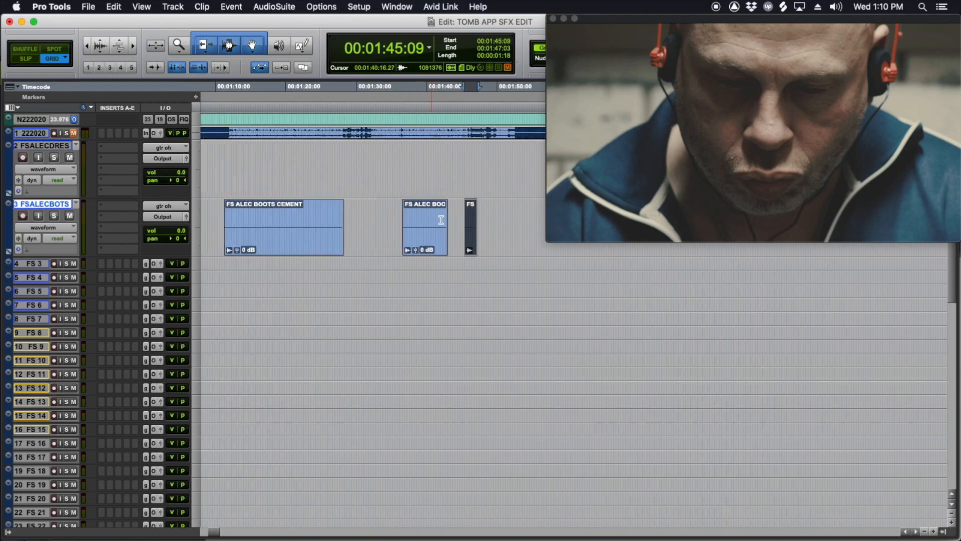
{"action": "key", "text": "r"}
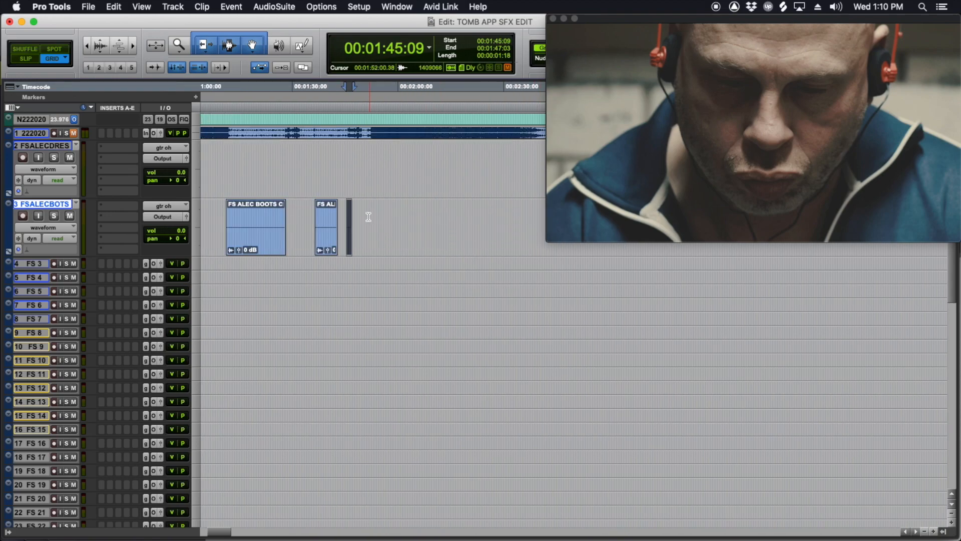
{"action": "left_click_drag", "start_coordinate": [360, 214], "coordinate": [369, 216]}
{"action": "left_click", "coordinate": [369, 215]}
{"action": "key", "text": "t"}
{"action": "key", "text": "t"}
{"action": "scroll", "coordinate": [441, 215], "scroll_direction": "right", "scroll_amount": 5}
{"action": "left_click_drag", "start_coordinate": [304, 208], "coordinate": [331, 220]}
{"action": "key", "text": "alt+super+v"}
{"action": "scroll", "coordinate": [333, 222], "scroll_direction": "left", "scroll_amount": 3}
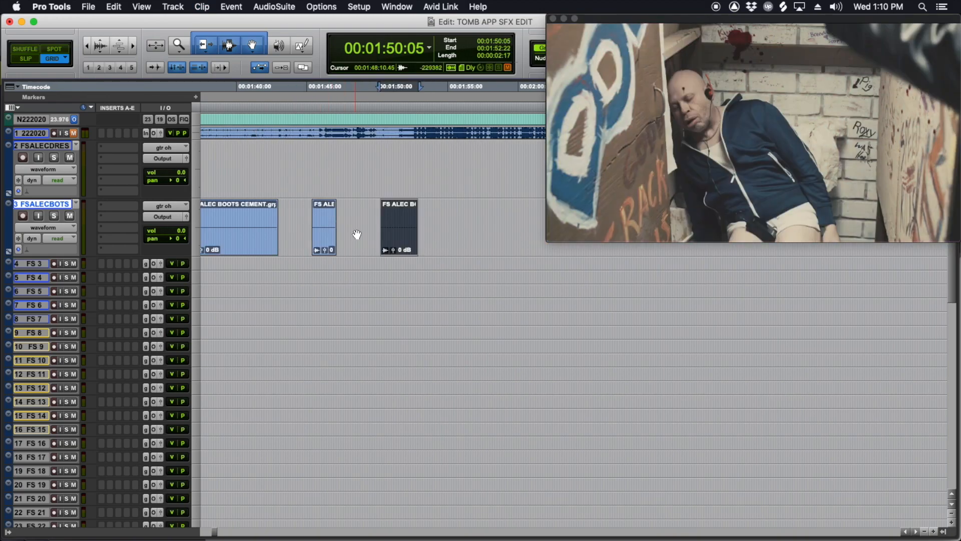
Step: Move the PROP PISTOL track directly below the boots footstep track and increase its track height
{"action": "key", "text": "r"}
{"action": "scroll", "coordinate": [144, 332], "scroll_direction": "down", "scroll_amount": 5}
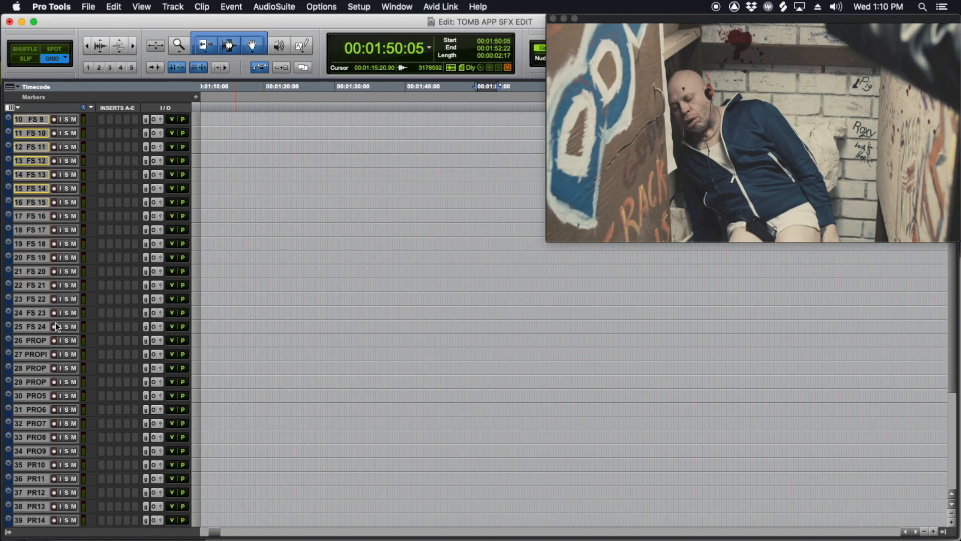
{"action": "double_click", "coordinate": [32, 353]}
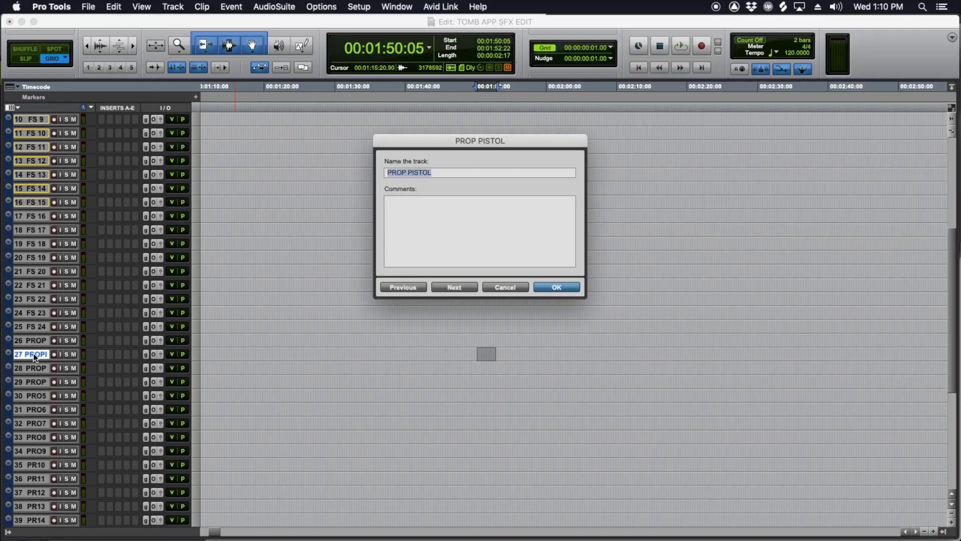
{"action": "left_click", "coordinate": [498, 286]}
{"action": "left_click_drag", "start_coordinate": [32, 354], "coordinate": [64, 250]}
{"action": "left_click", "coordinate": [197, 263]}
{"action": "left_click", "coordinate": [213, 279]}
Step: Colour all the remaining prop tracks, from track 27 through track 49, orange
{"action": "scroll", "coordinate": [104, 299], "scroll_direction": "down", "scroll_amount": 5}
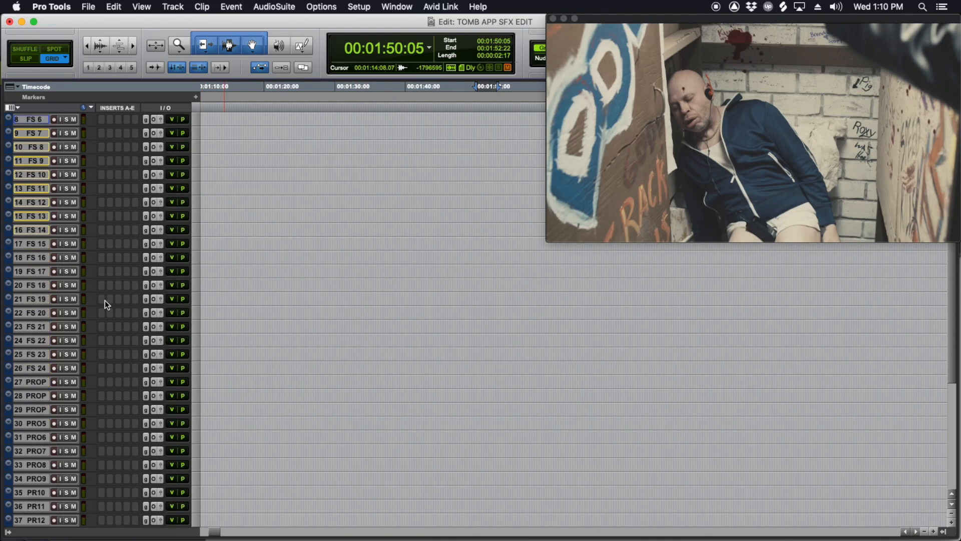
{"action": "left_click", "coordinate": [34, 383]}
{"action": "scroll", "coordinate": [49, 480], "scroll_direction": "down", "scroll_amount": 6}
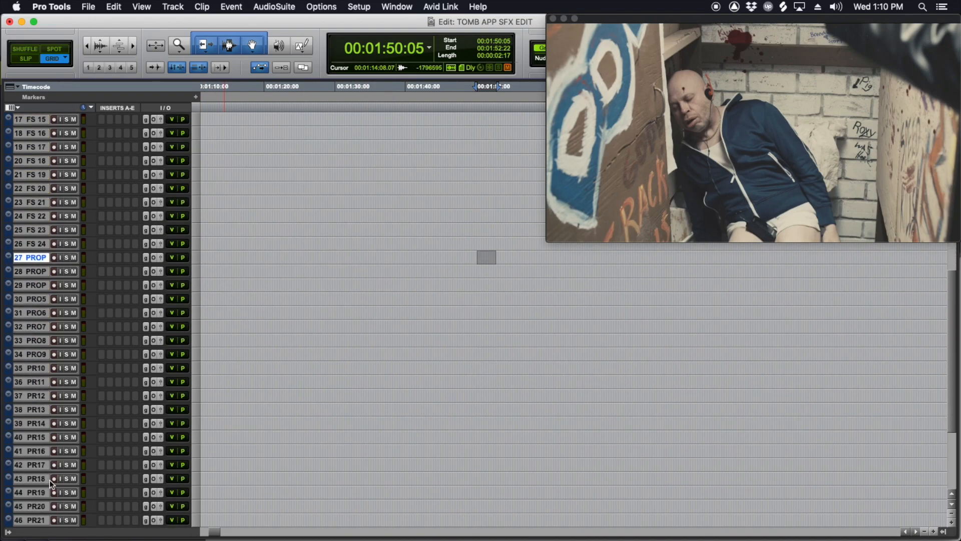
{"action": "left_click", "coordinate": [44, 454], "text": "shift"}
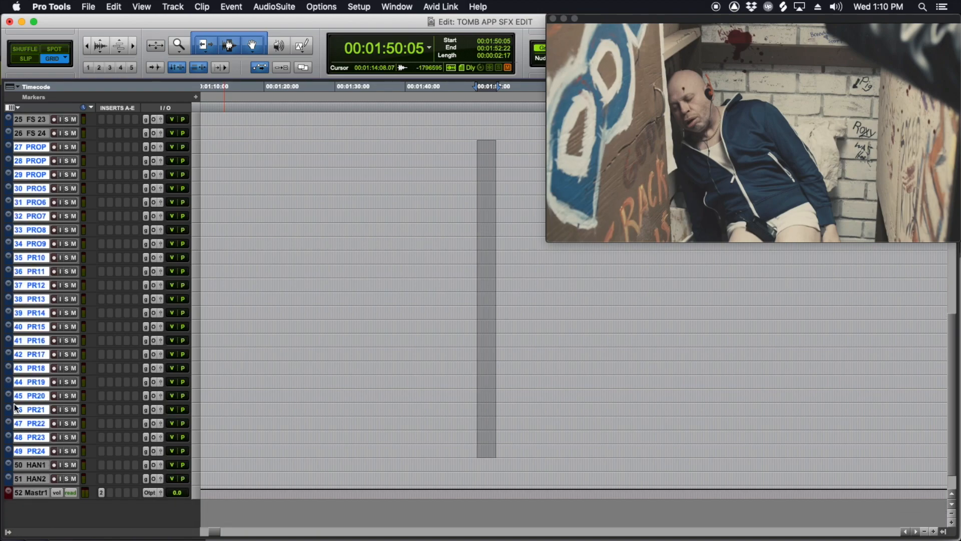
{"action": "double_click", "coordinate": [7, 401]}
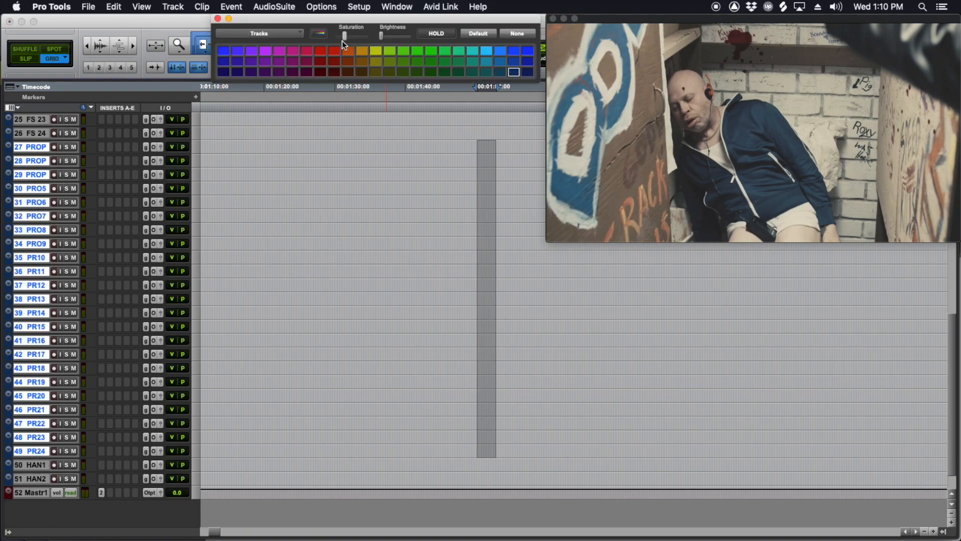
{"action": "left_click", "coordinate": [348, 50]}
Step: Colour the relocated PROP PISTOL track the same orange as the other prop tracks
{"action": "scroll", "coordinate": [300, 201], "scroll_direction": "up", "scroll_amount": 10}
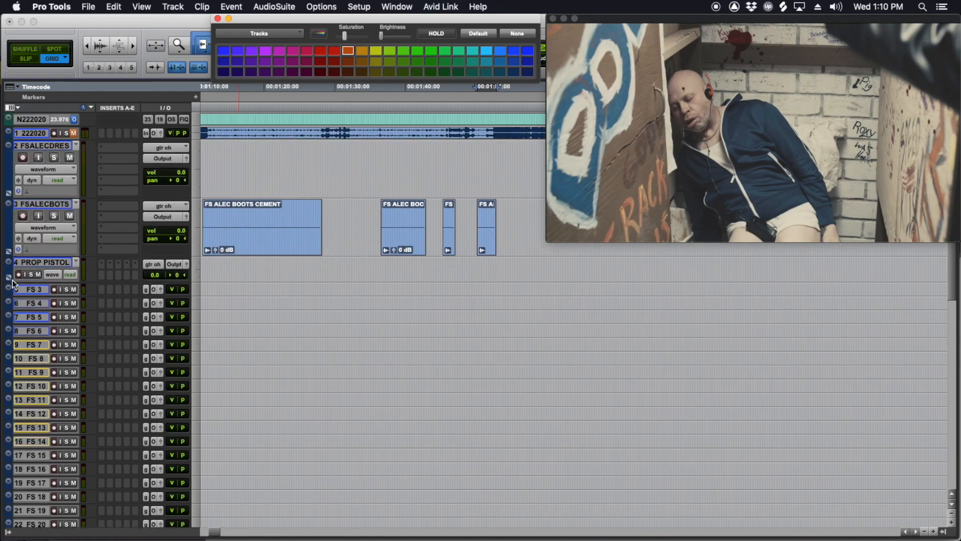
{"action": "left_click", "coordinate": [54, 260]}
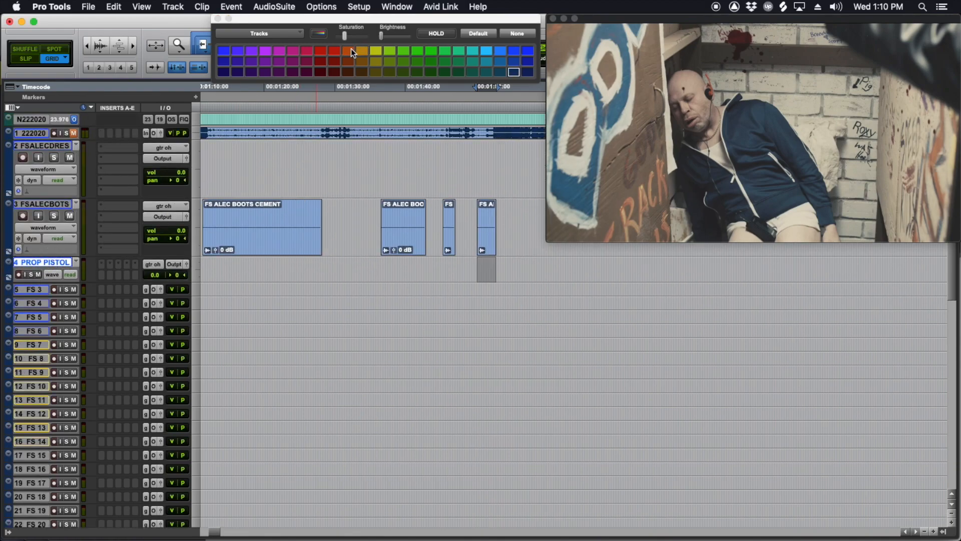
{"action": "left_click", "coordinate": [350, 49]}
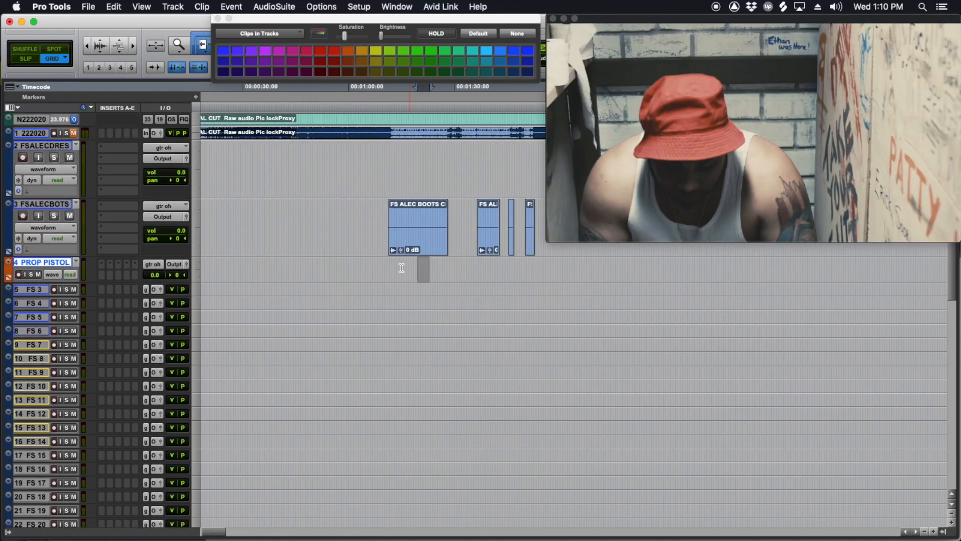
Step: Create two empty clip groups on PROP PISTOL, from about 00:01:28 to 00:01:35 and from about 00:01:46 to 00:01:52
{"action": "left_click_drag", "start_coordinate": [390, 266], "coordinate": [449, 268]}
{"action": "left_click_drag", "start_coordinate": [474, 277], "coordinate": [474, 277]}
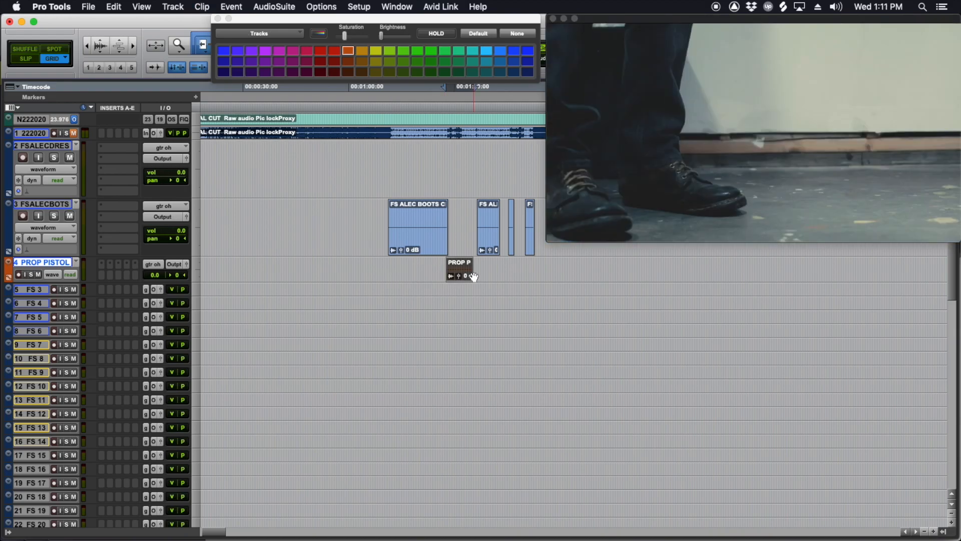
{"action": "left_click_drag", "start_coordinate": [461, 221], "coordinate": [467, 222]}
{"action": "left_click", "coordinate": [479, 266]}
{"action": "key", "text": "t"}
{"action": "left_click_drag", "start_coordinate": [435, 275], "coordinate": [476, 278]}
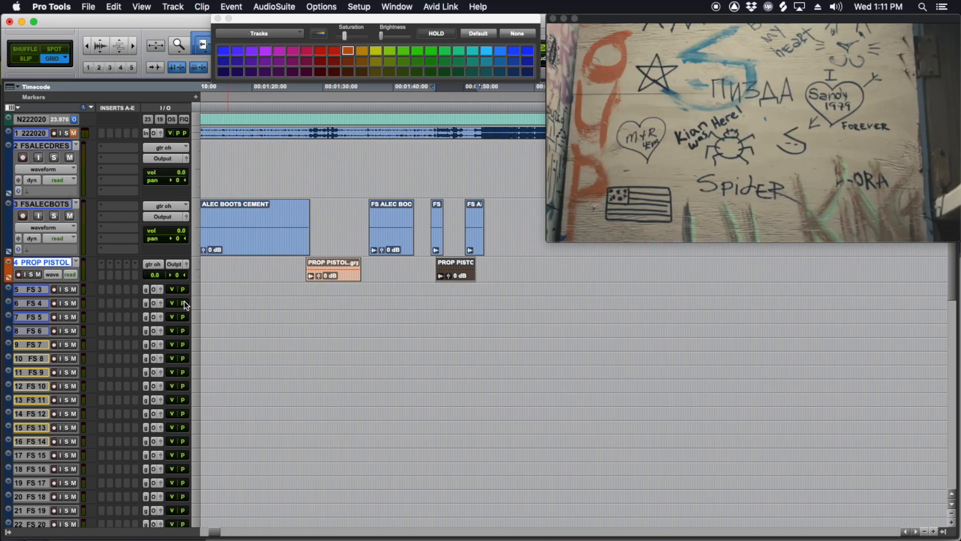
Step: Move the PROP PAPER track directly below PROP PISTOL and rename it PROP RUBICSXXX CUBE
{"action": "scroll", "coordinate": [184, 302], "scroll_direction": "down", "scroll_amount": 5}
{"action": "left_click_drag", "start_coordinate": [37, 326], "coordinate": [49, 296]}
{"action": "double_click", "coordinate": [48, 288]}
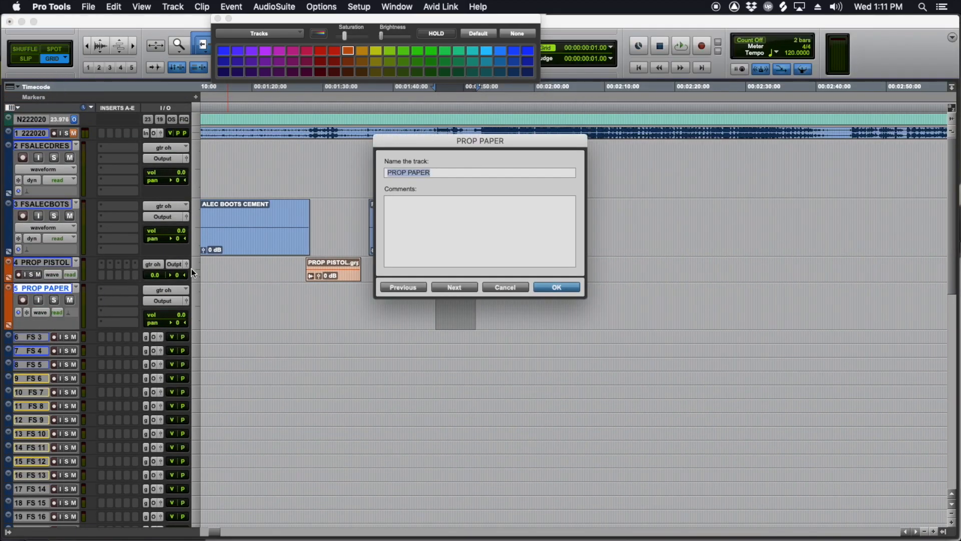
{"action": "left_click_drag", "start_coordinate": [445, 173], "coordinate": [413, 172]}
{"action": "type", "text": "RUBICSXXX CUB"}
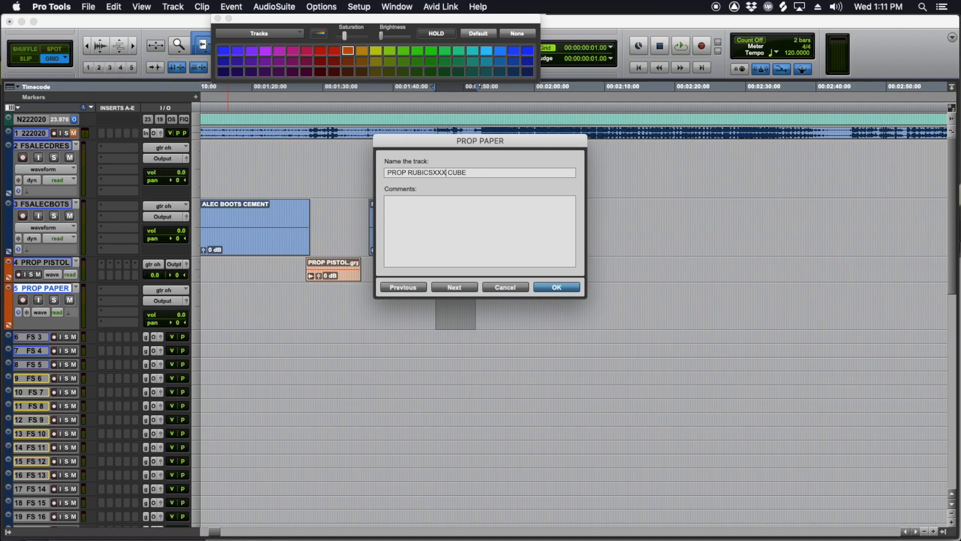
{"action": "key", "text": "Return"}
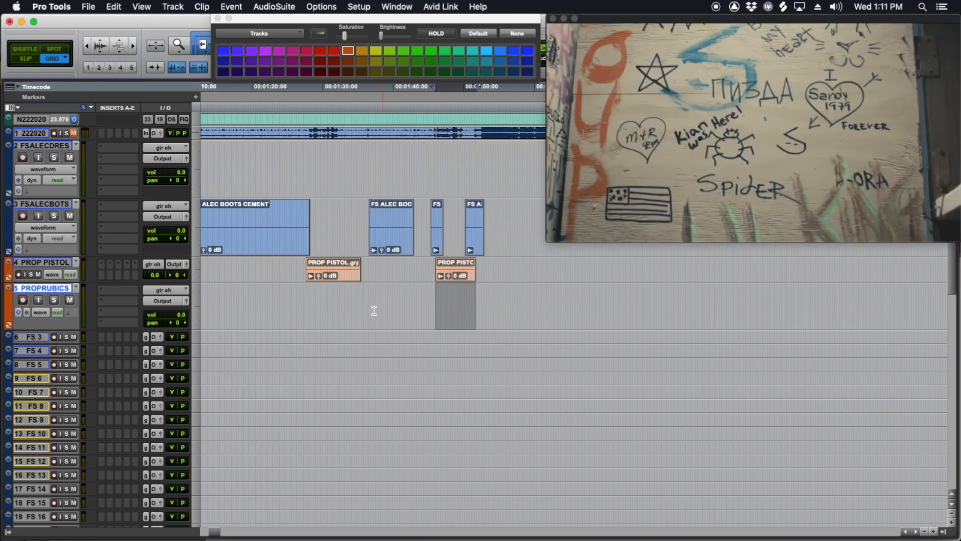
Step: Create an empty clip group on the PROP RUBICSXXX CUBE track from about 00:01:12 to 00:01:53
{"action": "left_click_drag", "start_coordinate": [367, 301], "coordinate": [348, 294]}
{"action": "left_click_drag", "start_coordinate": [273, 301], "coordinate": [456, 305]}
{"action": "key", "text": "super+["}
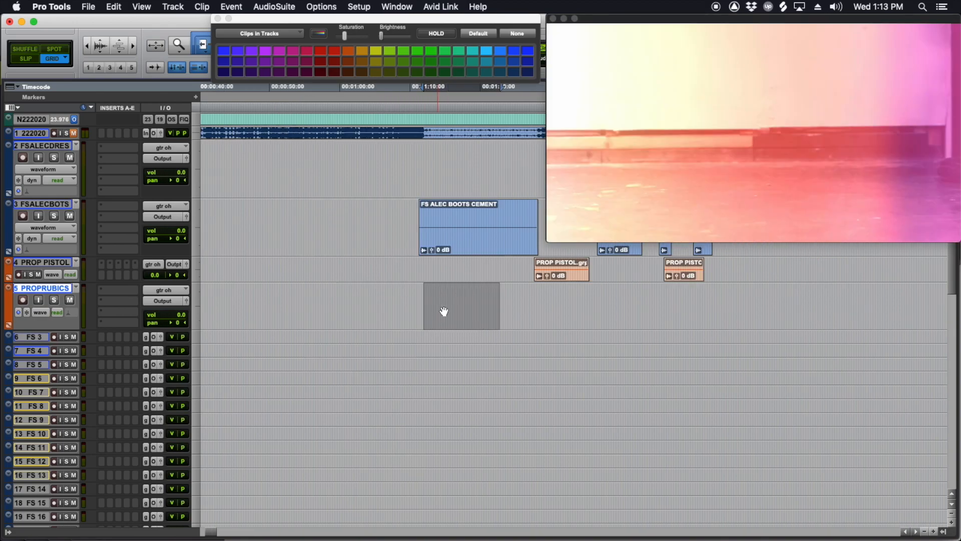
{"action": "scroll", "coordinate": [444, 311], "scroll_direction": "right", "scroll_amount": 2}
{"action": "scroll", "coordinate": [464, 311], "scroll_direction": "right", "scroll_amount": 2}
{"action": "key", "text": "alt+super+g"}
{"action": "scroll", "coordinate": [405, 320], "scroll_direction": "left", "scroll_amount": 3}
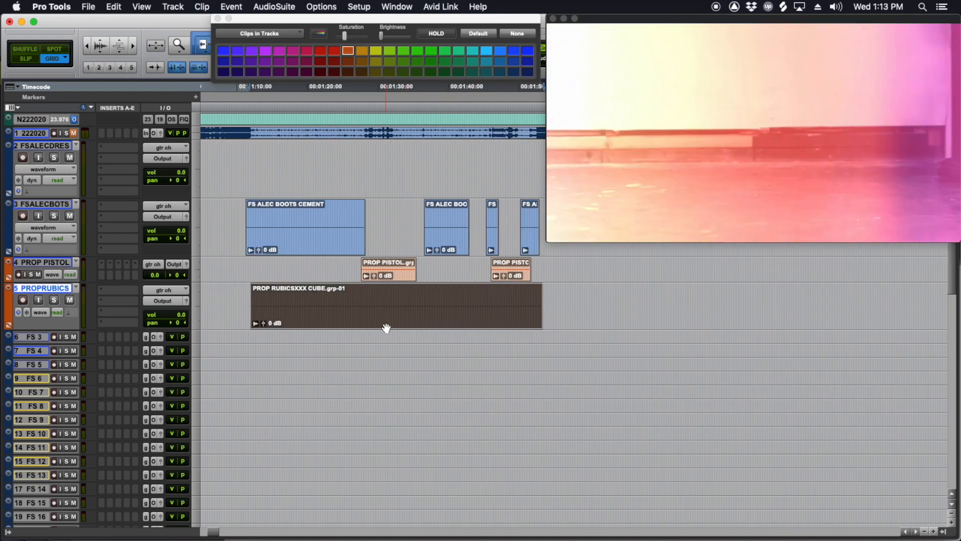
{"action": "double_click", "coordinate": [387, 328]}
{"action": "left_click", "coordinate": [507, 242]}
{"action": "left_click_drag", "start_coordinate": [310, 308], "coordinate": [369, 308]}
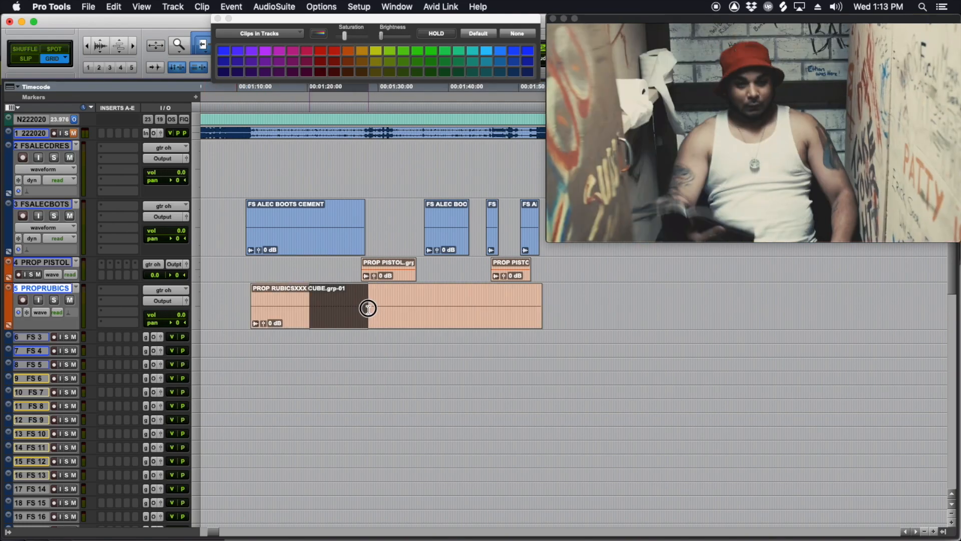
{"action": "left_click", "coordinate": [369, 309]}
Step: Move the PROP RIFLE track directly below the cube prop track and rename it with a name beginning PROP NUDIE
{"action": "scroll", "coordinate": [292, 339], "scroll_direction": "down", "scroll_amount": 5}
{"action": "left_click_drag", "start_coordinate": [35, 409], "coordinate": [63, 343]}
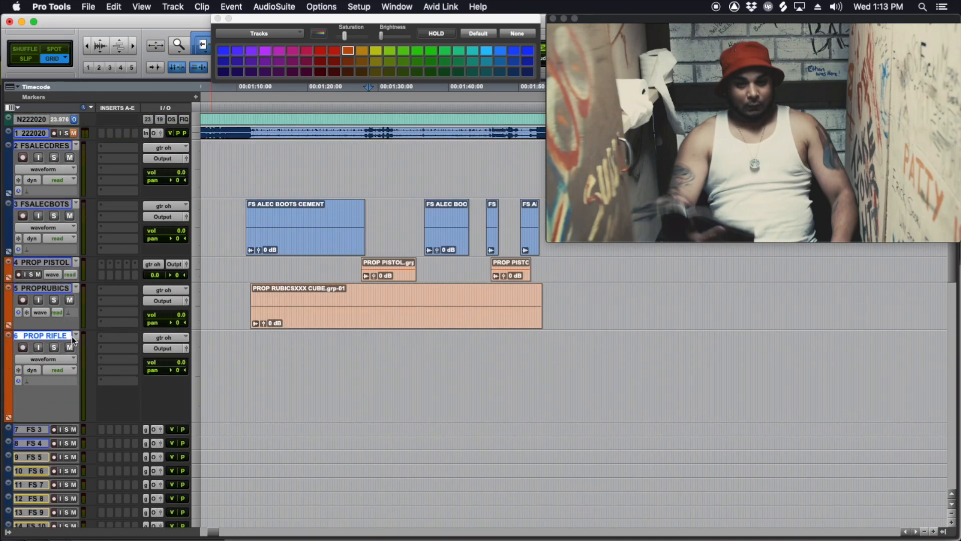
{"action": "double_click", "coordinate": [54, 336]}
{"action": "left_click", "coordinate": [445, 172]}
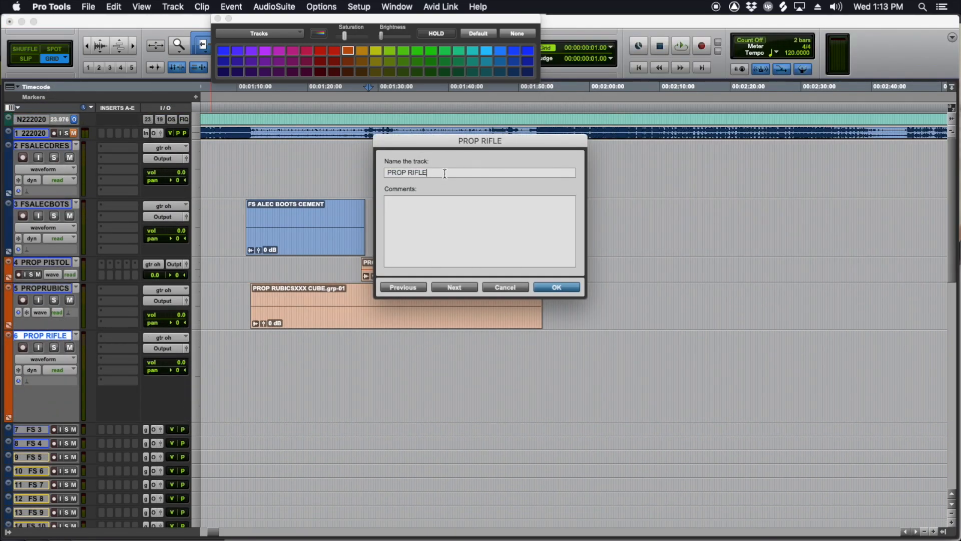
{"action": "type", "text": "NUDIE MAG"}
{"action": "key", "text": "Return"}
{"action": "left_click_drag", "start_coordinate": [253, 345], "coordinate": [541, 373]}
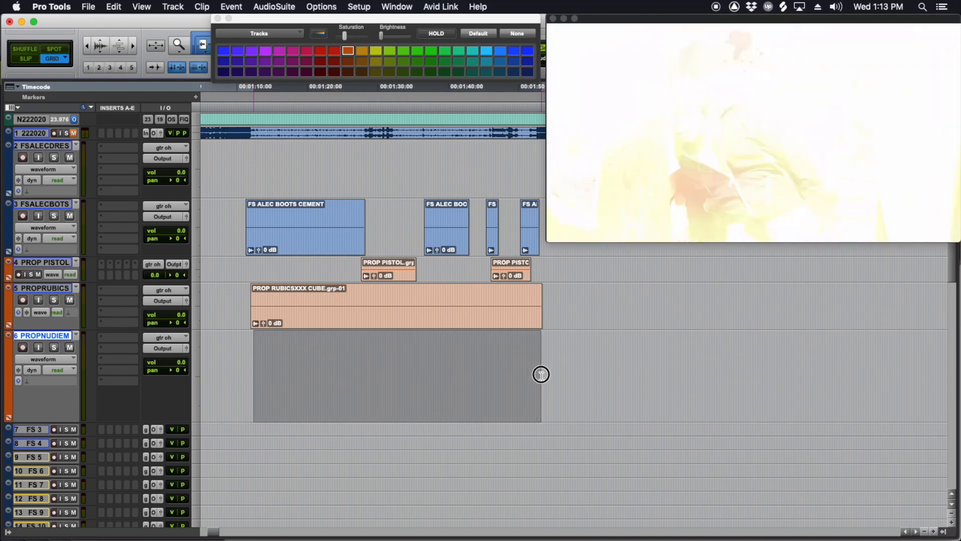
{"action": "key", "text": "super+v"}
{"action": "left_click", "coordinate": [298, 352]}
{"action": "key", "text": "super+z"}
Step: Create two adjoining empty clip groups on the PROP NUDIE MAG track, from about 00:01:12 to 00:01:20 and from there to about 00:01:33
{"action": "left_click", "coordinate": [256, 351]}
{"action": "left_click_drag", "start_coordinate": [255, 351], "coordinate": [440, 367]}
{"action": "key", "text": "super+alt+g"}
{"action": "left_click", "coordinate": [292, 346]}
{"action": "key", "text": "super+alt+g"}
{"action": "left_click", "coordinate": [441, 367]}
Step: Move the PROP PAPER MONEY track directly below PROP NUDIE MAG and rename it PROP WOOD HIT
{"action": "scroll", "coordinate": [310, 397], "scroll_direction": "down", "scroll_amount": 10}
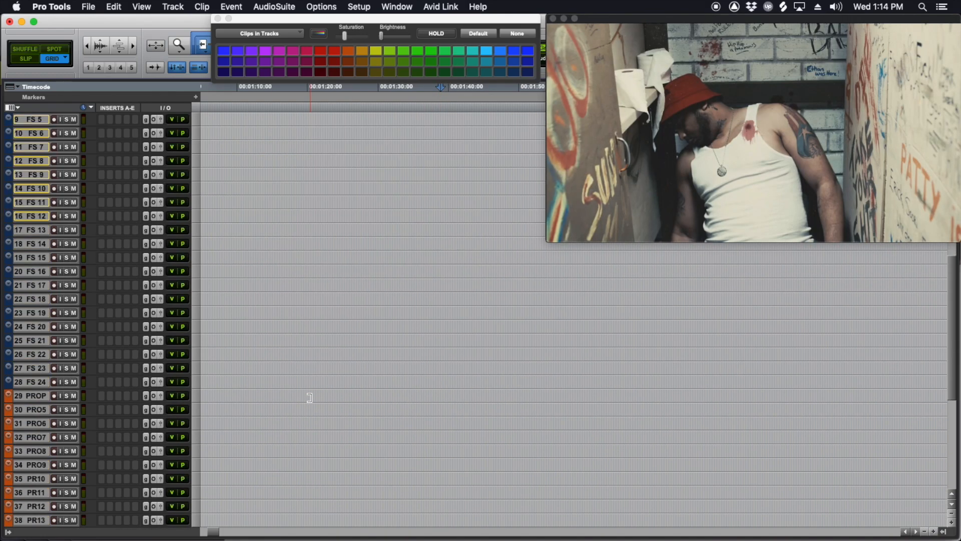
{"action": "left_click_drag", "start_coordinate": [45, 397], "coordinate": [57, 335]}
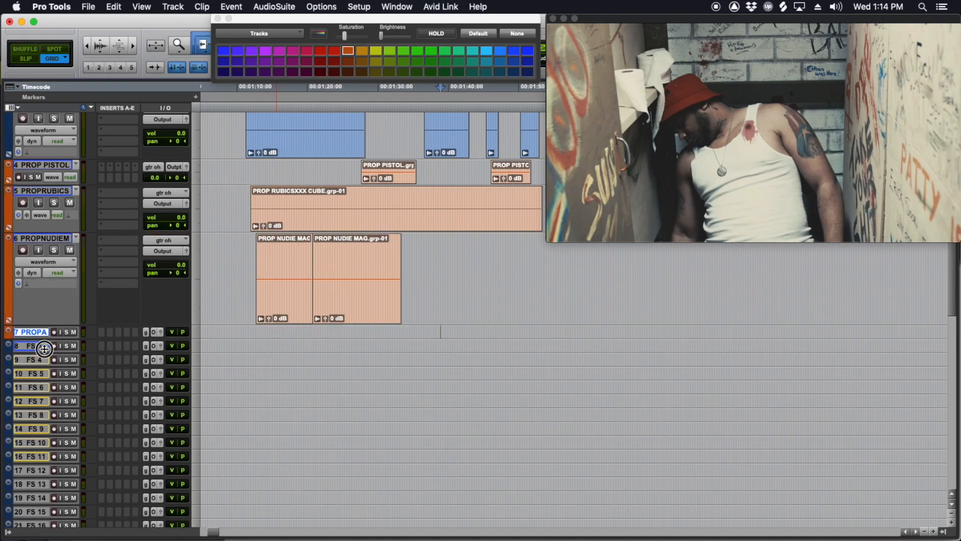
{"action": "double_click", "coordinate": [49, 332]}
{"action": "left_click_drag", "start_coordinate": [484, 173], "coordinate": [414, 172]}
{"action": "type", "text": "WOOD HIT"}
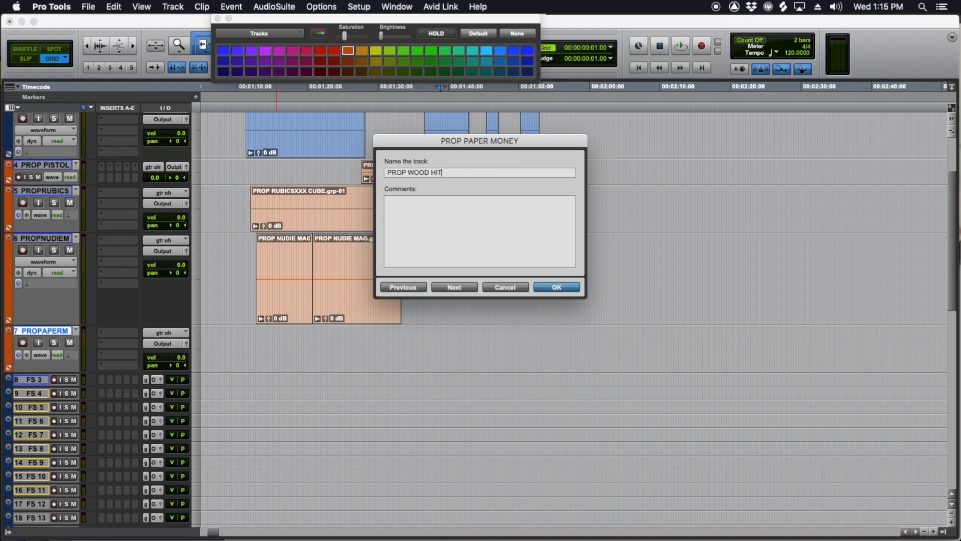
{"action": "key", "text": "Return"}
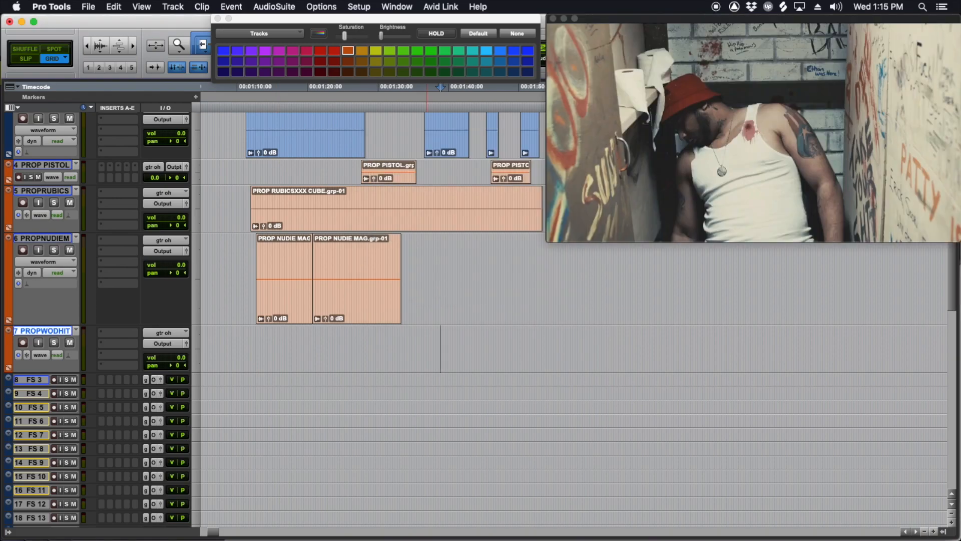
Step: Create two short empty clip groups on PROP WOOD HIT, from about 00:01:32 to 00:01:33 and from about 00:01:39 to 00:01:40
{"action": "mouse_move", "coordinate": [416, 334]}
{"action": "left_mouse_down"}
{"action": "mouse_move", "coordinate": [387, 335]}
{"action": "mouse_move", "coordinate": [428, 344]}
{"action": "left_mouse_up"}
{"action": "key", "text": "alt+super+g"}
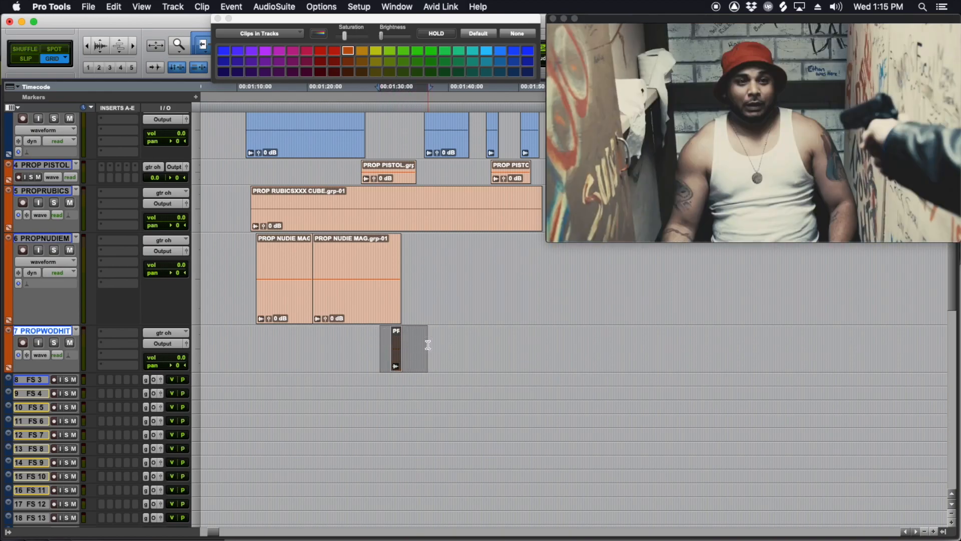
{"action": "left_click", "coordinate": [432, 345]}
{"action": "left_click", "coordinate": [433, 345]}
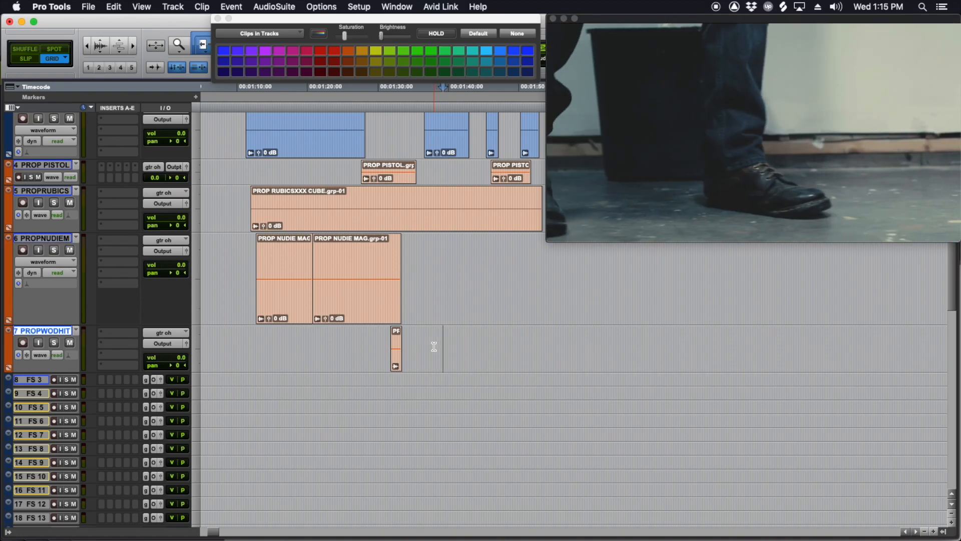
{"action": "key", "text": "space"}
{"action": "left_click_drag", "start_coordinate": [440, 339], "coordinate": [449, 342]}
{"action": "key", "text": "super+alt+g"}
Step: Create another empty clip group on PROP WOOD HIT from about 00:01:49 to 00:01:52
{"action": "left_click", "coordinate": [448, 264]}
{"action": "left_click_drag", "start_coordinate": [448, 263], "coordinate": [504, 275]}
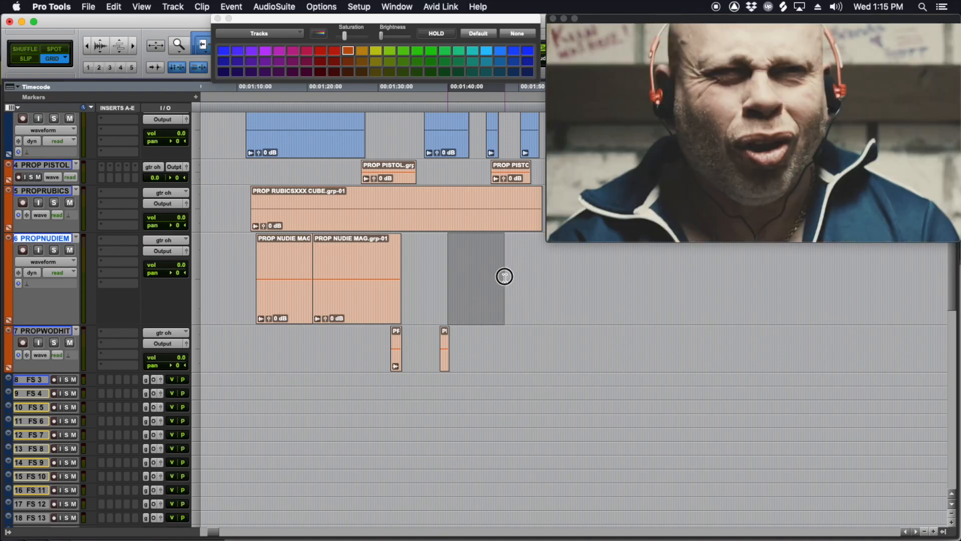
{"action": "left_click", "coordinate": [505, 338]}
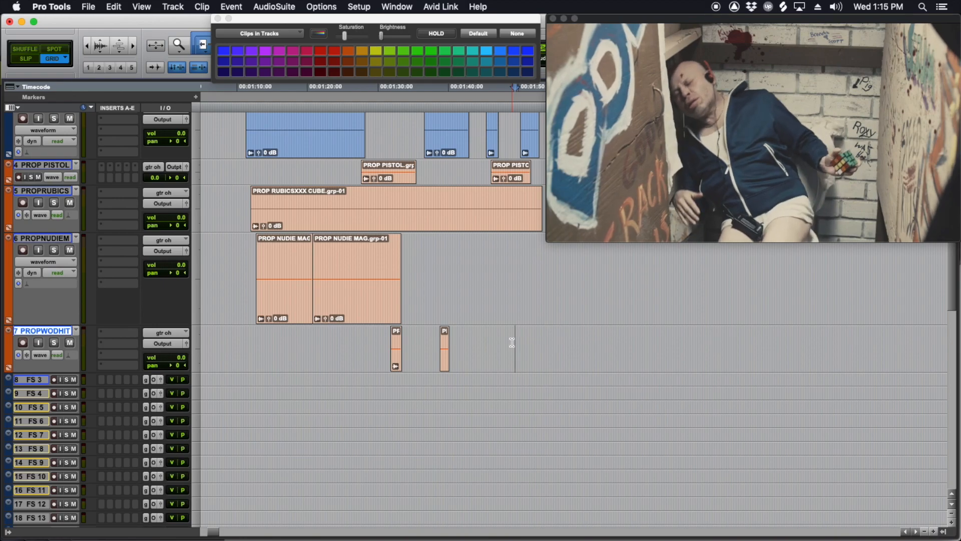
{"action": "key", "text": "t"}
{"action": "key", "text": "t"}
{"action": "scroll", "coordinate": [525, 347], "scroll_direction": "right", "scroll_amount": 2}
{"action": "left_click_drag", "start_coordinate": [510, 345], "coordinate": [558, 357]}
{"action": "key", "text": "alt+super+g"}
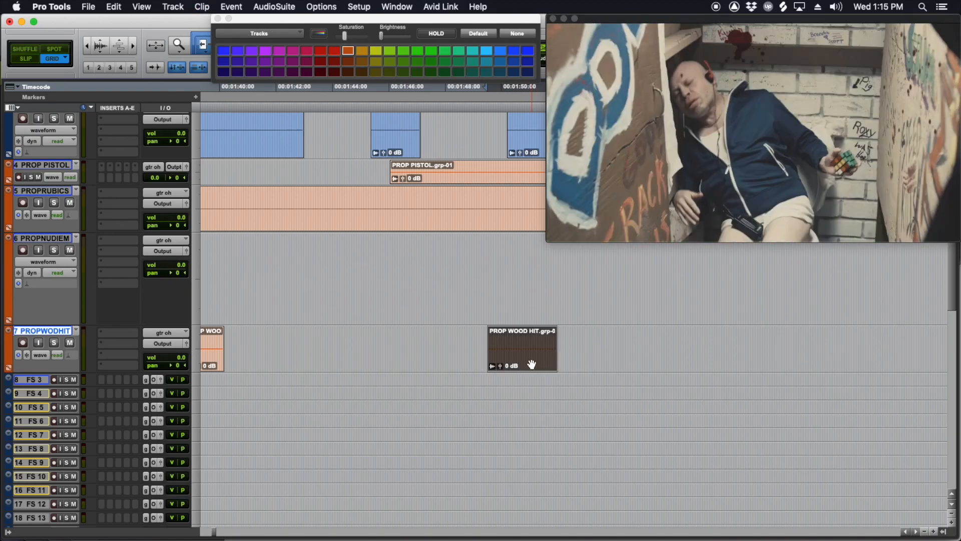
Step: Step through the picture around 00:01:46 on the FS ALEC DRESS track to examine the action for further Foley cues
{"action": "key", "text": "r"}
{"action": "left_click_drag", "start_coordinate": [531, 262], "coordinate": [370, 252]}
{"action": "scroll", "coordinate": [369, 252], "scroll_direction": "up", "scroll_amount": 3}
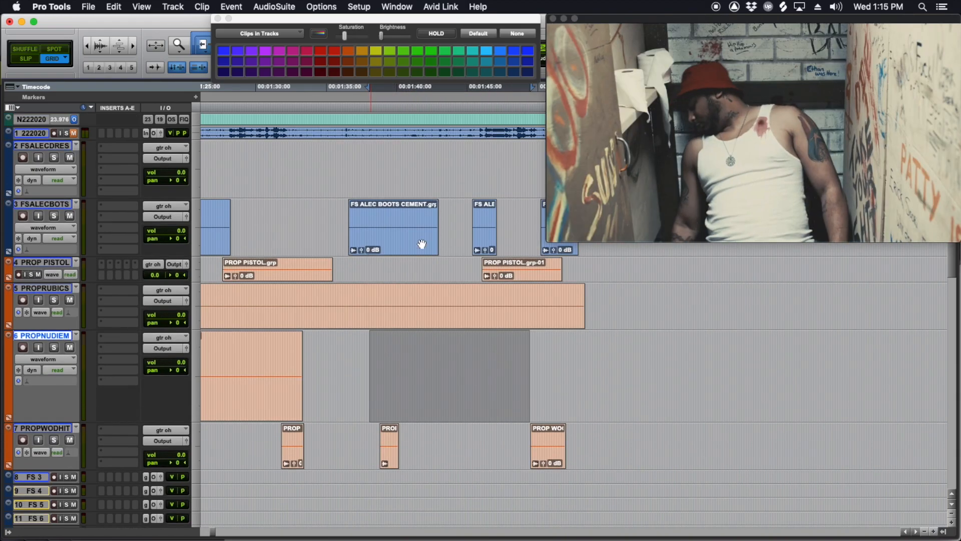
{"action": "left_click", "coordinate": [485, 164]}
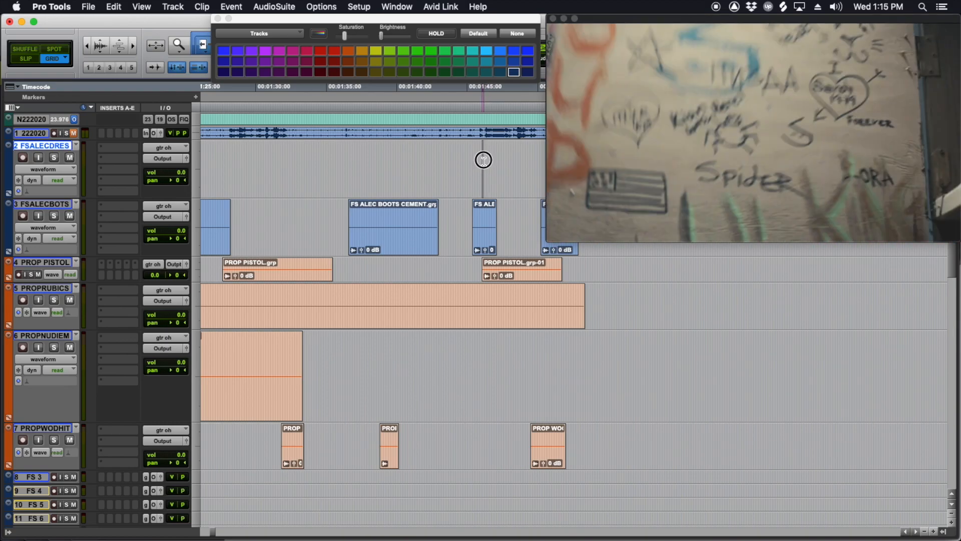
{"action": "left_click", "coordinate": [481, 158]}
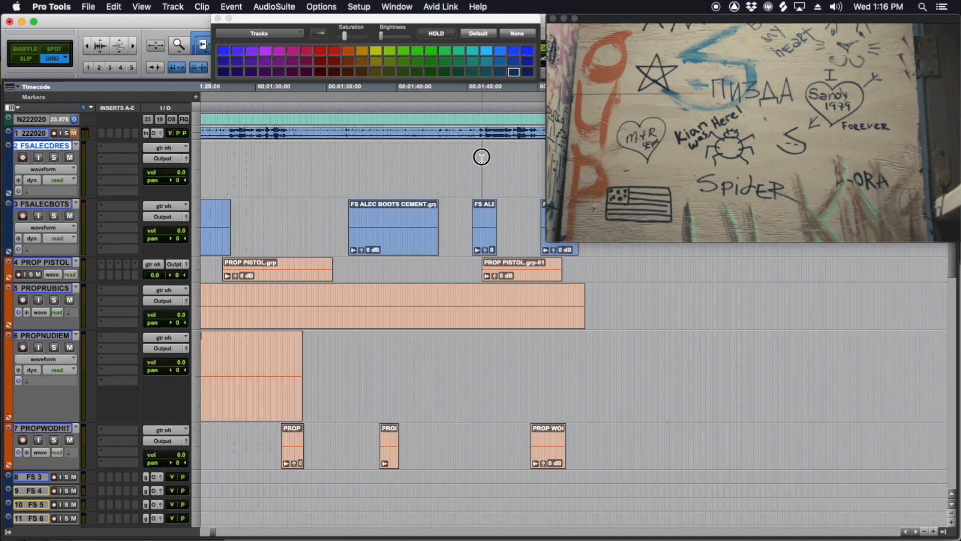
{"action": "left_click", "coordinate": [481, 156]}
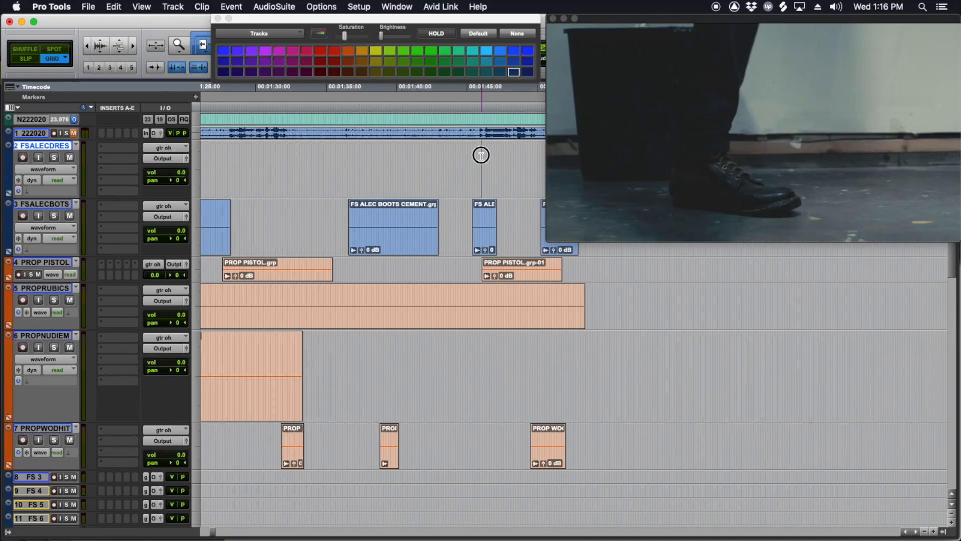
{"action": "left_click", "coordinate": [484, 158]}
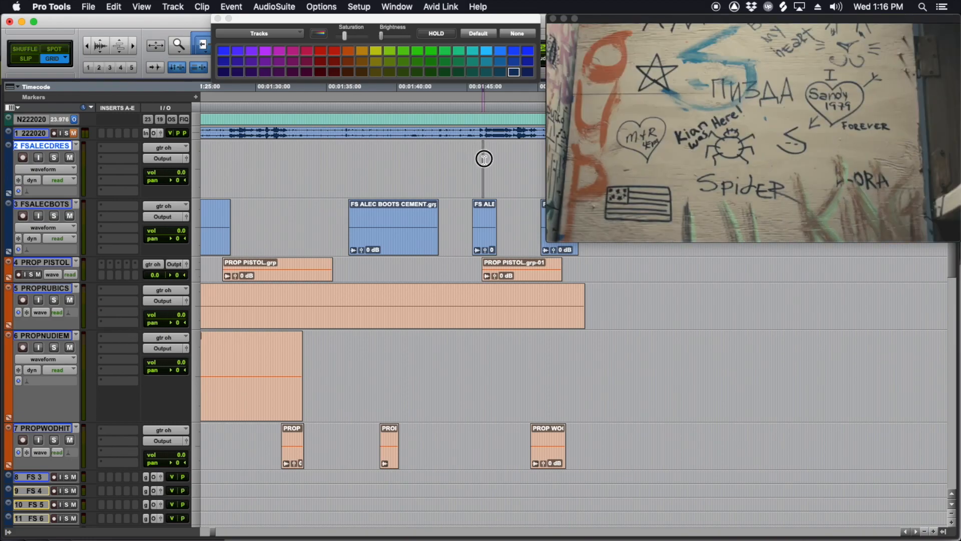
{"action": "left_click_drag", "start_coordinate": [484, 159], "coordinate": [483, 152]}
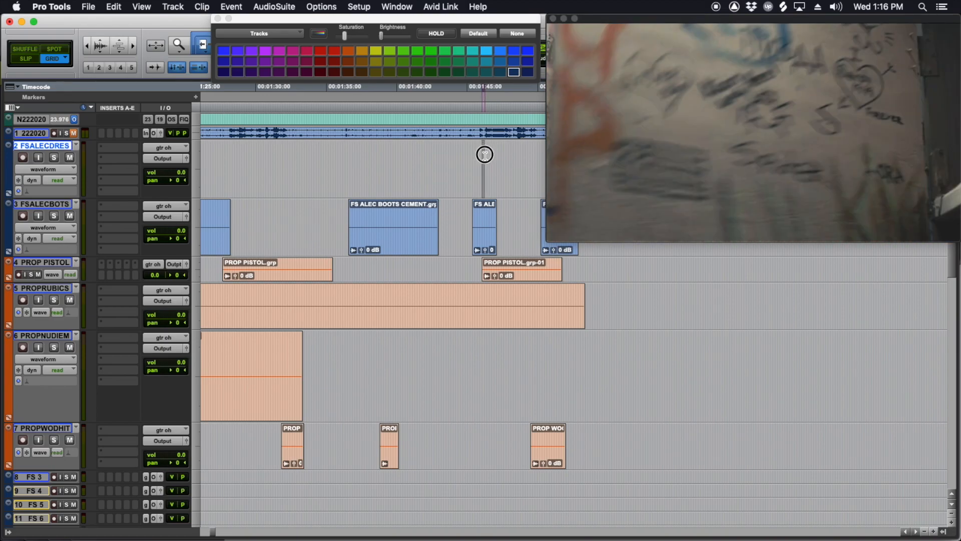
{"action": "scroll", "coordinate": [484, 159], "scroll_direction": "left", "scroll_amount": 3}
{"action": "left_click_drag", "start_coordinate": [320, 161], "coordinate": [315, 157]}
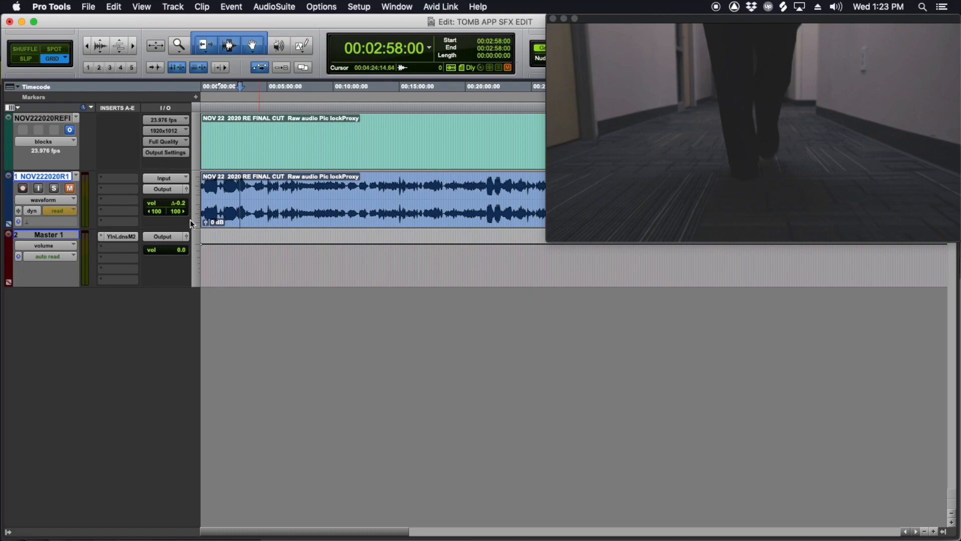
Step: Create one new stereo instrument track in the TOMB APP SFX EDIT session
{"action": "key", "text": "super+shift+n"}
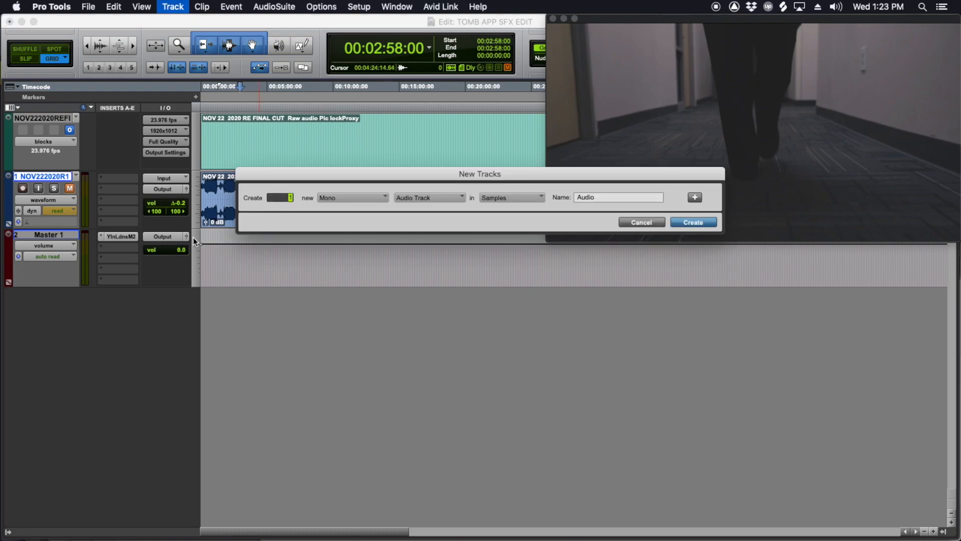
{"action": "left_click", "coordinate": [355, 199]}
{"action": "left_click", "coordinate": [353, 213]}
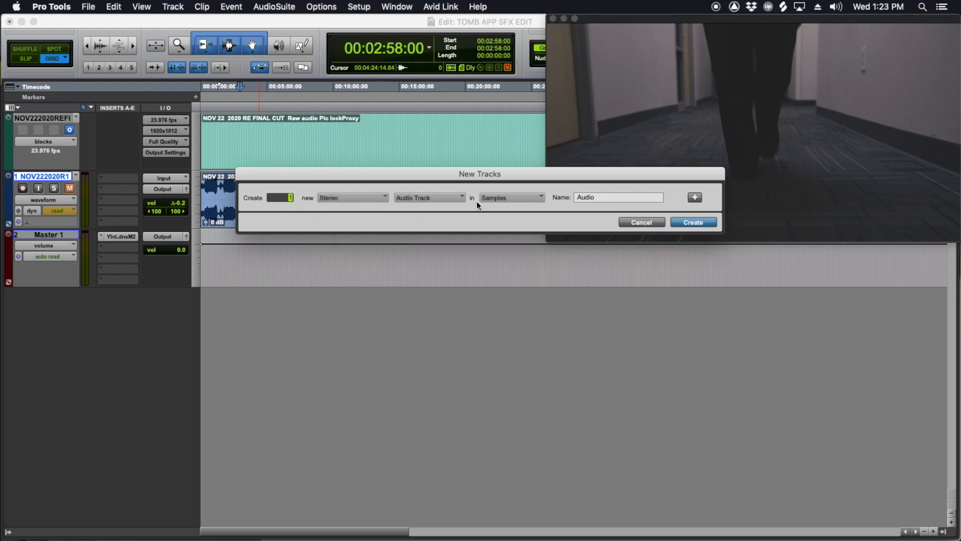
{"action": "left_click", "coordinate": [448, 200]}
{"action": "left_click", "coordinate": [445, 249]}
{"action": "key", "text": "Return"}
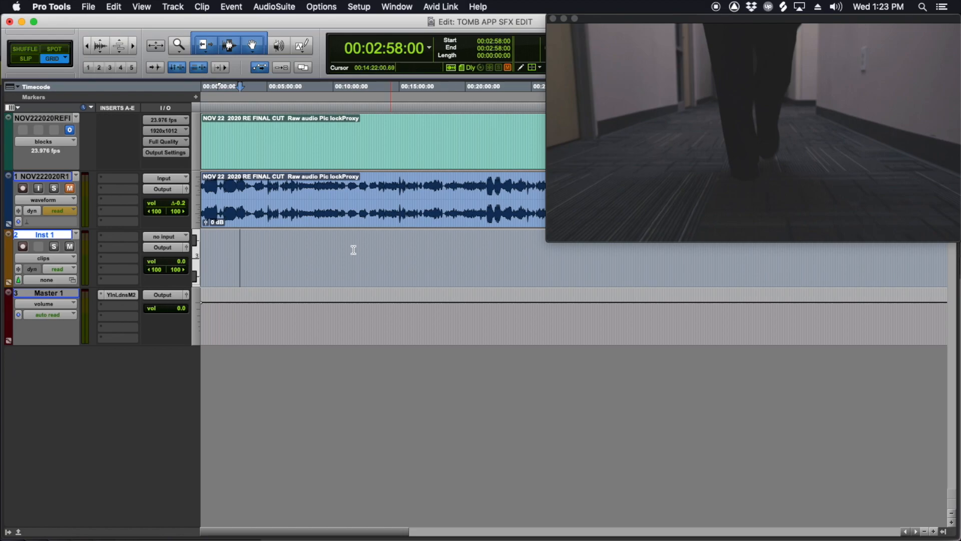
Step: Insert the stereo Kontakt multichannel instrument plug-in on the new instrument track
{"action": "left_click", "coordinate": [116, 236]}
{"action": "mouse_move", "coordinate": [133, 237]}
{"action": "mouse_move", "coordinate": [252, 364]}
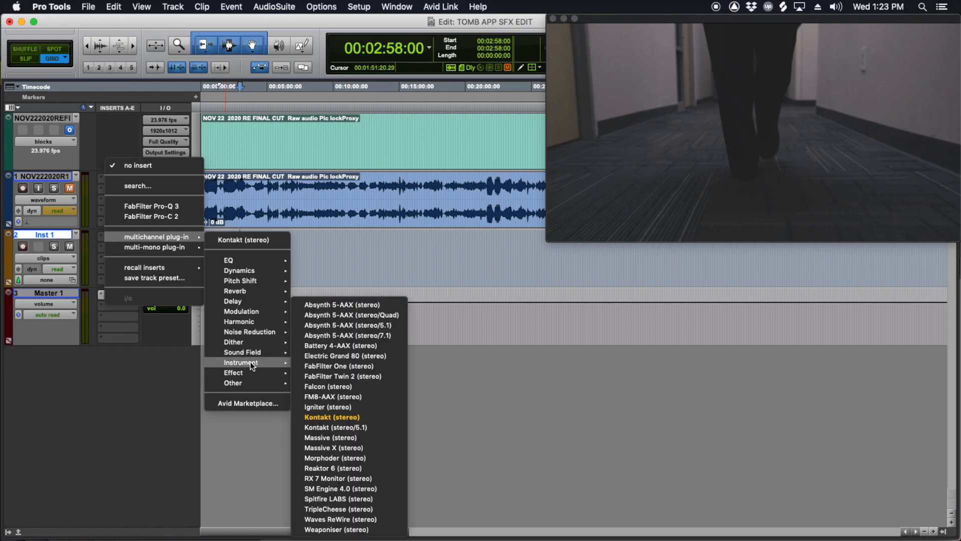
{"action": "left_click", "coordinate": [343, 417]}
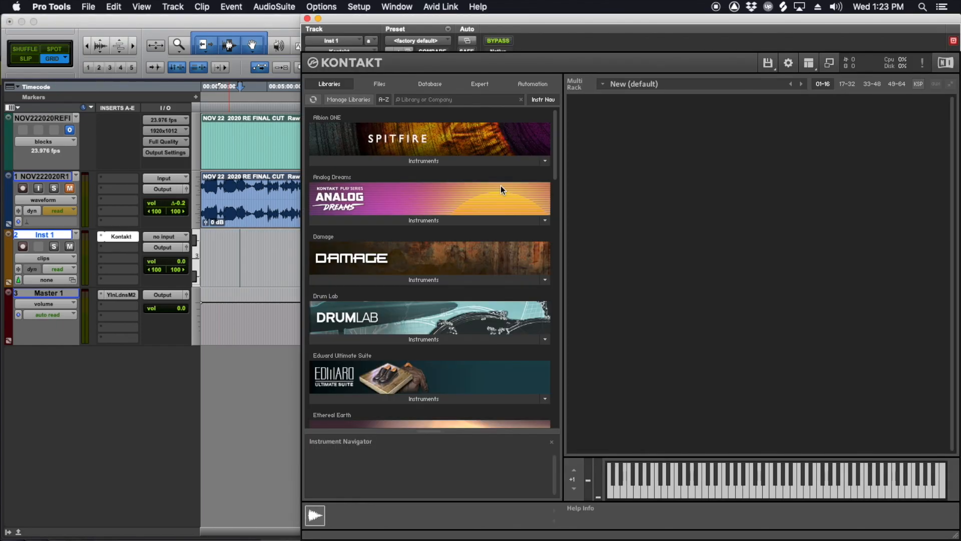
Step: Load Edward Ultimate - Shoes Expanded from the Edward Ultimate Suite library into Kontakt
{"action": "scroll", "coordinate": [452, 183], "scroll_direction": "down", "scroll_amount": 4}
{"action": "left_click", "coordinate": [383, 236]}
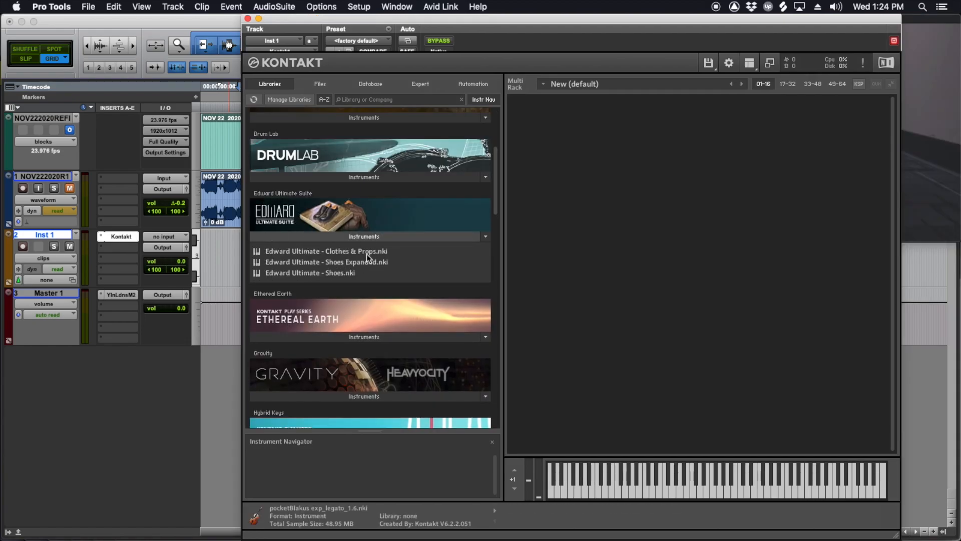
{"action": "left_click", "coordinate": [338, 251]}
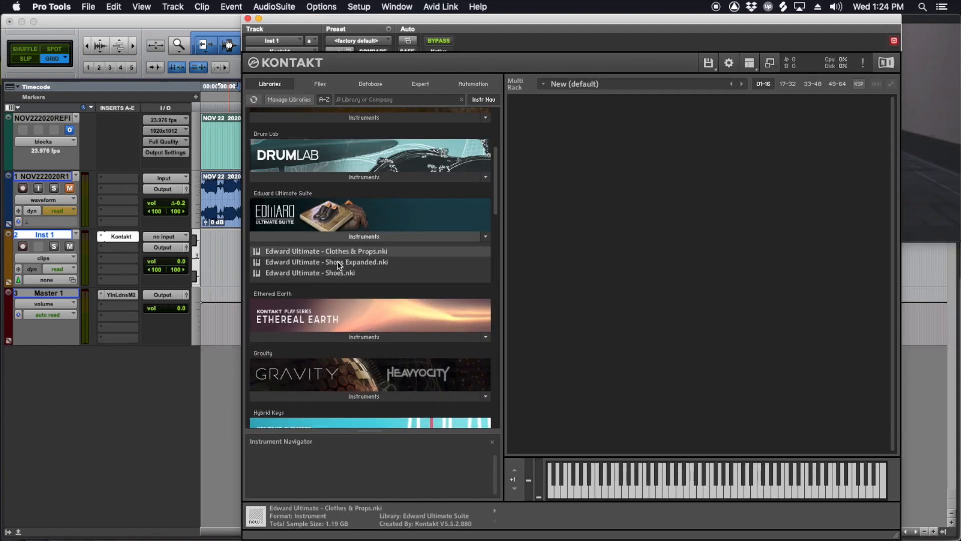
{"action": "left_click", "coordinate": [324, 260]}
{"action": "double_click", "coordinate": [320, 262]}
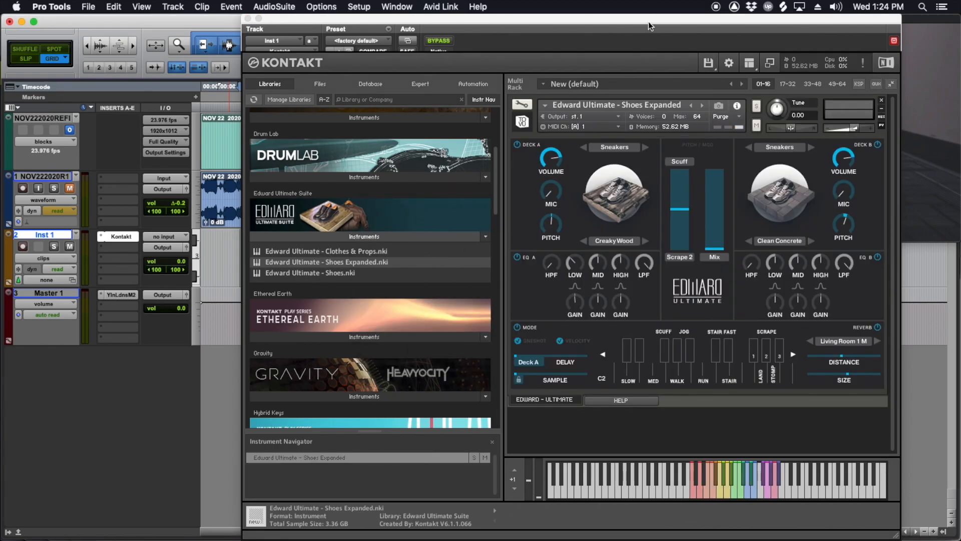
Step: Move the Kontakt window so the picture shows beside it and audition footstep samples from the coloured keys
{"action": "left_click_drag", "start_coordinate": [668, 24], "coordinate": [584, 23]}
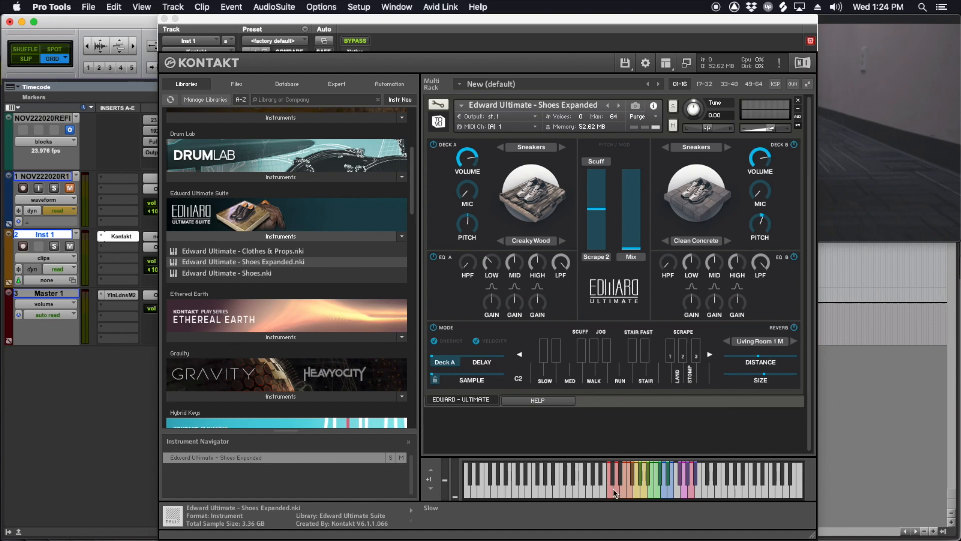
{"action": "left_click_drag", "start_coordinate": [305, 15], "coordinate": [326, 15]}
{"action": "left_click", "coordinate": [643, 493]}
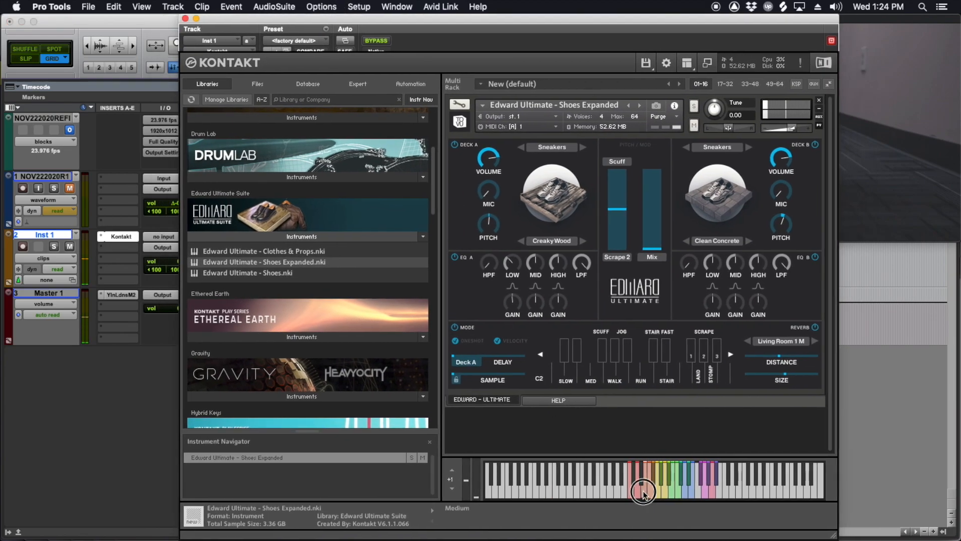
{"action": "left_click", "coordinate": [666, 492]}
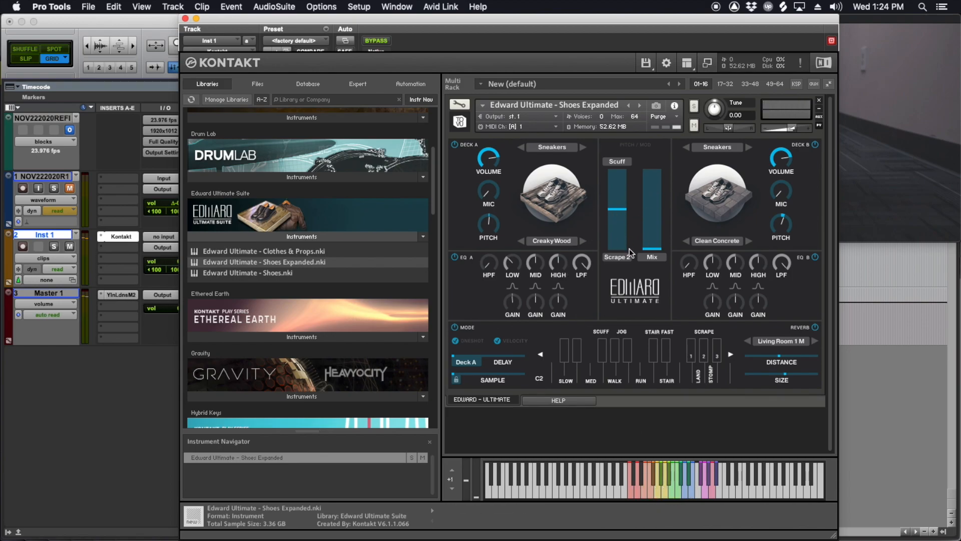
Step: Set Deck A of the footstep instrument to Dress shoes on the Asphalt surface
{"action": "left_click", "coordinate": [564, 246]}
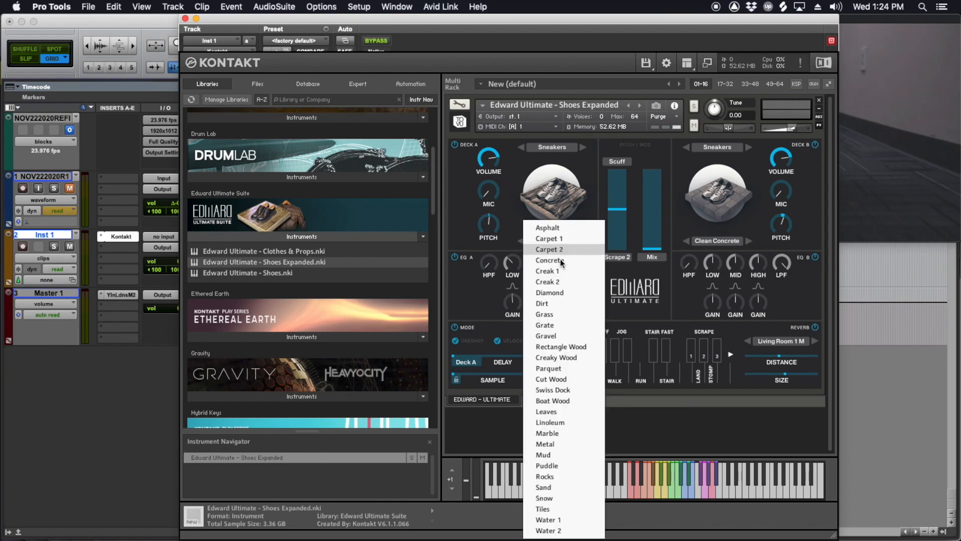
{"action": "left_click", "coordinate": [556, 345]}
{"action": "left_click", "coordinate": [549, 146]}
{"action": "left_click", "coordinate": [551, 181]}
{"action": "left_click", "coordinate": [583, 241]}
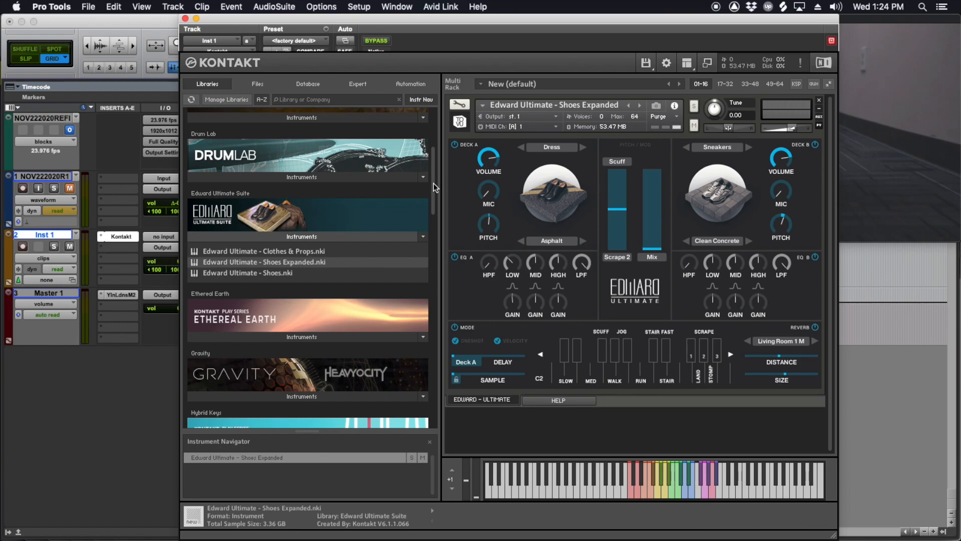
{"action": "mouse_move", "coordinate": [433, 184]}
{"action": "left_mouse_down"}
{"action": "mouse_move", "coordinate": [434, 148]}
{"action": "mouse_move", "coordinate": [435, 164]}
{"action": "left_mouse_up"}
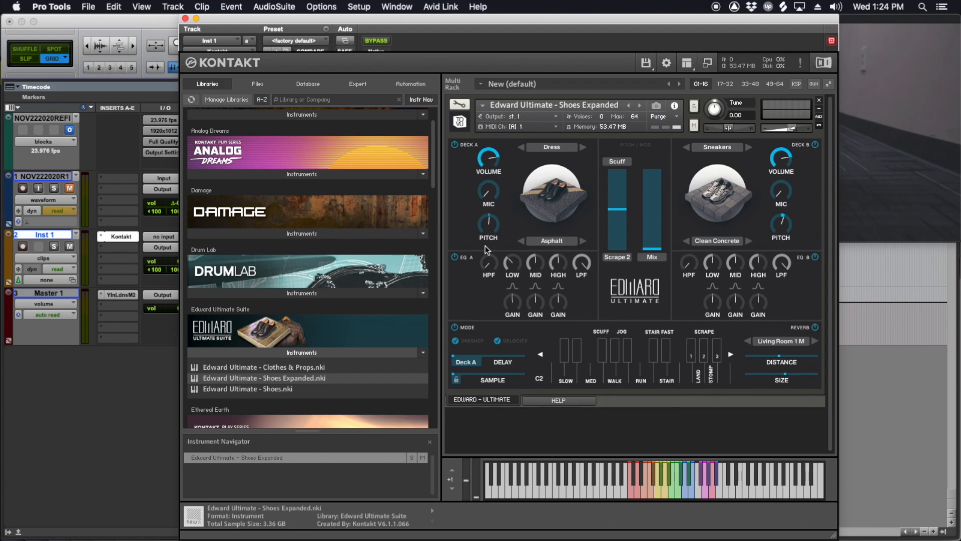
Step: Delete the Inst 1 instrument track from the session
{"action": "right_click", "coordinate": [53, 238]}
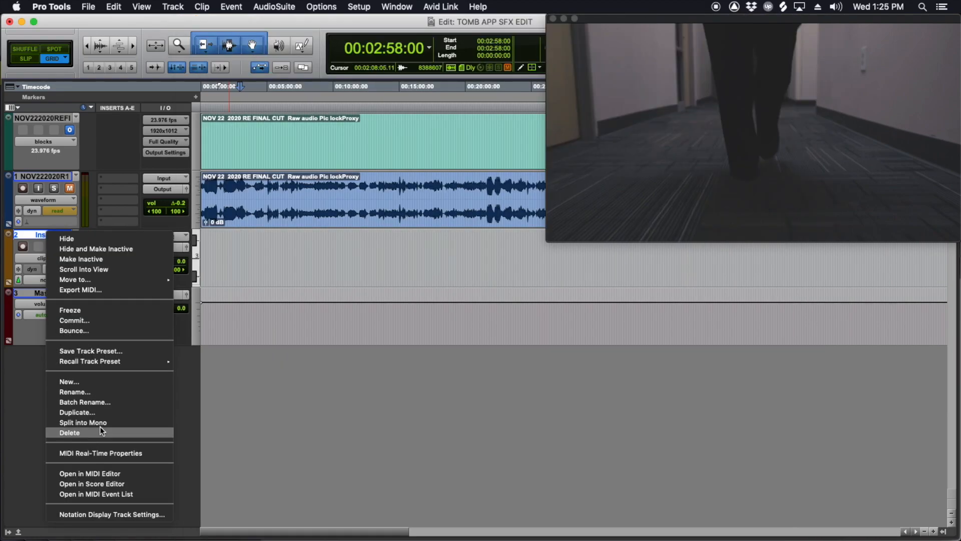
{"action": "left_click", "coordinate": [83, 433]}
{"action": "left_click", "coordinate": [266, 191]}
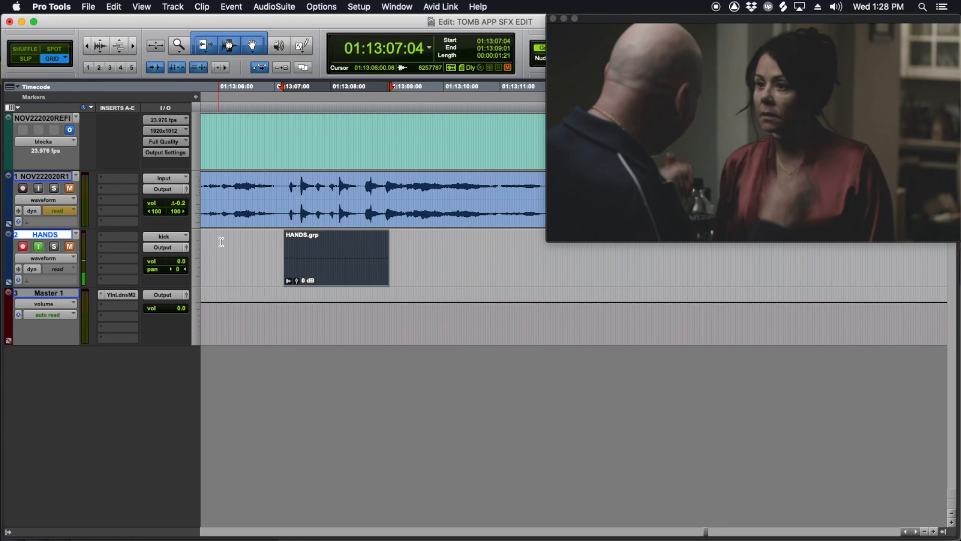
Step: Select the guide track audio above the HANDS clip group, from 01:13:07:08 to 01:13:08:18
{"action": "scroll", "coordinate": [294, 238], "scroll_direction": "left", "scroll_amount": 3}
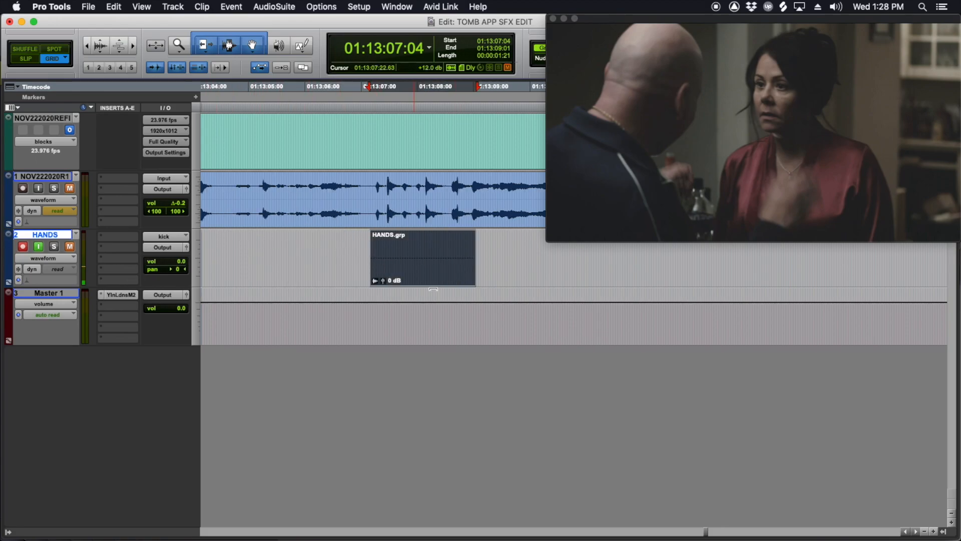
{"action": "left_click_drag", "start_coordinate": [382, 189], "coordinate": [460, 203]}
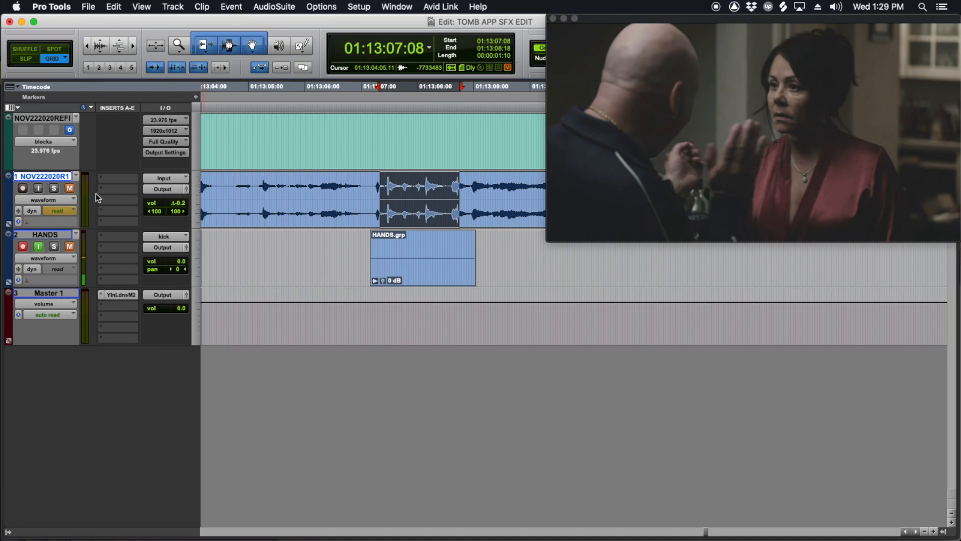
Step: Create a mono audio track named BEEP between the guide track and the HANDS track
{"action": "key", "text": "super+shift+n"}
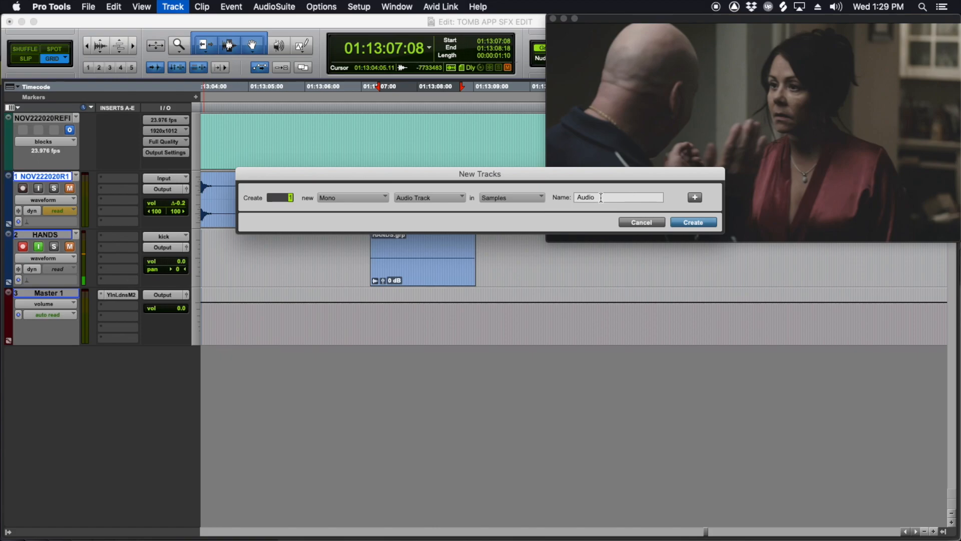
{"action": "left_click_drag", "start_coordinate": [605, 199], "coordinate": [553, 195]}
{"action": "type", "text": "BEEP"}
{"action": "key", "text": "Return"}
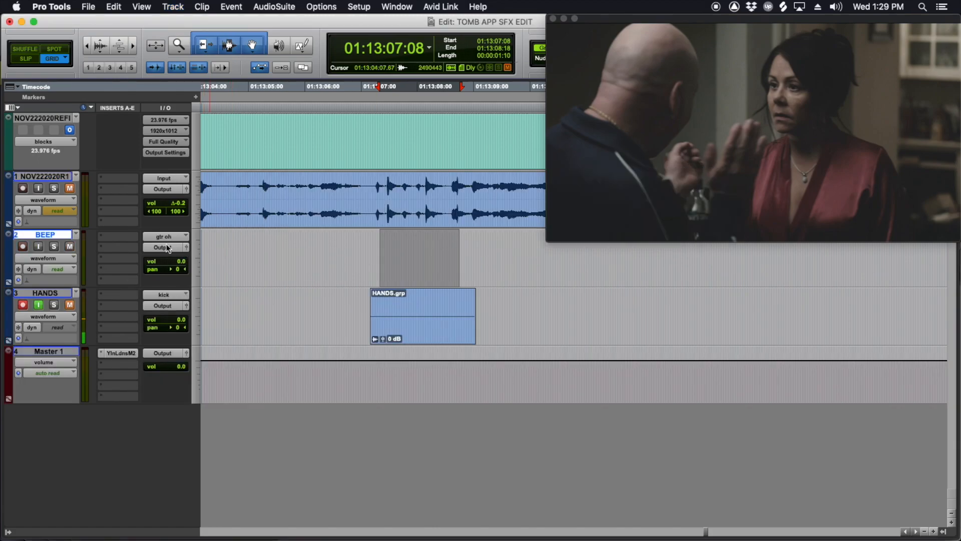
Step: Render a one-frame 1000 Hz sine tone at -20 dB with the Signal Generator at 01:13:06:04 on the BEEP track
{"action": "left_click", "coordinate": [356, 243]}
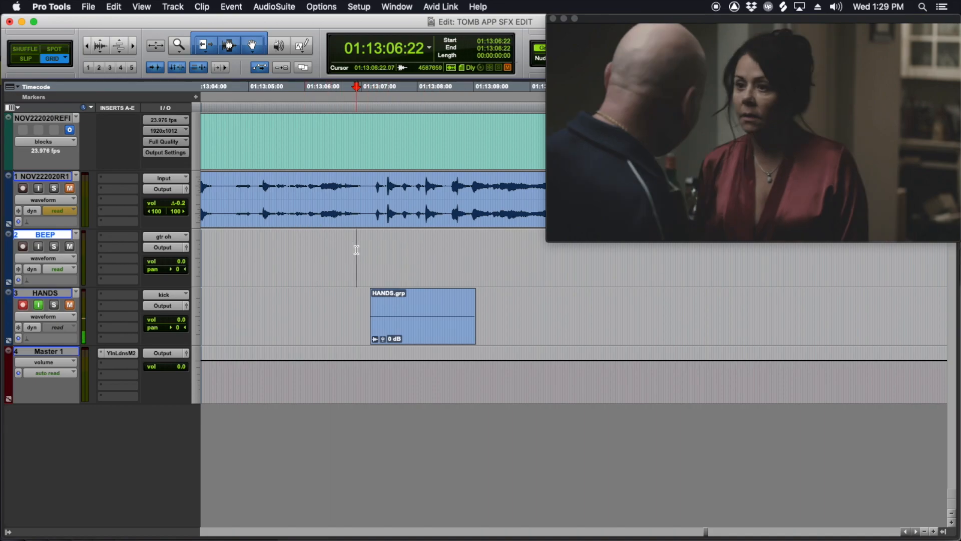
{"action": "left_click", "coordinate": [281, 8]}
{"action": "mouse_move", "coordinate": [294, 148]}
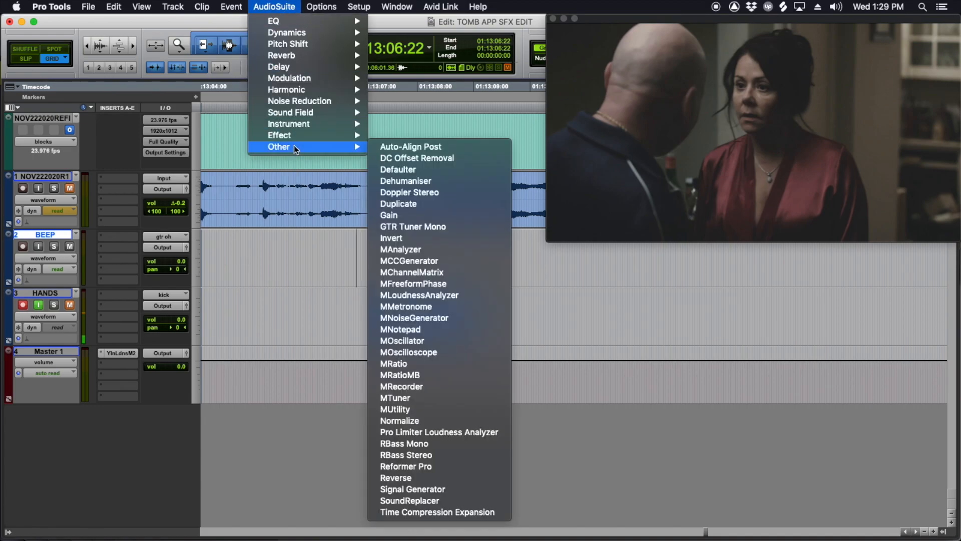
{"action": "left_click", "coordinate": [413, 490]}
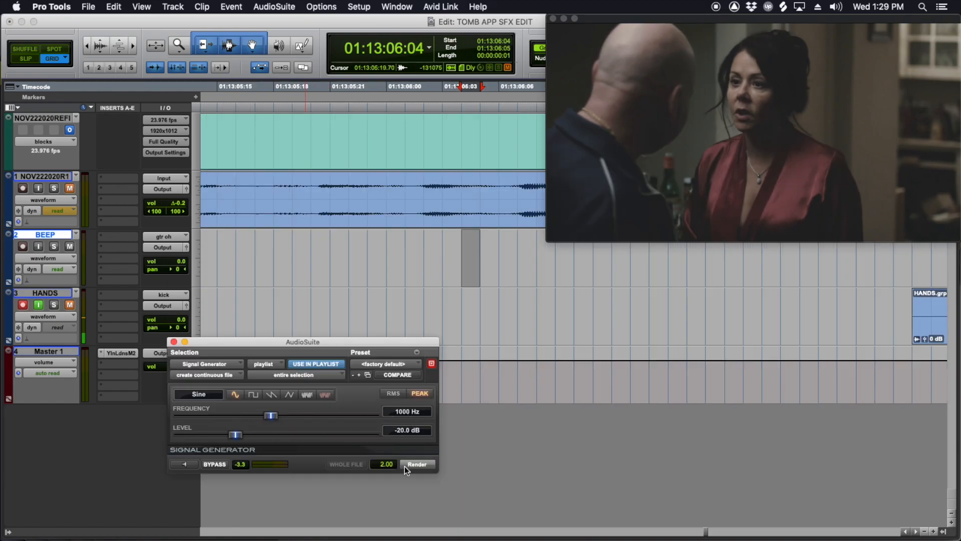
{"action": "left_click", "coordinate": [416, 463]}
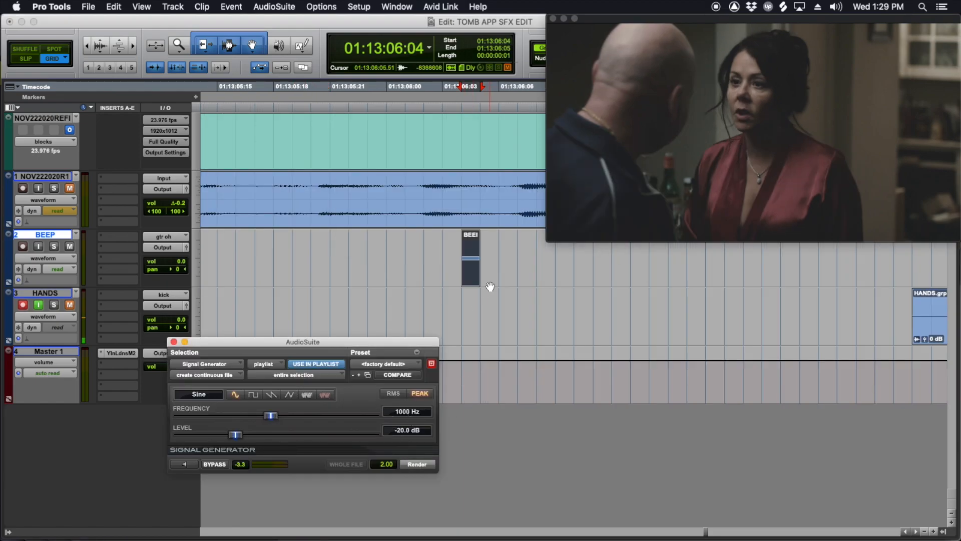
Step: Group the tone and the silence after it into a one-second clip group ending where the HANDS clip group starts
{"action": "scroll", "coordinate": [497, 292], "scroll_direction": "right", "scroll_amount": 2}
{"action": "key", "text": "r"}
{"action": "scroll", "coordinate": [487, 271], "scroll_direction": "right", "scroll_amount": 1}
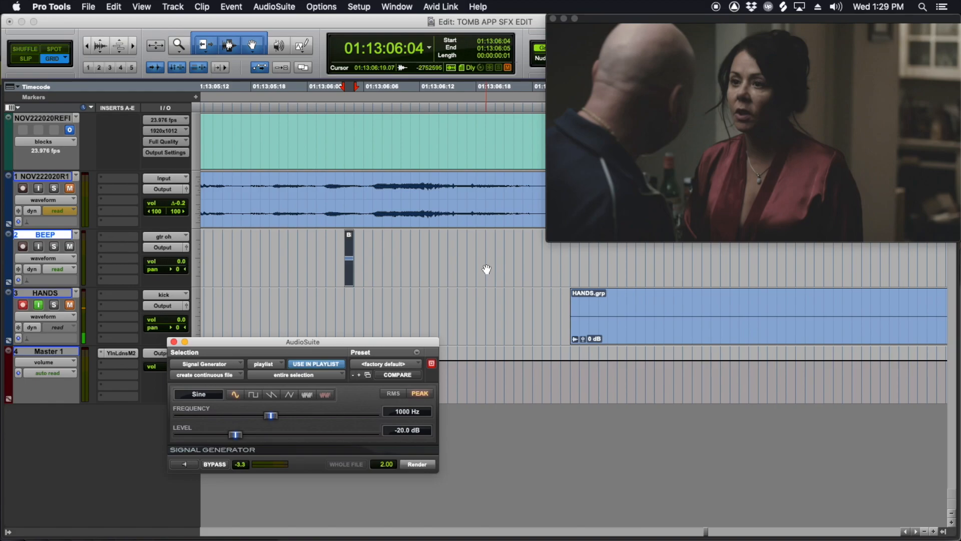
{"action": "left_click", "coordinate": [488, 248], "text": "shift"}
{"action": "left_click_drag", "start_coordinate": [488, 248], "coordinate": [573, 274]}
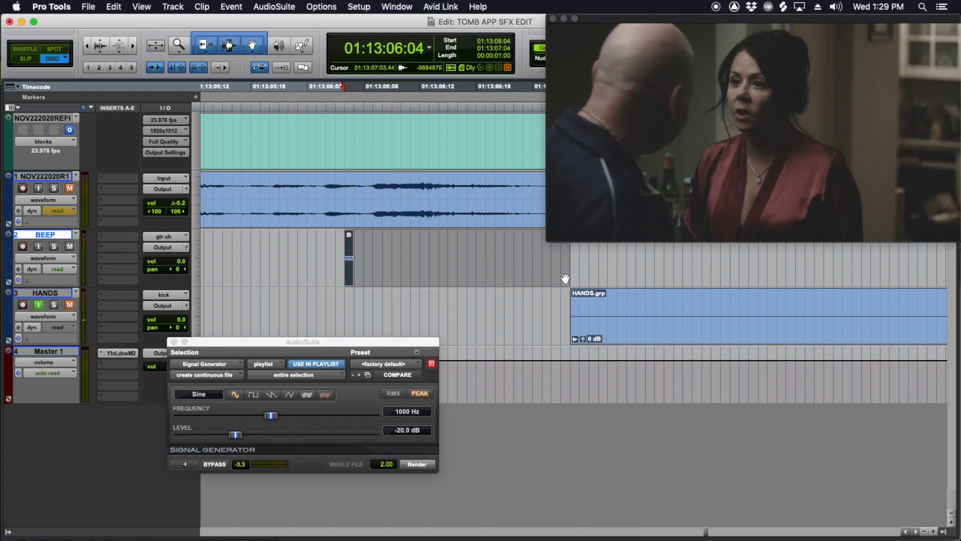
{"action": "key", "text": "r"}
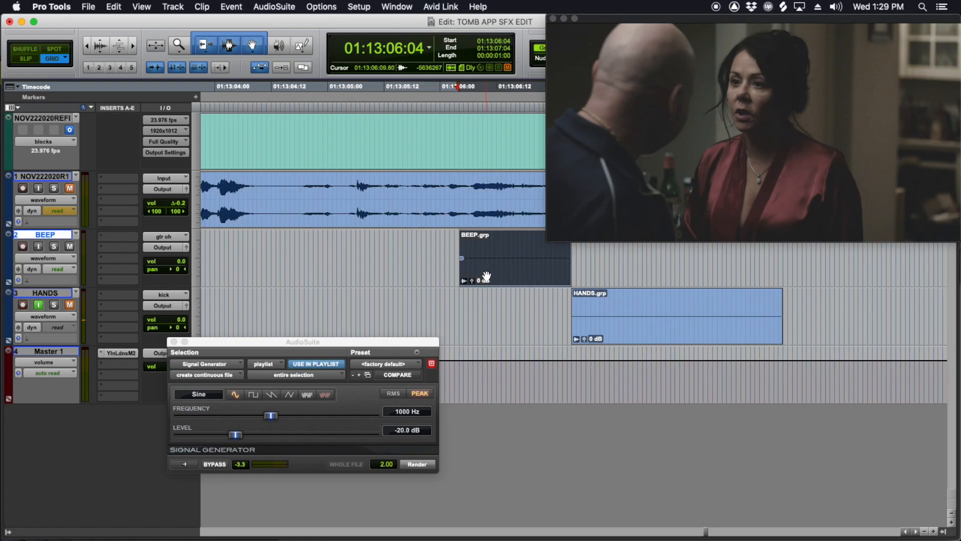
Step: Copy the beep group into three back-to-back one-second groups running from 01:13:04:04 to 01:13:07:04
{"action": "left_click_drag", "start_coordinate": [503, 282], "coordinate": [282, 266]}
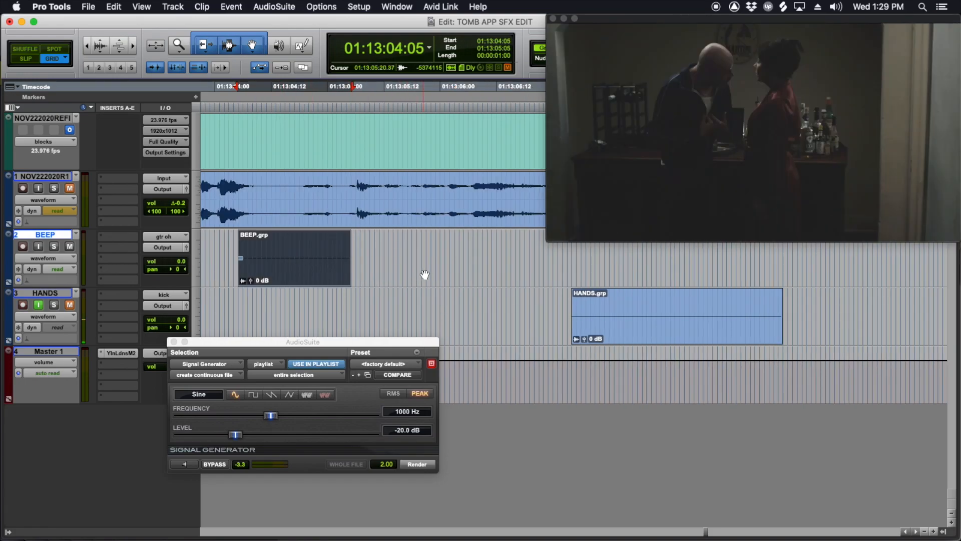
{"action": "key", "text": "super+d"}
{"action": "key", "text": "super+d"}
{"action": "left_click", "coordinate": [311, 267], "text": "shift"}
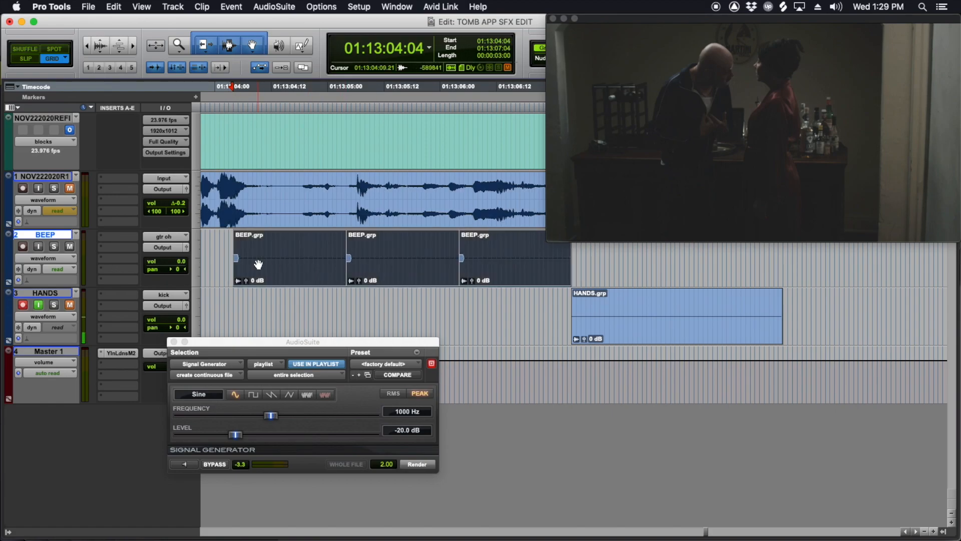
Step: Solo the BEEP track and play the beeps against the picture from 01:13:04:01
{"action": "left_click", "coordinate": [218, 246]}
{"action": "key", "text": "shift+s"}
{"action": "key", "text": "space"}
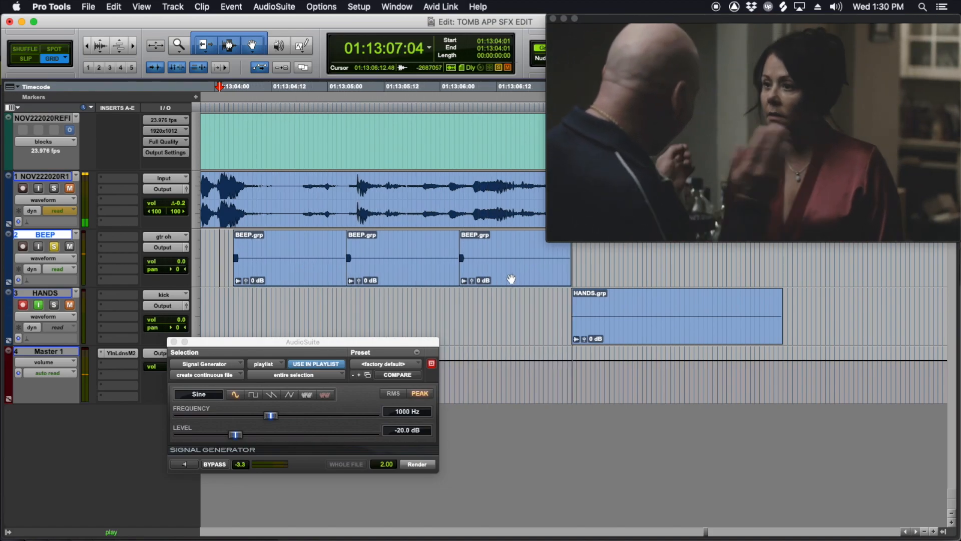
{"action": "key", "text": "space"}
Step: Add a memory location at the first clap, 01:13:07:11, and move the three beep groups so they end at it
{"action": "left_click_drag", "start_coordinate": [409, 239], "coordinate": [429, 243]}
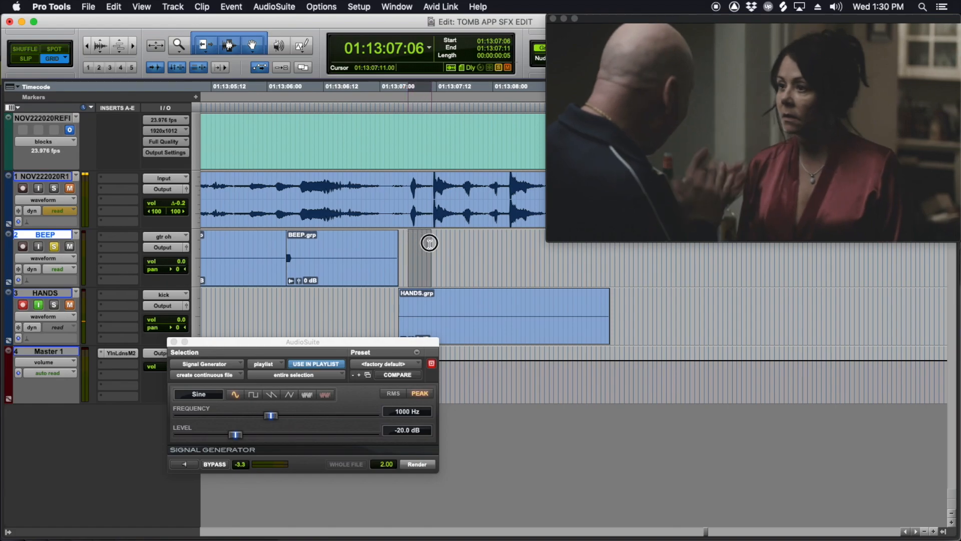
{"action": "left_click", "coordinate": [432, 243]}
{"action": "key", "text": "r"}
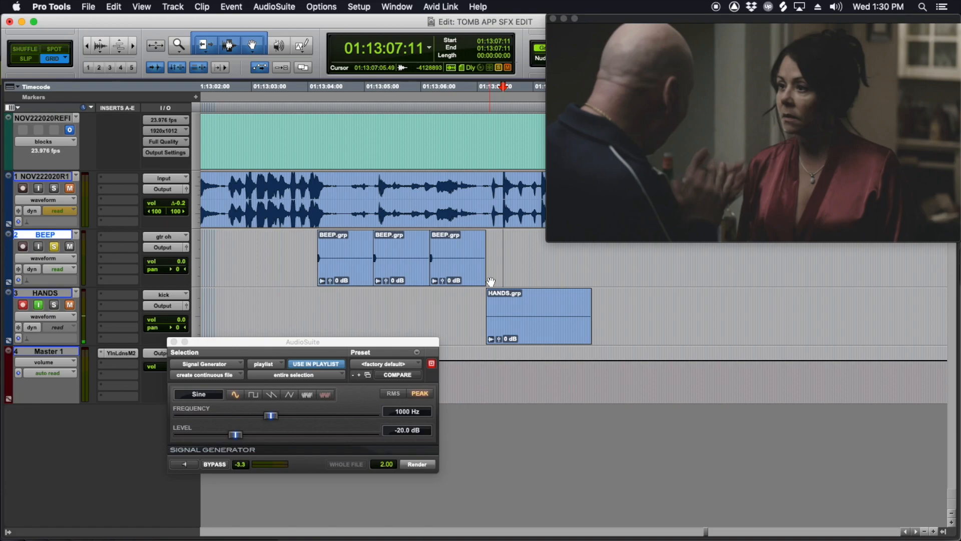
{"action": "key", "text": "KP_Enter"}
{"action": "key", "text": "Return"}
{"action": "mouse_move", "coordinate": [468, 289]}
{"action": "left_mouse_down"}
{"action": "mouse_move", "coordinate": [350, 274]}
{"action": "mouse_move", "coordinate": [369, 275]}
{"action": "left_mouse_up"}
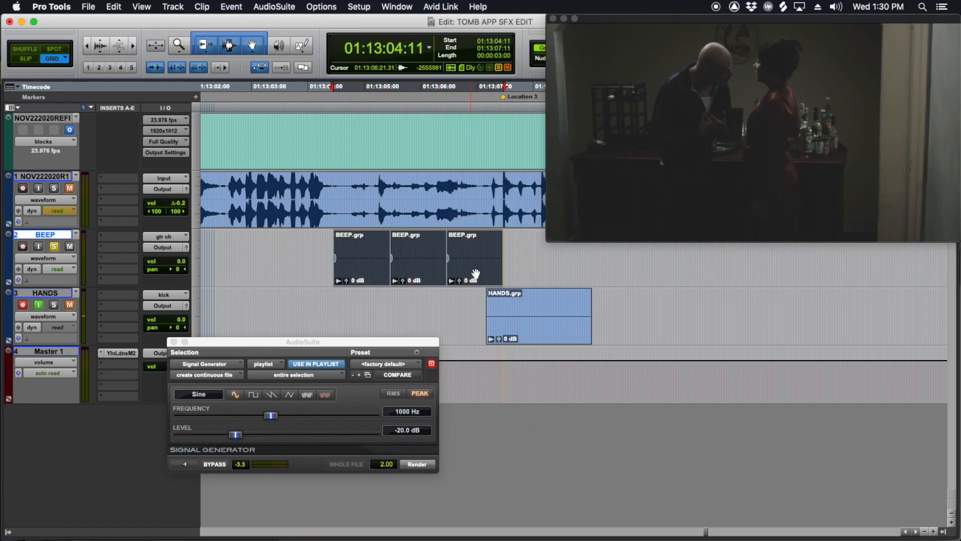
{"action": "scroll", "coordinate": [478, 274], "scroll_direction": "right", "scroll_amount": 3}
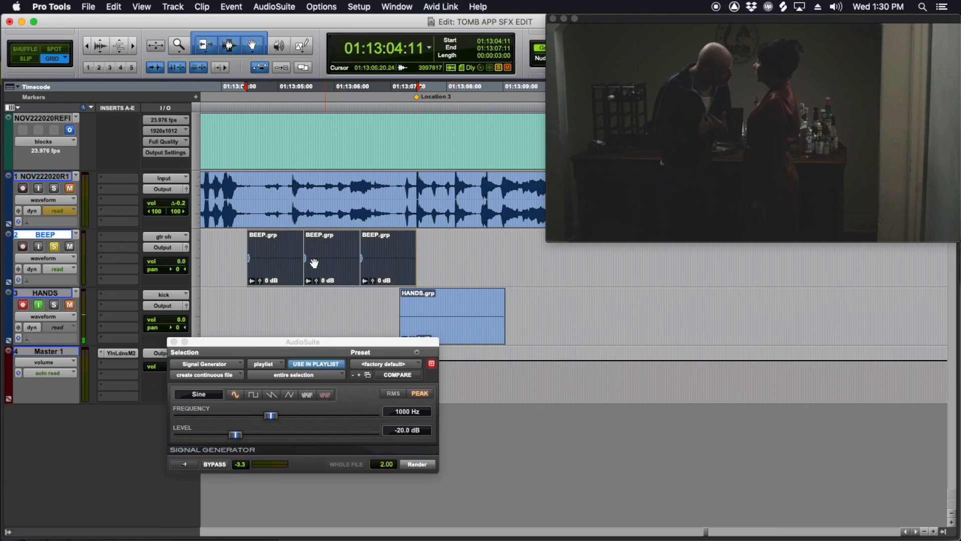
Step: Play from 01:13:04:08 and 01:13:07:05 to check the beep count-in against the first clap in the picture
{"action": "left_click", "coordinate": [241, 239]}
{"action": "key", "text": "space"}
{"action": "key", "text": "space"}
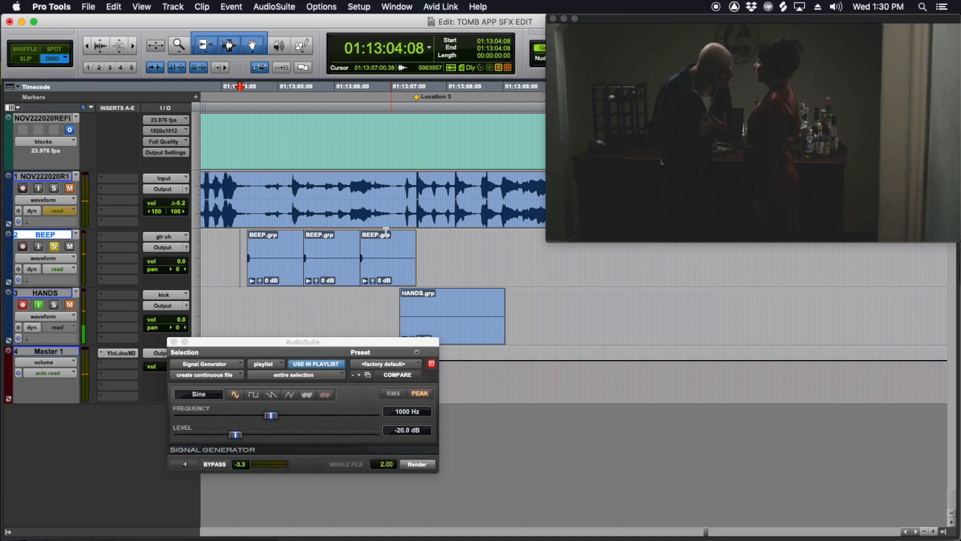
{"action": "key", "text": "space"}
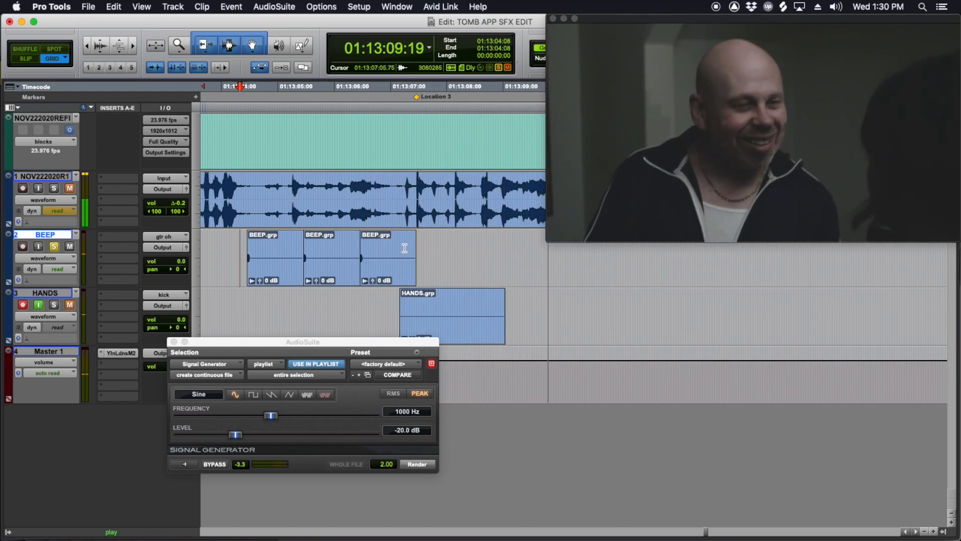
{"action": "key", "text": "space"}
{"action": "left_click", "coordinate": [402, 244]}
{"action": "key", "text": "space"}
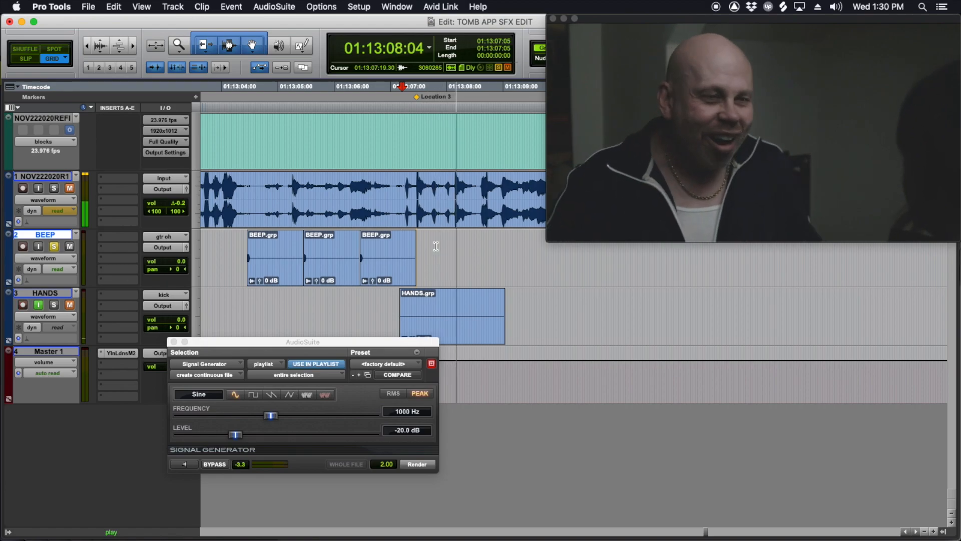
{"action": "key", "text": "space"}
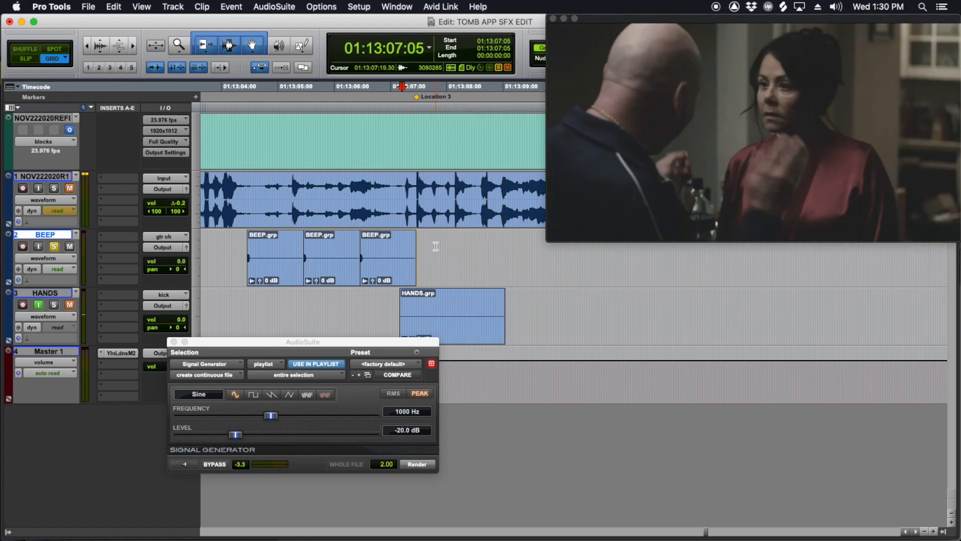
Step: Place the cursor at 01:13:06:16 on the HANDS track and set the transport's pre-roll to 00:00:03:00
{"action": "left_click", "coordinate": [268, 300]}
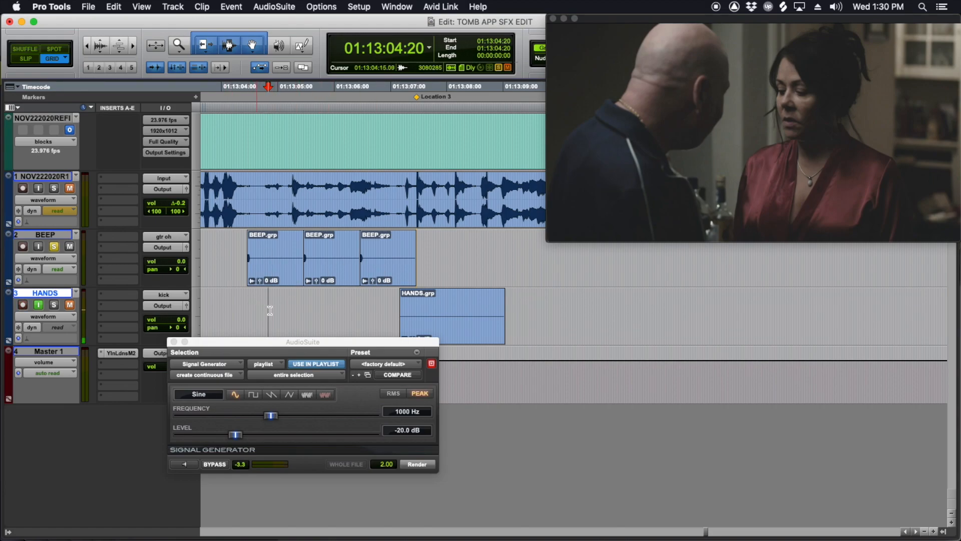
{"action": "left_click", "coordinate": [371, 303]}
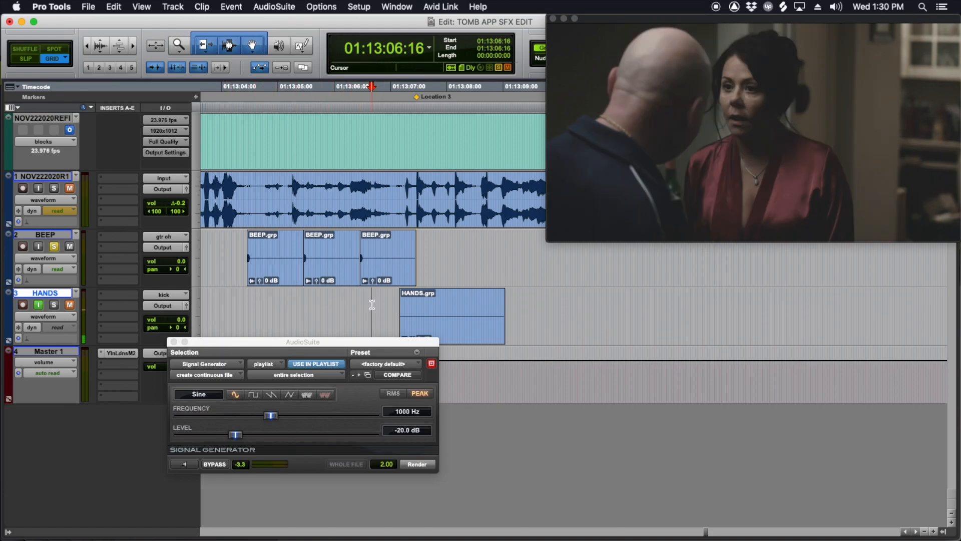
{"action": "key", "text": "super+KP_1"}
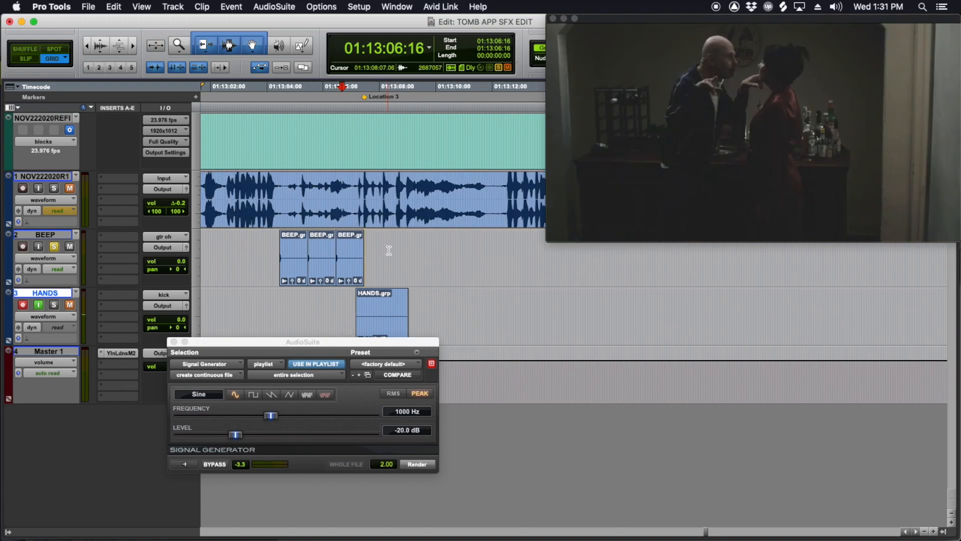
{"action": "key", "text": "super+KP_1"}
{"action": "left_click", "coordinate": [410, 219]}
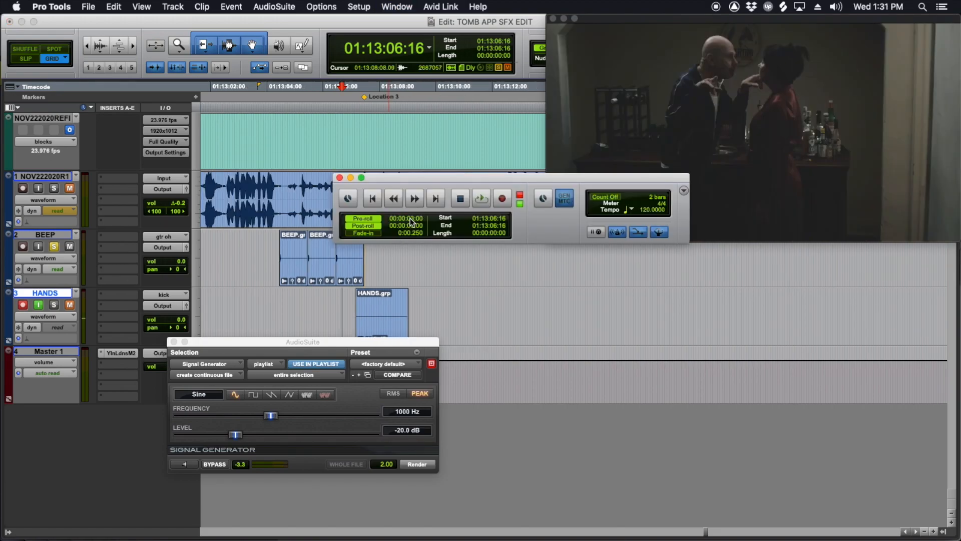
{"action": "left_click", "coordinate": [339, 178]}
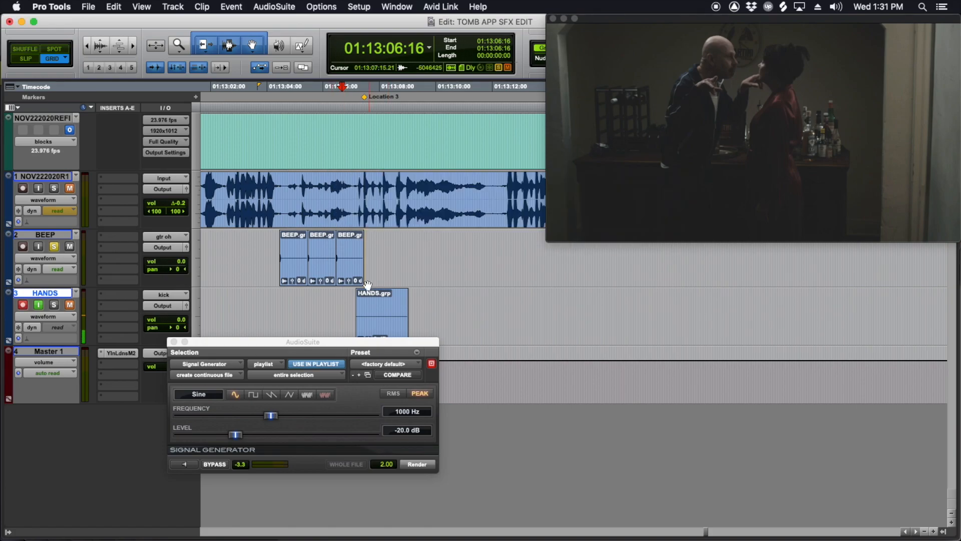
Step: Close the AudioSuite window and record the hand claps to picture on the HANDS track from 01:13:06:23
{"action": "left_click", "coordinate": [351, 303]}
{"action": "left_click_drag", "start_coordinate": [353, 345], "coordinate": [367, 399]}
{"action": "left_click", "coordinate": [189, 395]}
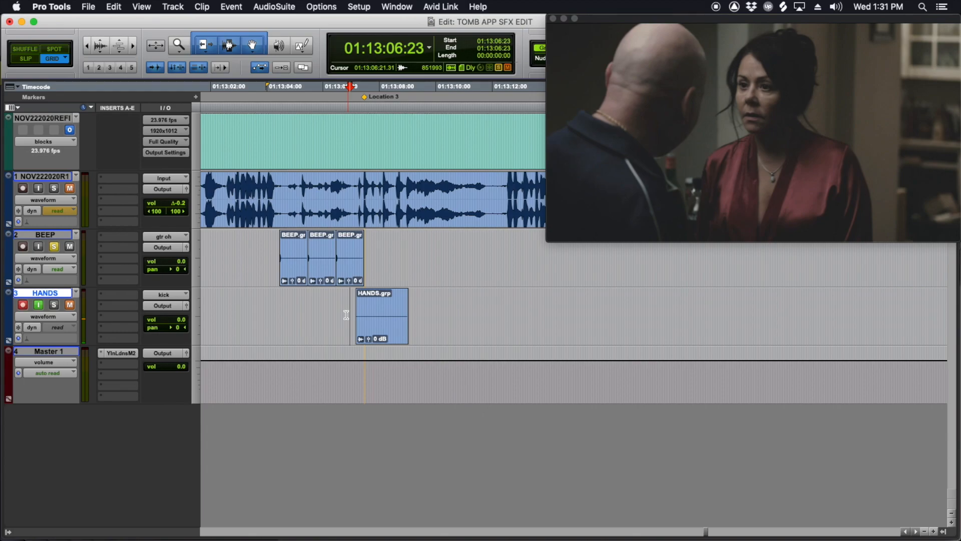
{"action": "key", "text": "space"}
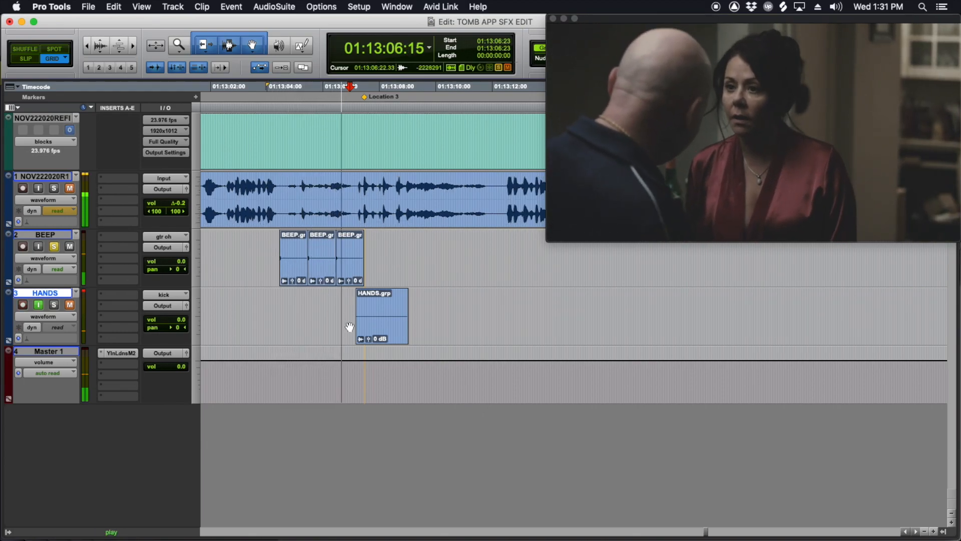
{"action": "key", "text": "super+space"}
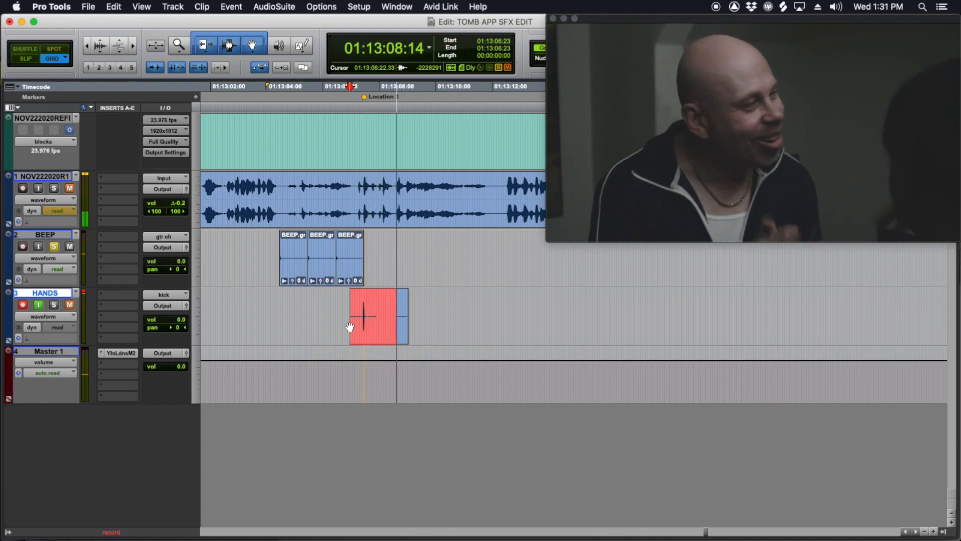
{"action": "key", "text": "space"}
Step: Solo HANDS instead of BEEP, turn off its input monitoring and play the recorded claps from 01:13:07:08
{"action": "left_click", "coordinate": [398, 306]}
{"action": "key", "text": "super+bracketright"}
{"action": "key", "text": "super+bracketright"}
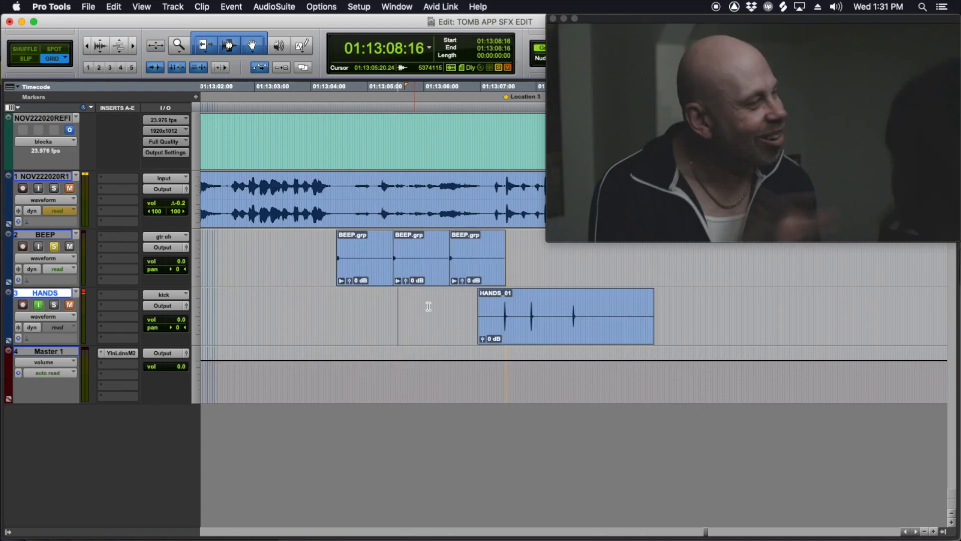
{"action": "left_click", "coordinate": [422, 307]}
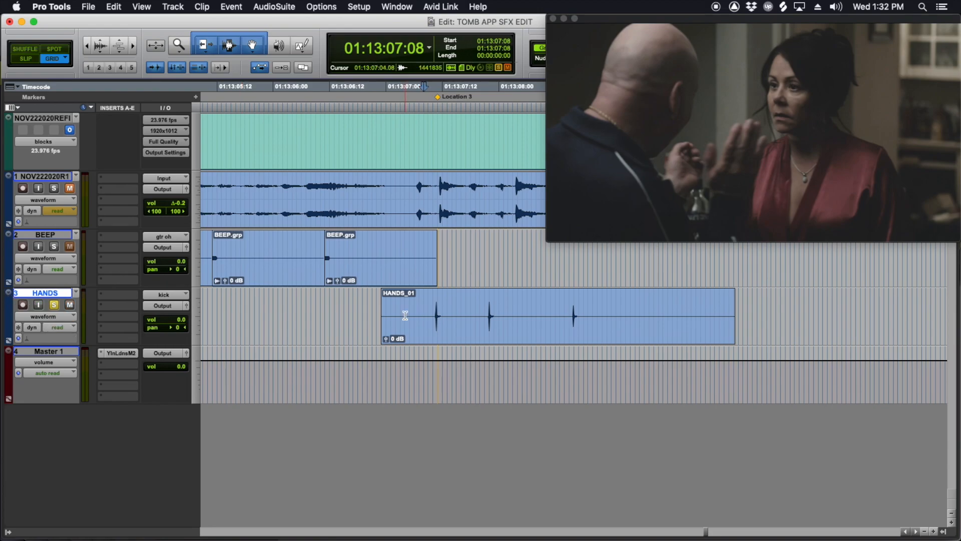
{"action": "key", "text": "super+shift+l"}
{"action": "key", "text": "space"}
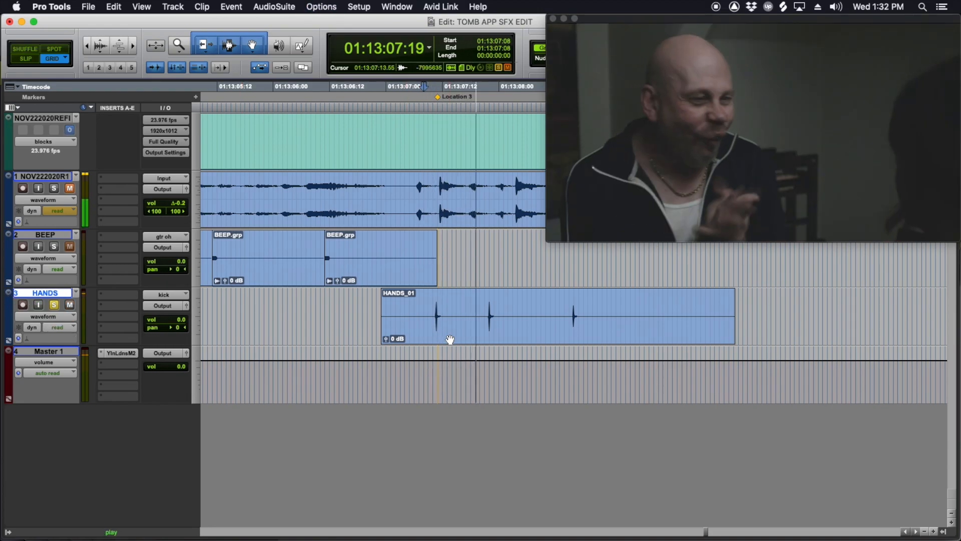
{"action": "key", "text": "space"}
Step: Step frame by frame around 01:13:07:11 to compare the first recorded clap with the hands in the picture
{"action": "key", "text": "super+bracketright"}
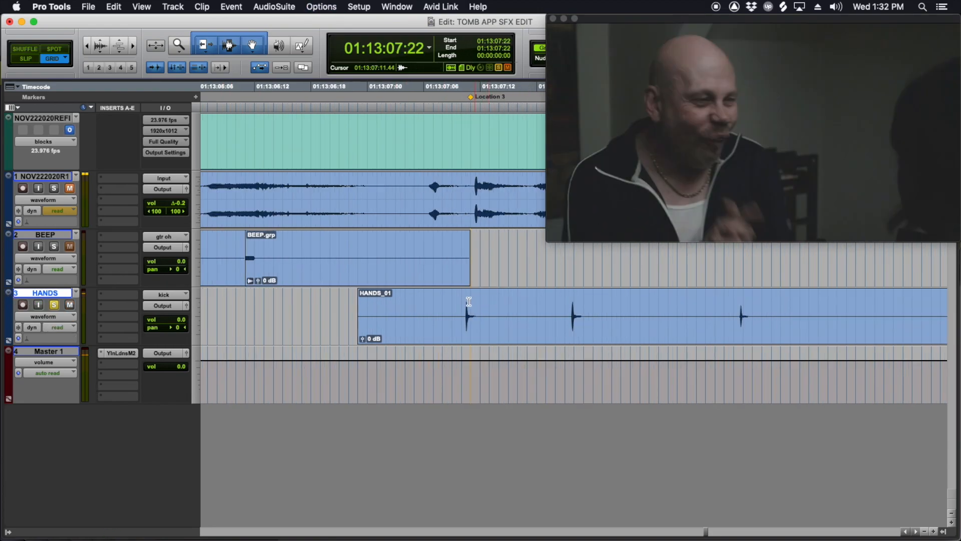
{"action": "scroll", "coordinate": [468, 300], "scroll_direction": "right", "scroll_amount": 3}
{"action": "left_click", "coordinate": [372, 303]}
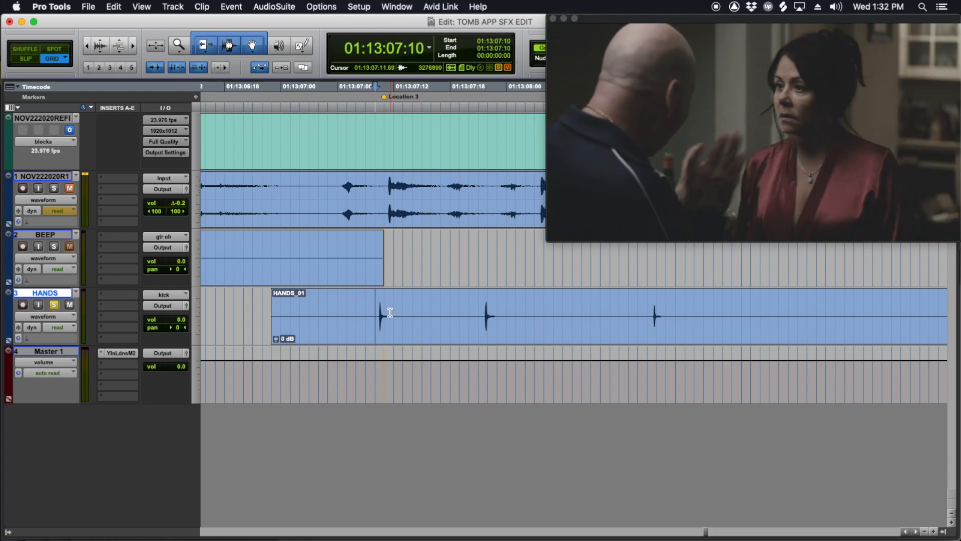
{"action": "key", "text": "plus"}
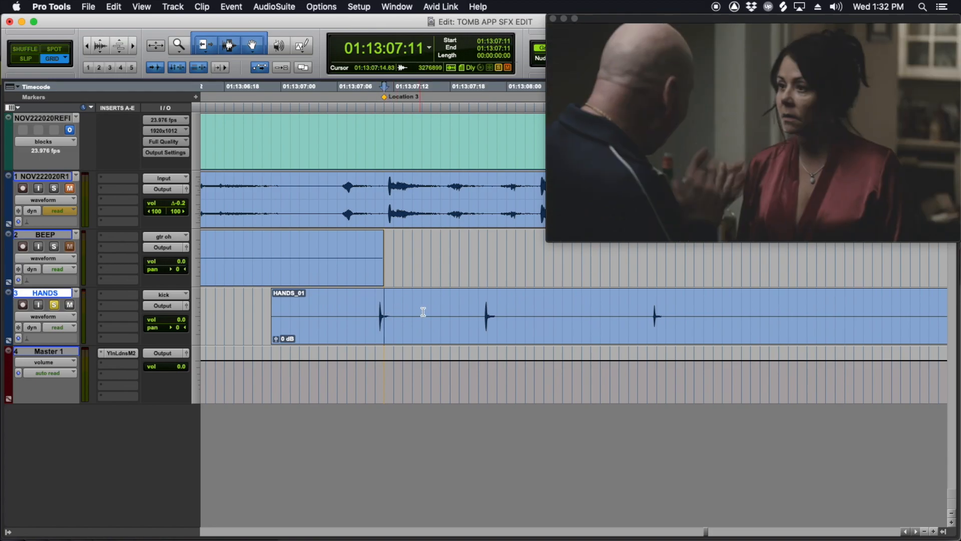
{"action": "key", "text": "minus"}
{"action": "key", "text": "plus"}
{"action": "key", "text": "minus"}
{"action": "key", "text": "plus"}
{"action": "key", "text": "plus"}
{"action": "key", "text": "minus"}
{"action": "key", "text": "minus"}
{"action": "key", "text": "plus"}
Step: Shift the HANDS_01 clip about one frame later so its first clap aligns with the guide track's clap
{"action": "left_click", "coordinate": [469, 345]}
{"action": "left_click_drag", "start_coordinate": [465, 343], "coordinate": [473, 338]}
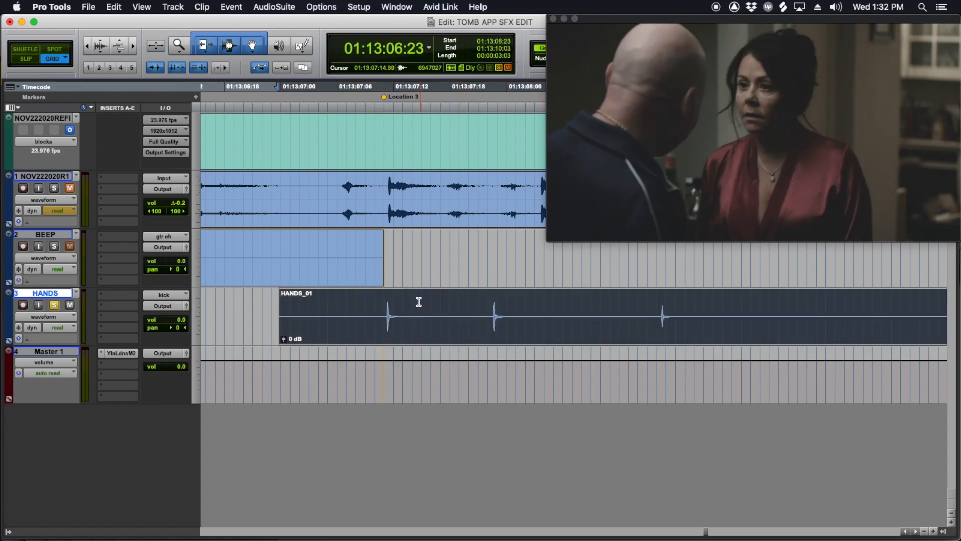
Step: Fine-tune the HANDS_01 clip slightly later so its first clap lines up with the guide track's clap
{"action": "left_click", "coordinate": [403, 300]}
{"action": "key", "text": "t"}
{"action": "scroll", "coordinate": [476, 266], "scroll_direction": "right", "scroll_amount": 4}
{"action": "key", "text": "super+alt+bracketright"}
{"action": "key", "text": "super+alt+bracketright"}
{"action": "key", "text": "super+alt+bracketleft"}
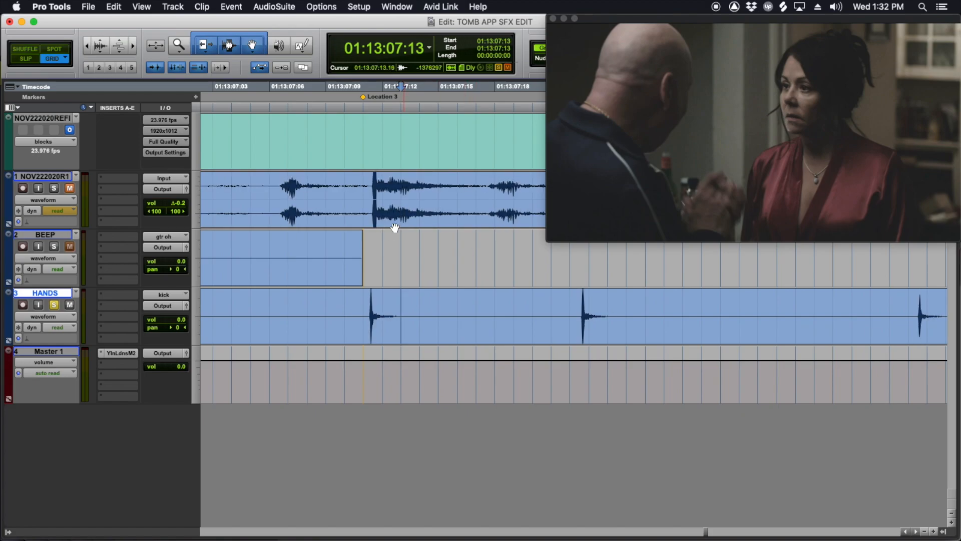
{"action": "key", "text": "t"}
{"action": "scroll", "coordinate": [501, 320], "scroll_direction": "right", "scroll_amount": 3}
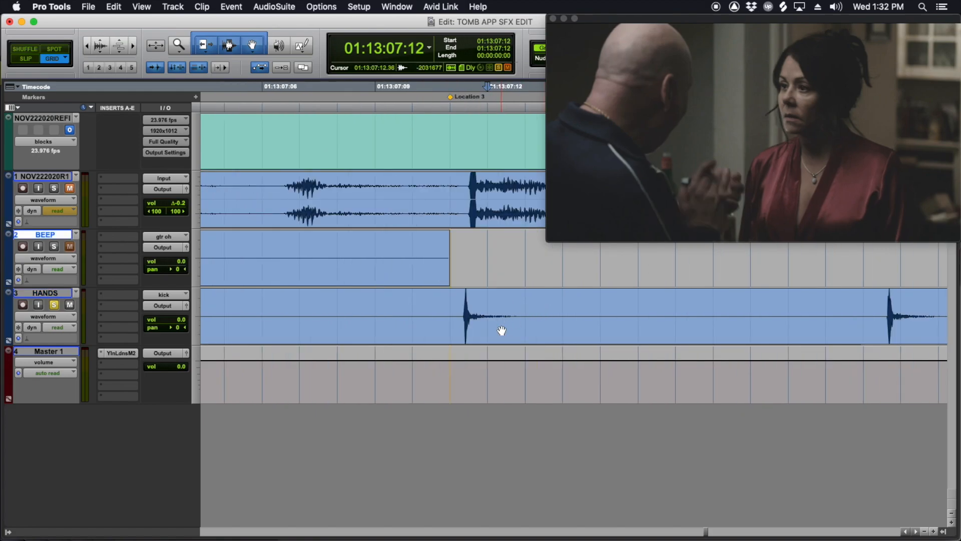
{"action": "left_click", "coordinate": [498, 335]}
{"action": "left_click", "coordinate": [502, 328]}
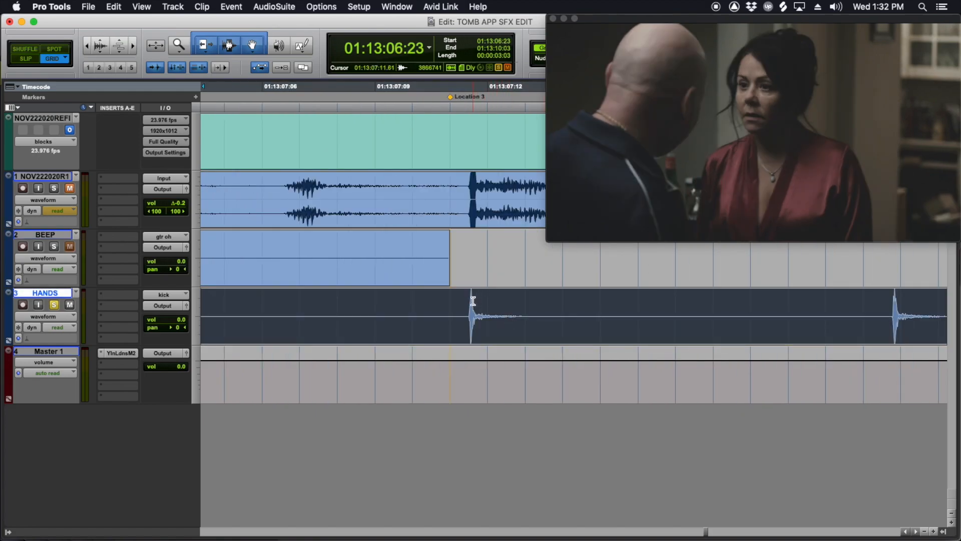
Step: Find where the hands meet in the picture around 01:13:07:22 and split the HANDS clip just before its second clap
{"action": "scroll", "coordinate": [499, 303], "scroll_direction": "right", "scroll_amount": 5}
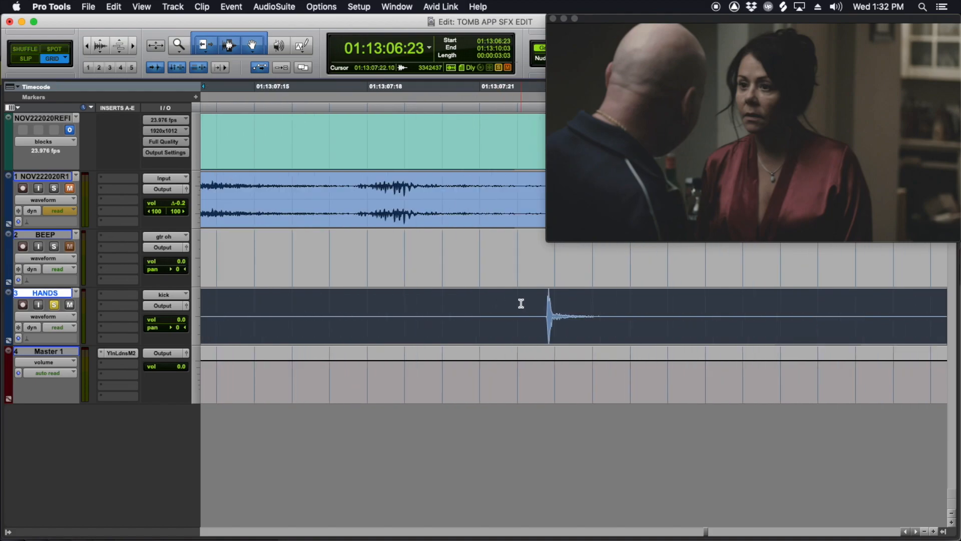
{"action": "left_click", "coordinate": [521, 303]}
{"action": "scroll", "coordinate": [529, 303], "scroll_direction": "right", "scroll_amount": 3}
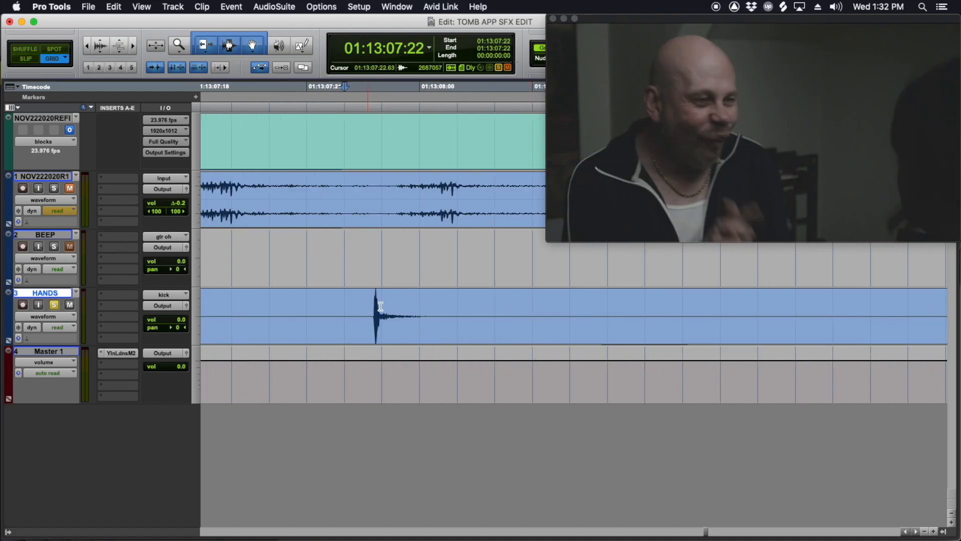
{"action": "key", "text": "r"}
{"action": "scroll", "coordinate": [436, 314], "scroll_direction": "right", "scroll_amount": 4}
{"action": "left_click", "coordinate": [290, 303]}
{"action": "mouse_move", "coordinate": [290, 302]}
{"action": "left_mouse_down"}
{"action": "mouse_move", "coordinate": [303, 306]}
{"action": "mouse_move", "coordinate": [219, 299]}
{"action": "mouse_move", "coordinate": [280, 303]}
{"action": "left_mouse_up"}
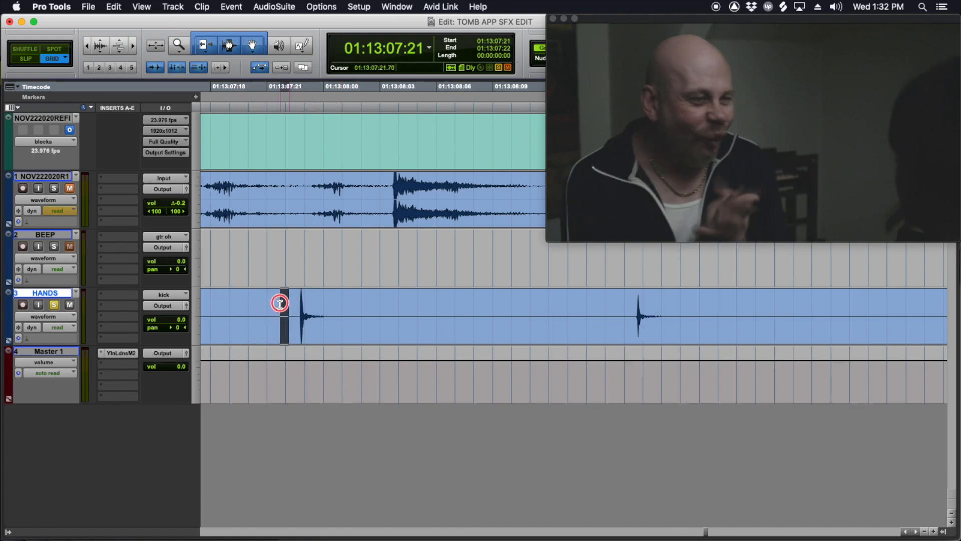
{"action": "left_click", "coordinate": [292, 305]}
{"action": "key", "text": "b"}
Step: Shift the split-off second clap about one frame earlier, checking it frame by frame against the hands in the picture
{"action": "left_click_drag", "start_coordinate": [340, 335], "coordinate": [326, 319]}
{"action": "mouse_move", "coordinate": [286, 252]}
{"action": "left_mouse_down"}
{"action": "mouse_move", "coordinate": [307, 254]}
{"action": "mouse_move", "coordinate": [248, 249]}
{"action": "mouse_move", "coordinate": [277, 253]}
{"action": "left_mouse_up"}
{"action": "left_click_drag", "start_coordinate": [323, 324], "coordinate": [315, 315]}
{"action": "left_click", "coordinate": [268, 242]}
{"action": "mouse_move", "coordinate": [282, 246]}
{"action": "left_mouse_down"}
{"action": "mouse_move", "coordinate": [238, 242]}
{"action": "mouse_move", "coordinate": [267, 248]}
{"action": "left_mouse_up"}
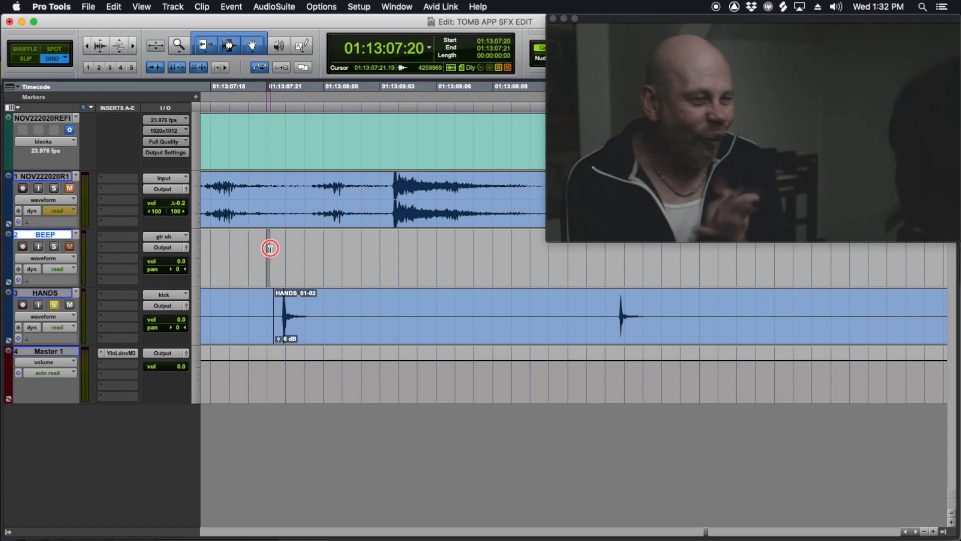
Step: Split the HANDS clip before its third clap and move that part to start at 01:13:08:16, matching the guide track
{"action": "left_click", "coordinate": [320, 330]}
{"action": "scroll", "coordinate": [433, 324], "scroll_direction": "right", "scroll_amount": 5}
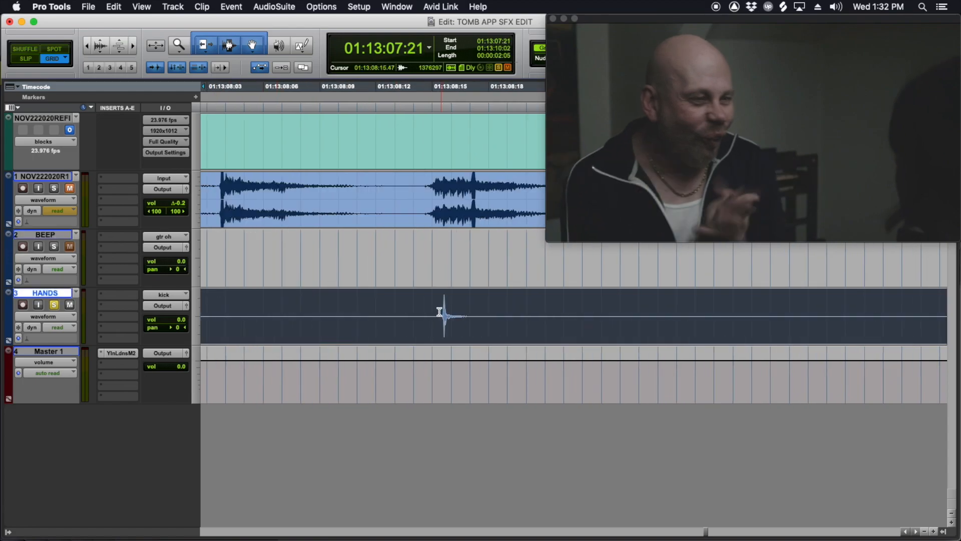
{"action": "left_click", "coordinate": [436, 305]}
{"action": "left_click_drag", "start_coordinate": [476, 328], "coordinate": [507, 316]}
Step: Play the re-synced claps on the HANDS track from 01:13:06:14 to check them against the picture
{"action": "key", "text": "r"}
{"action": "key", "text": "r"}
{"action": "key", "text": "r"}
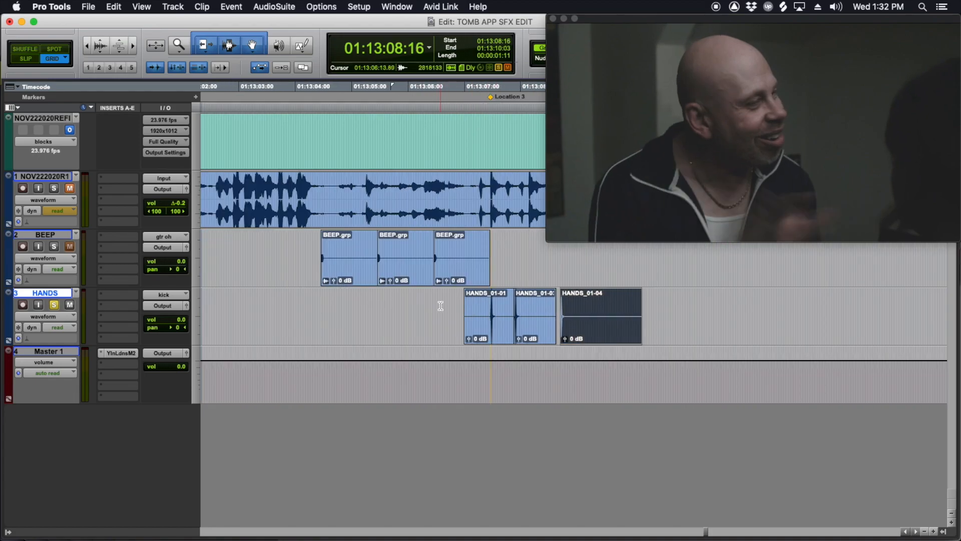
{"action": "left_click", "coordinate": [441, 305]}
{"action": "key", "text": "space"}
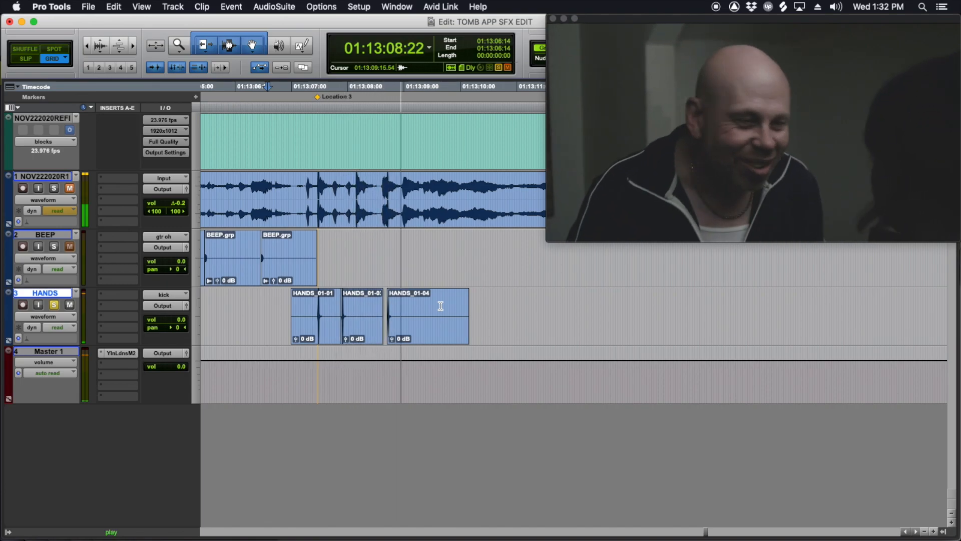
{"action": "key", "text": "space"}
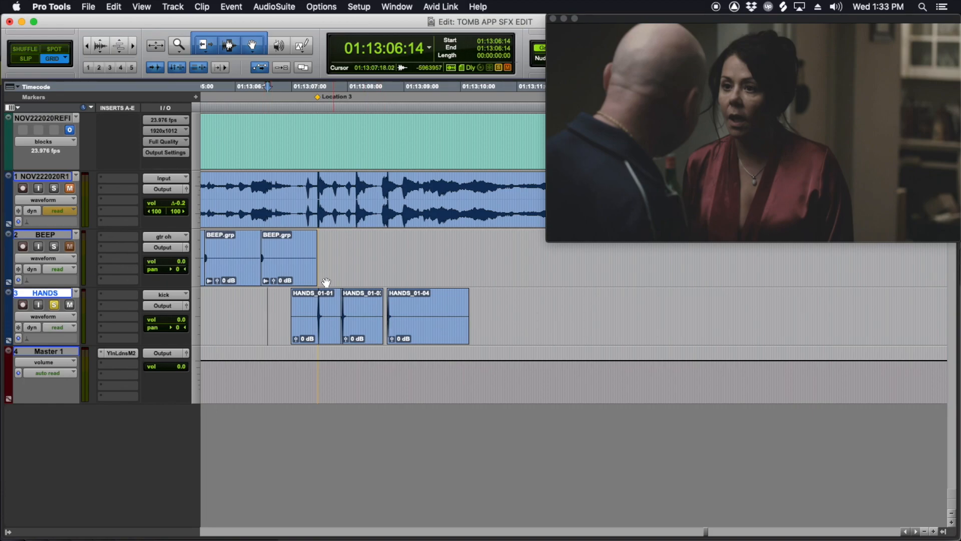
Step: Fade out the tail of each of the three HANDS clips, starting shortly after each clap
{"action": "left_click", "coordinate": [330, 304]}
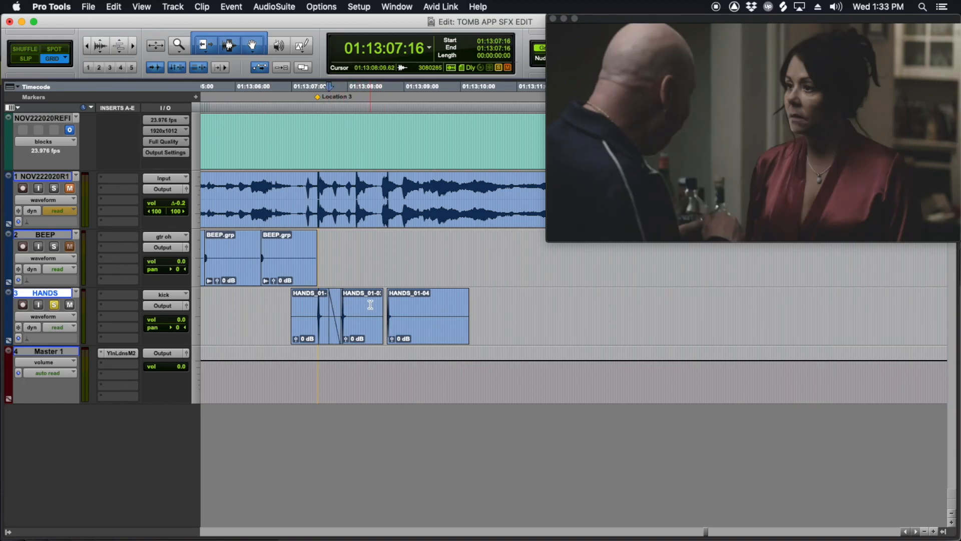
{"action": "left_click", "coordinate": [370, 305]}
{"action": "key", "text": "g"}
{"action": "left_click", "coordinate": [416, 302]}
Step: Trim the first HANDS clip to start at 01:13:07:09 and add short fade-ins before the clap in all three clips
{"action": "left_click", "coordinate": [311, 304]}
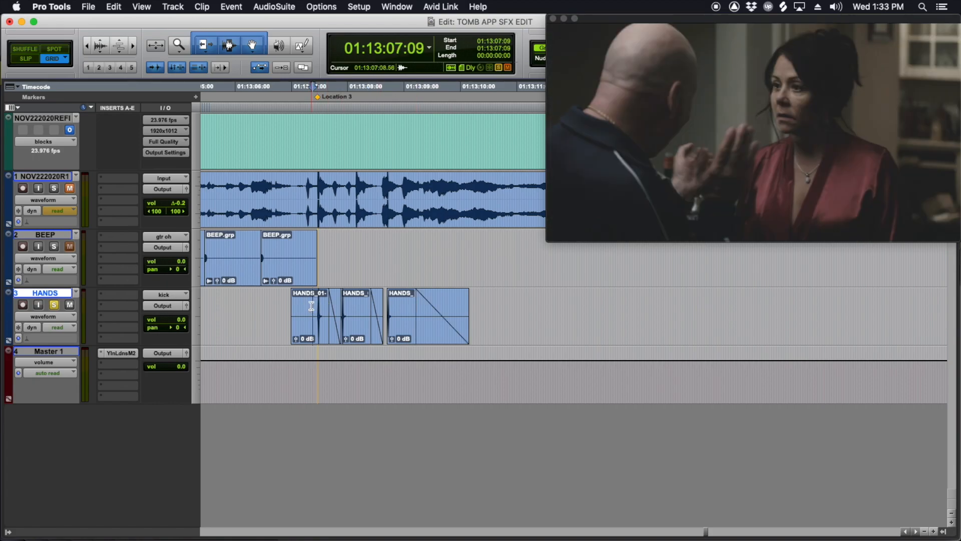
{"action": "key", "text": "a"}
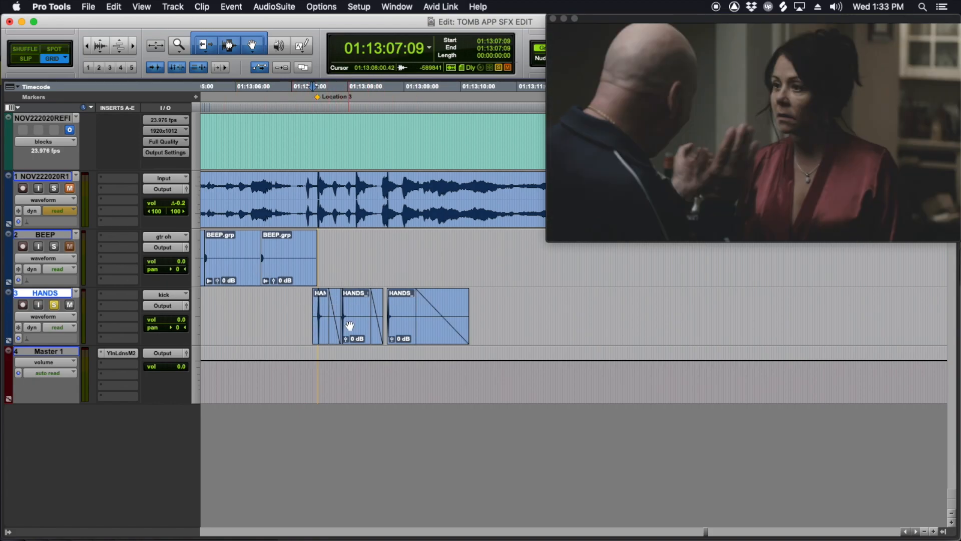
{"action": "key", "text": "t"}
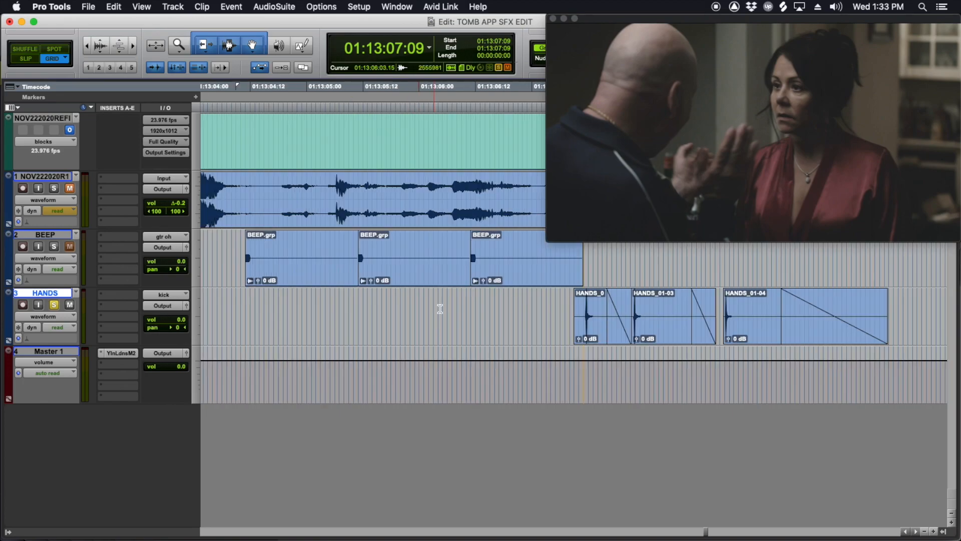
{"action": "scroll", "coordinate": [460, 322], "scroll_direction": "right", "scroll_amount": 3}
{"action": "left_click_drag", "start_coordinate": [406, 293], "coordinate": [412, 295]}
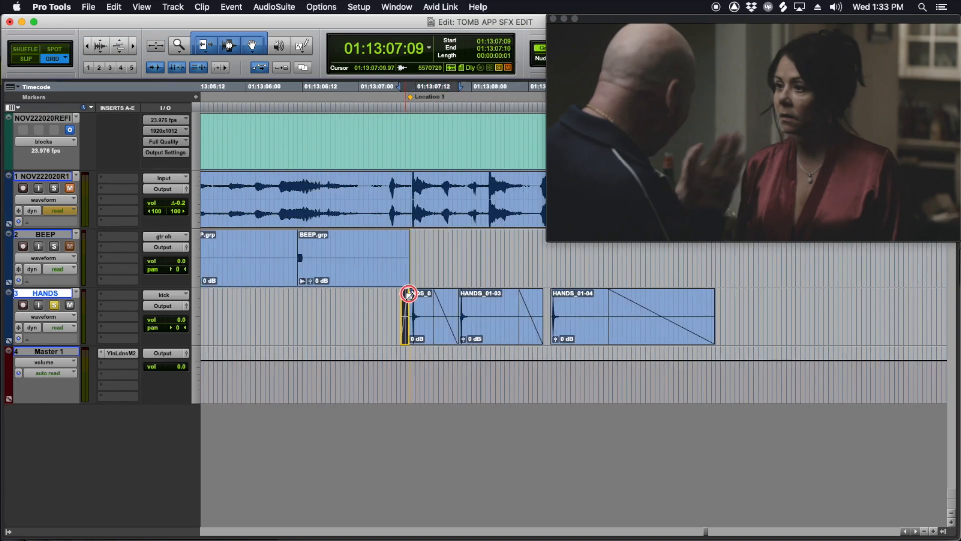
{"action": "left_click", "coordinate": [460, 295]}
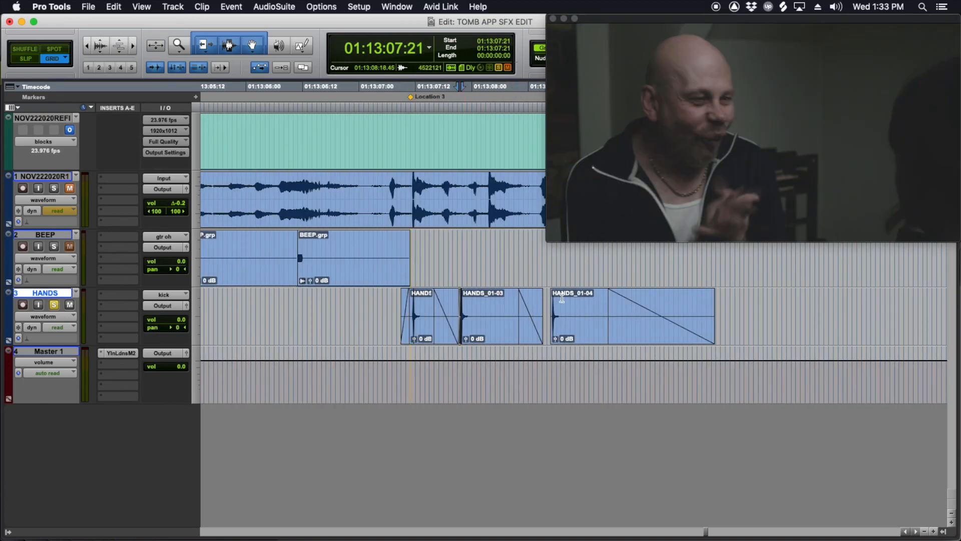
{"action": "left_click", "coordinate": [550, 296]}
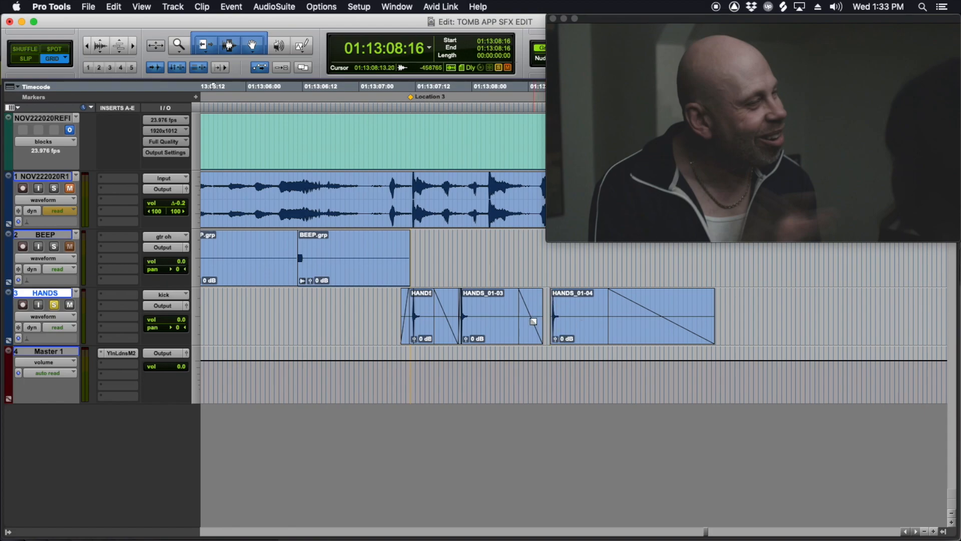
Step: Play the trimmed and faded HANDS clips from 01:13:06:11 to check the finished clap edit
{"action": "scroll", "coordinate": [437, 359], "scroll_direction": "right", "scroll_amount": 4}
{"action": "key", "text": "r"}
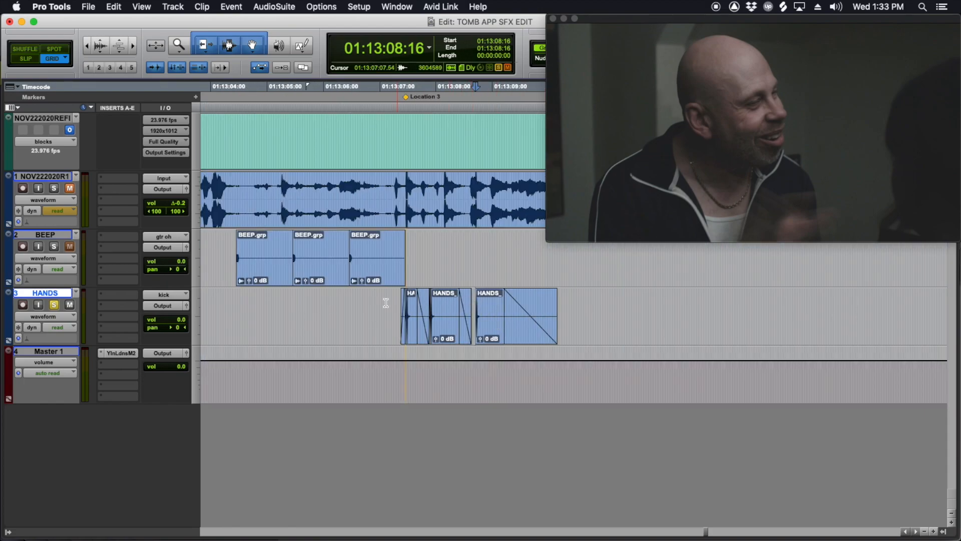
{"action": "left_click", "coordinate": [350, 300]}
{"action": "key", "text": "space"}
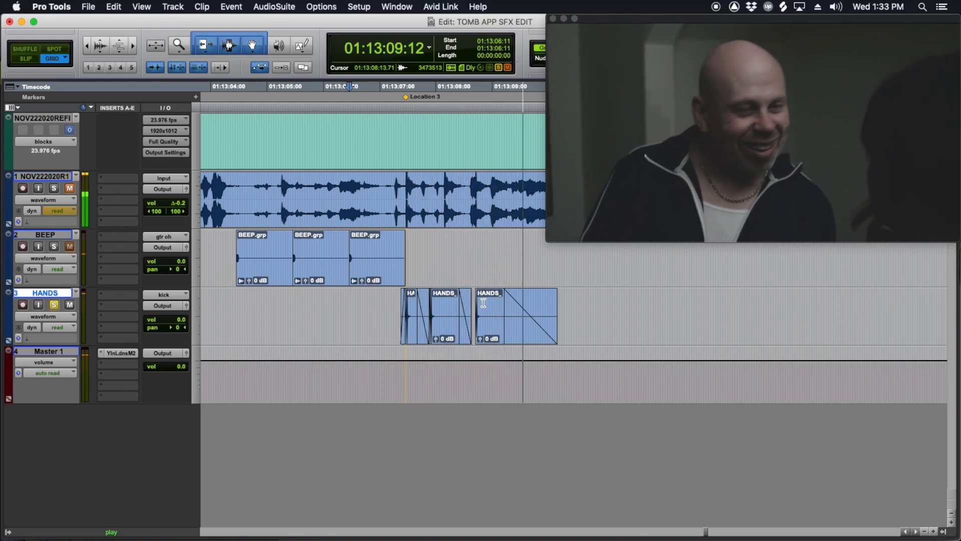
{"action": "key", "text": "space"}
{"action": "left_click", "coordinate": [380, 312]}
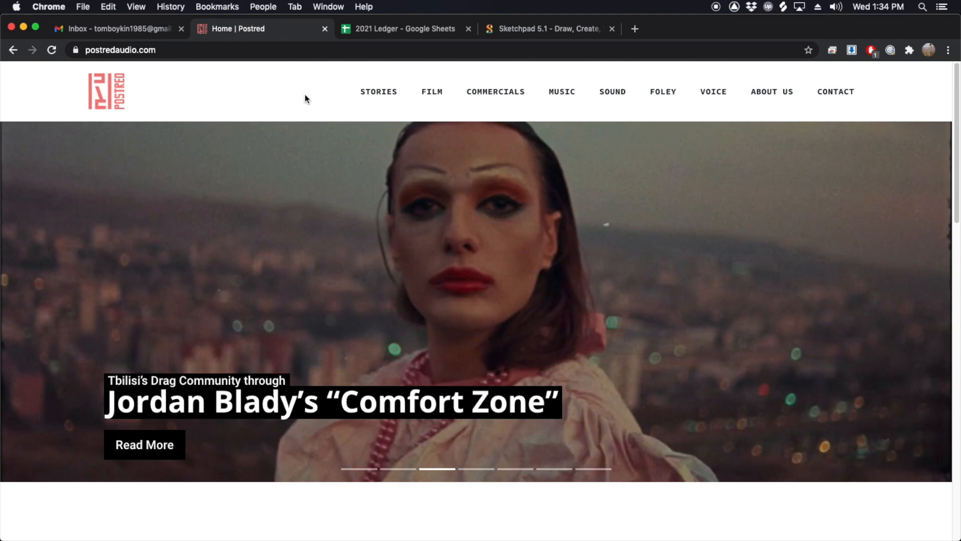
Step: Switch from the browser to Pro Tools and survey the edited Feet and Prop clips across the full Foley session's timeline
{"action": "key", "text": "super+Tab"}
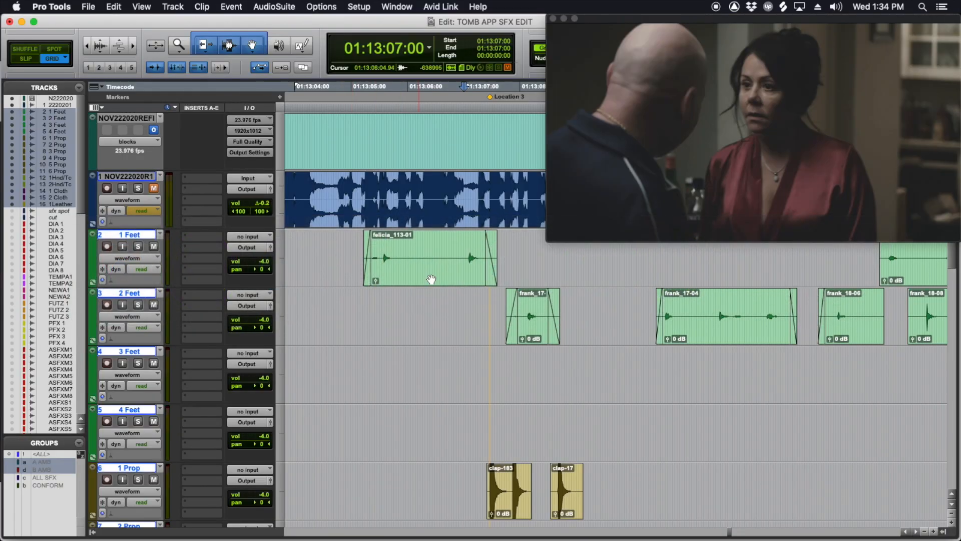
{"action": "scroll", "coordinate": [542, 315], "scroll_direction": "down", "scroll_amount": 3}
{"action": "scroll", "coordinate": [543, 315], "scroll_direction": "up", "scroll_amount": 2}
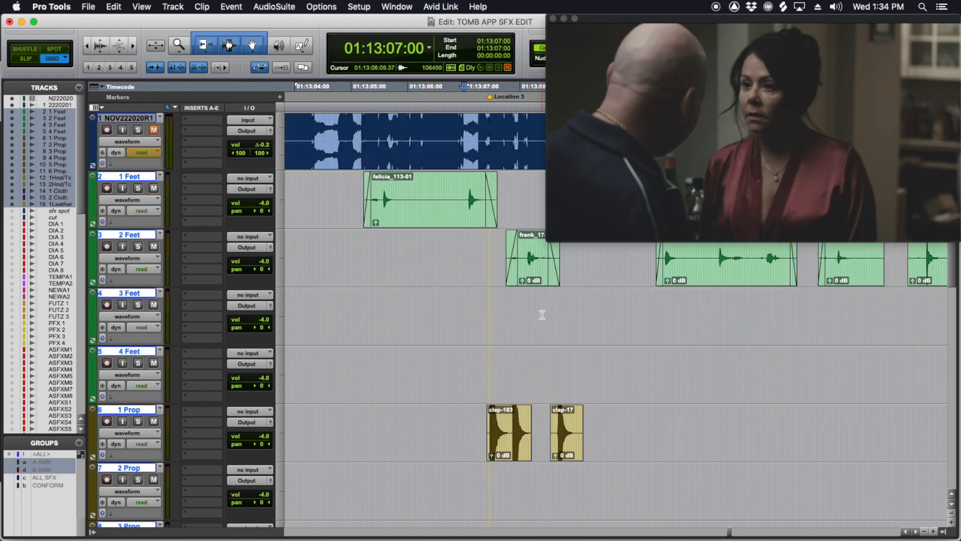
{"action": "scroll", "coordinate": [542, 315], "scroll_direction": "right", "scroll_amount": 2}
{"action": "key", "text": "r"}
{"action": "scroll", "coordinate": [537, 340], "scroll_direction": "left", "scroll_amount": 4}
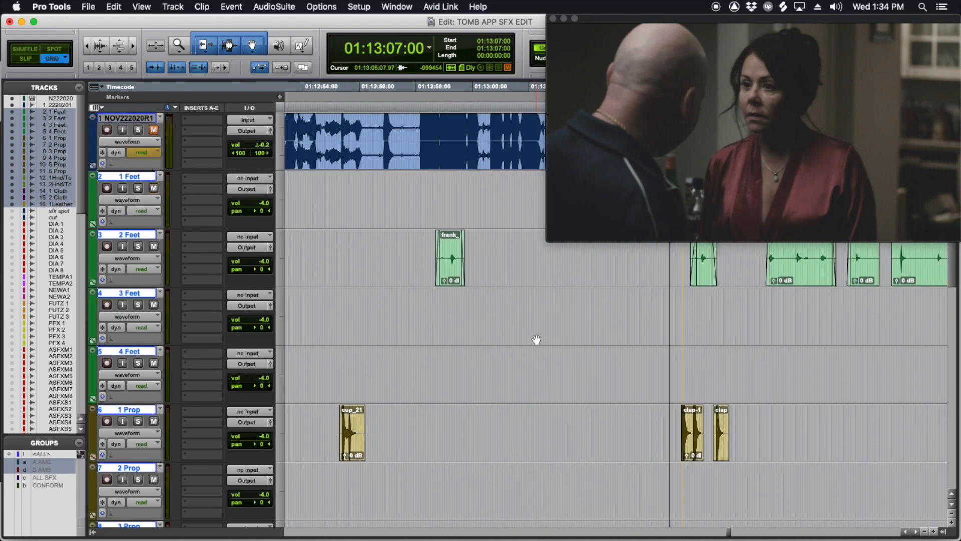
{"action": "key", "text": "r"}
{"action": "key", "text": "r"}
{"action": "key", "text": "r"}
{"action": "scroll", "coordinate": [523, 276], "scroll_direction": "left", "scroll_amount": 5}
{"action": "left_click_drag", "start_coordinate": [715, 532], "coordinate": [608, 530]}
{"action": "key", "text": "r"}
{"action": "key", "text": "r"}
{"action": "key", "text": "r"}
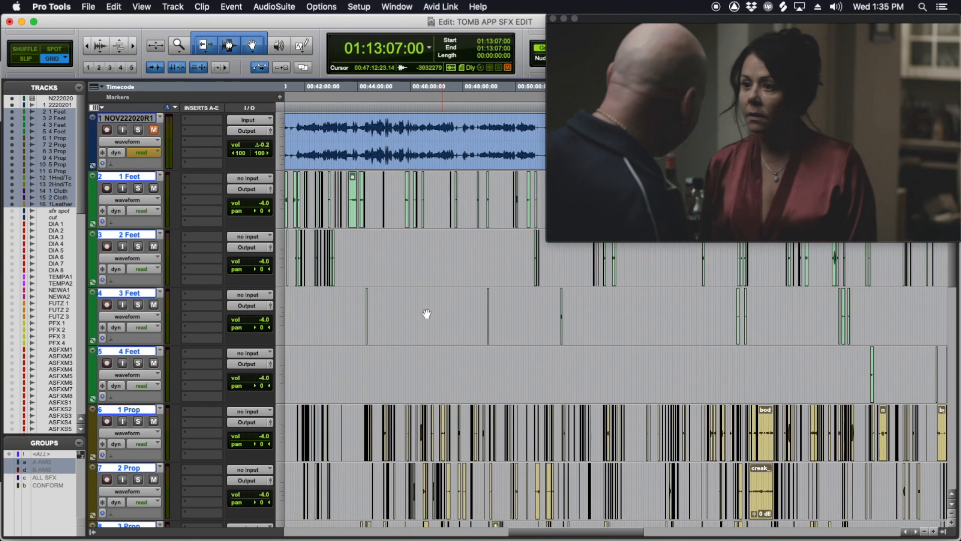
Step: Examine the Foley track layout around 00:35:49:15, from the Feet and Prop tracks down through Hand/Tochs, Cloth and Leather
{"action": "scroll", "coordinate": [440, 322], "scroll_direction": "left", "scroll_amount": 5}
{"action": "left_click", "coordinate": [314, 307]}
{"action": "scroll", "coordinate": [315, 306], "scroll_direction": "left", "scroll_amount": 5}
{"action": "scroll", "coordinate": [369, 304], "scroll_direction": "up", "scroll_amount": 2}
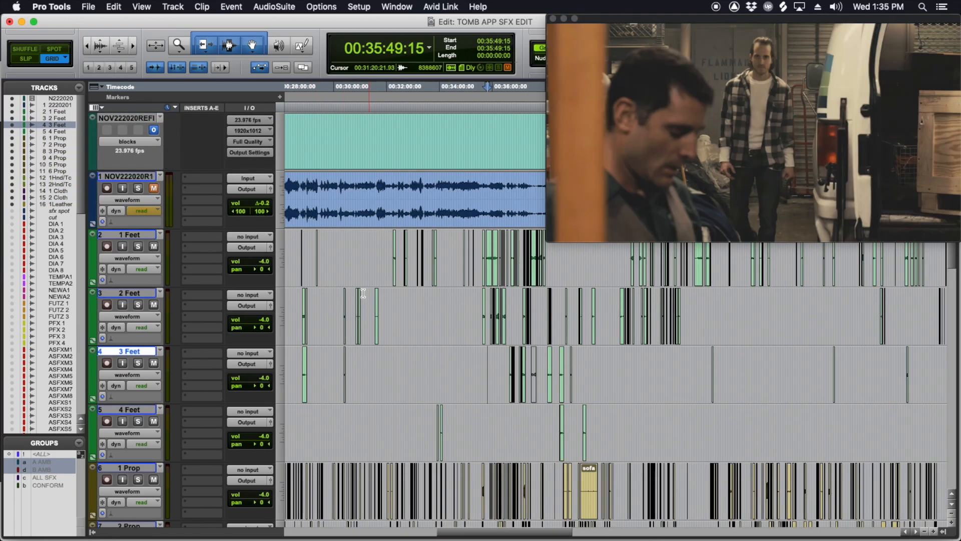
{"action": "scroll", "coordinate": [248, 341], "scroll_direction": "down", "scroll_amount": 8}
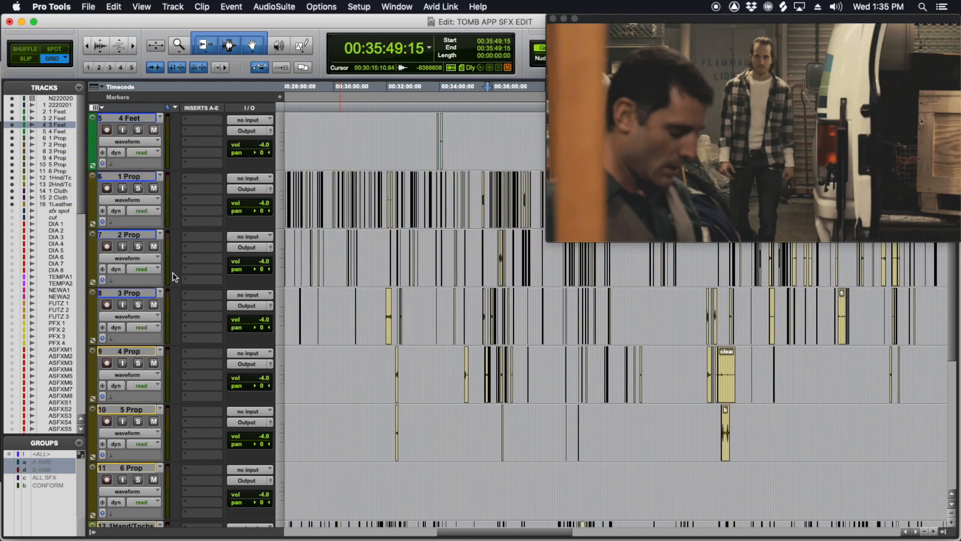
{"action": "scroll", "coordinate": [348, 371], "scroll_direction": "down", "scroll_amount": 2}
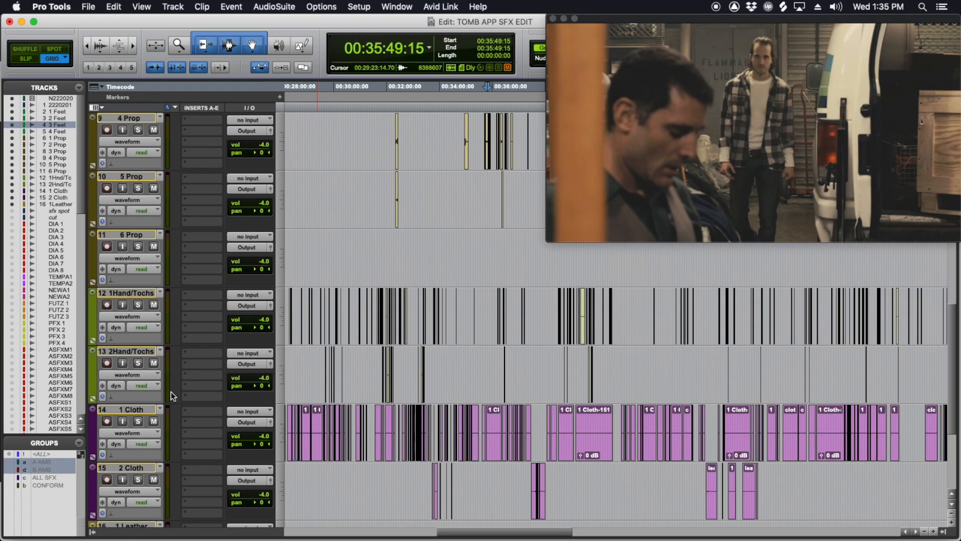
{"action": "scroll", "coordinate": [393, 448], "scroll_direction": "down", "scroll_amount": 3}
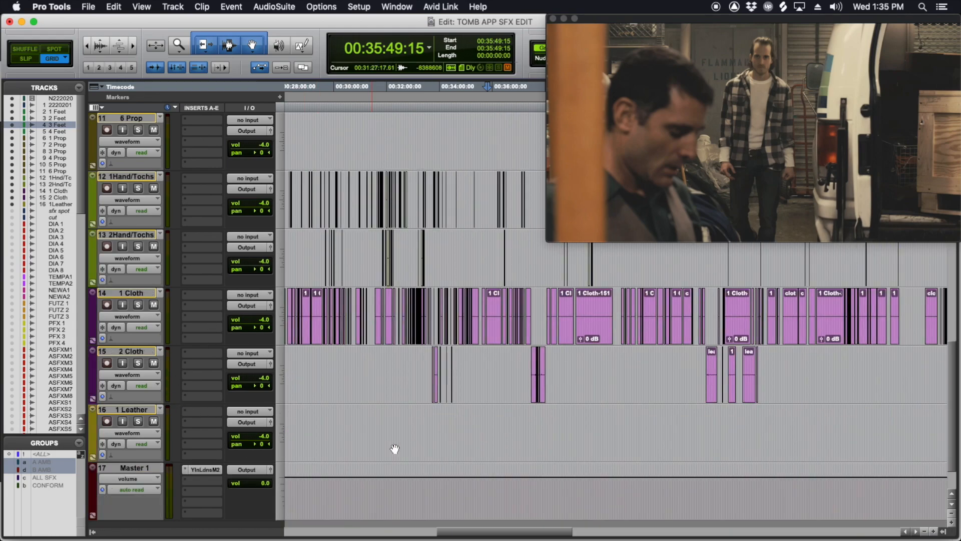
{"action": "scroll", "coordinate": [350, 339], "scroll_direction": "up", "scroll_amount": 1}
{"action": "scroll", "coordinate": [351, 360], "scroll_direction": "down", "scroll_amount": 2}
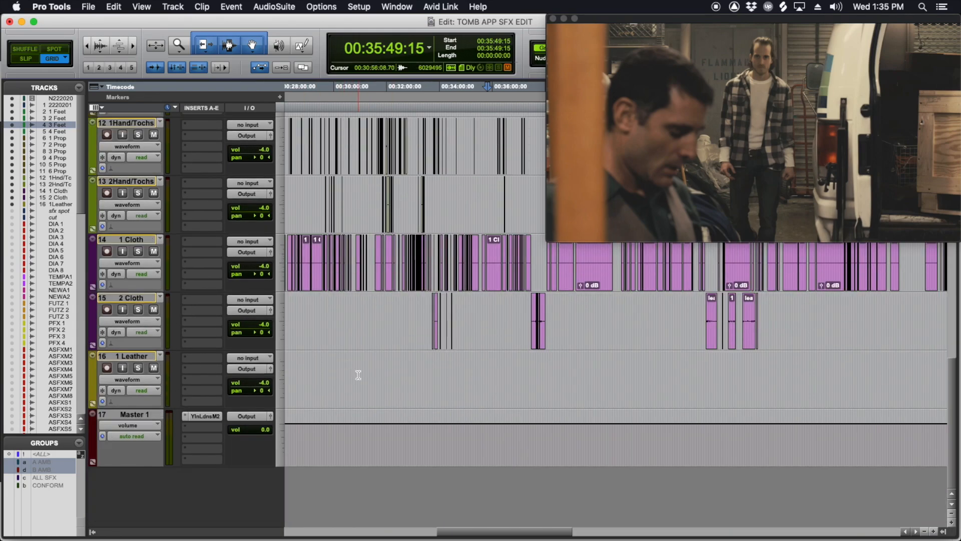
Step: Locate the clips on the 1 Leather track and view them closely around 00:16:58:23
{"action": "key", "text": "r"}
{"action": "key", "text": "r"}
{"action": "left_click", "coordinate": [397, 359]}
{"action": "key", "text": "t"}
{"action": "key", "text": "t"}
{"action": "key", "text": "t"}
{"action": "key", "text": "t"}
{"action": "key", "text": "t"}
{"action": "key", "text": "t"}
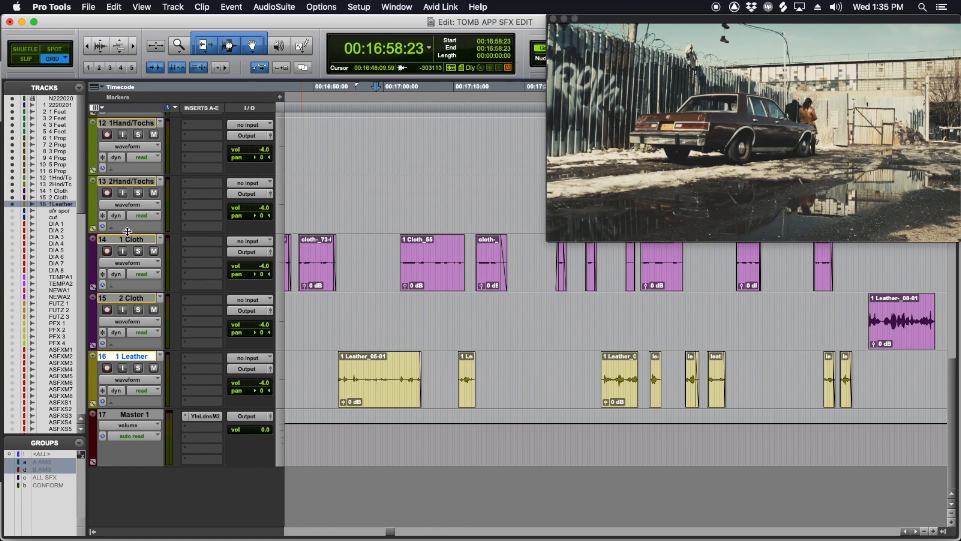
Step: Make the hidden tracks from DIA 1 through PFX 4 inactive
{"action": "right_click", "coordinate": [58, 254]}
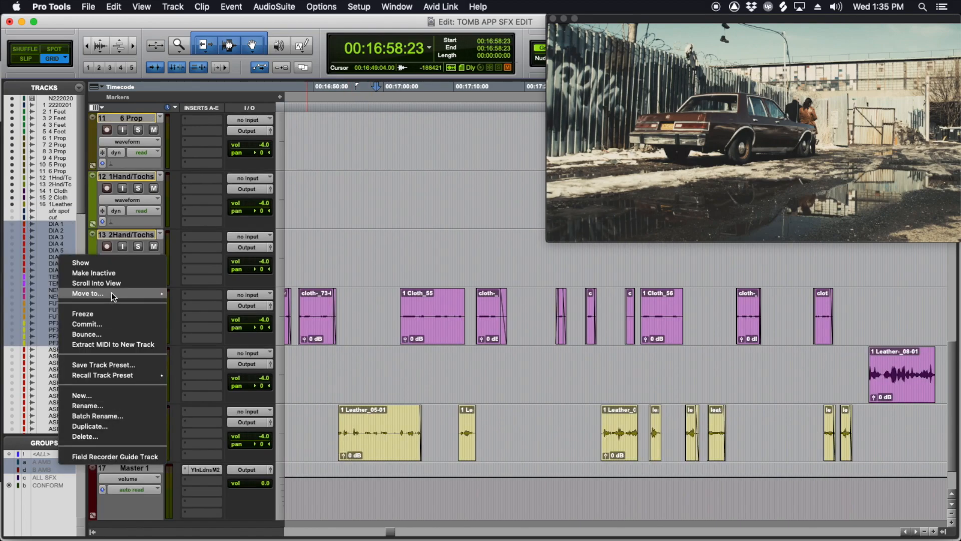
{"action": "left_click", "coordinate": [100, 274]}
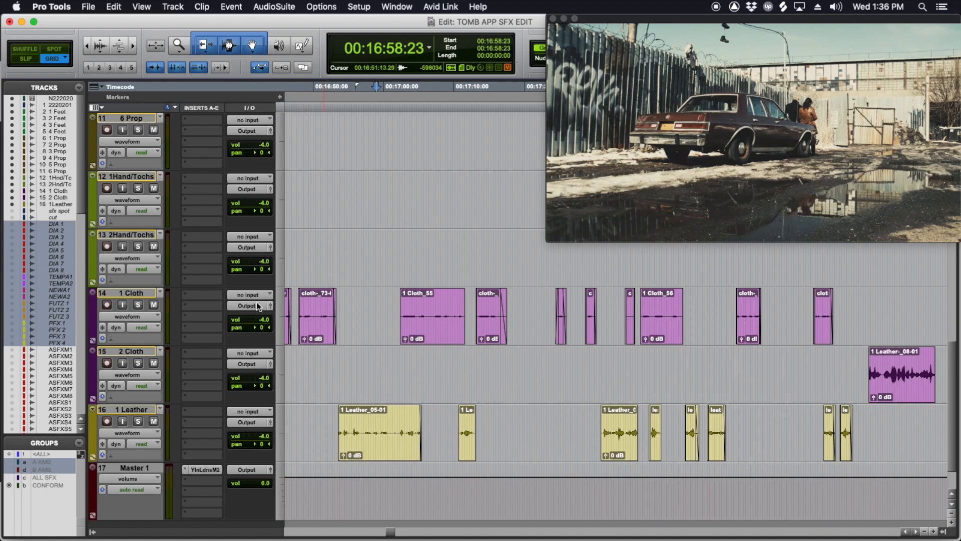
Step: Reduce the track heights and survey the Feet, Prop, Hand/Tochs and Cloth clips back toward the session's opening minutes
{"action": "left_click", "coordinate": [412, 252]}
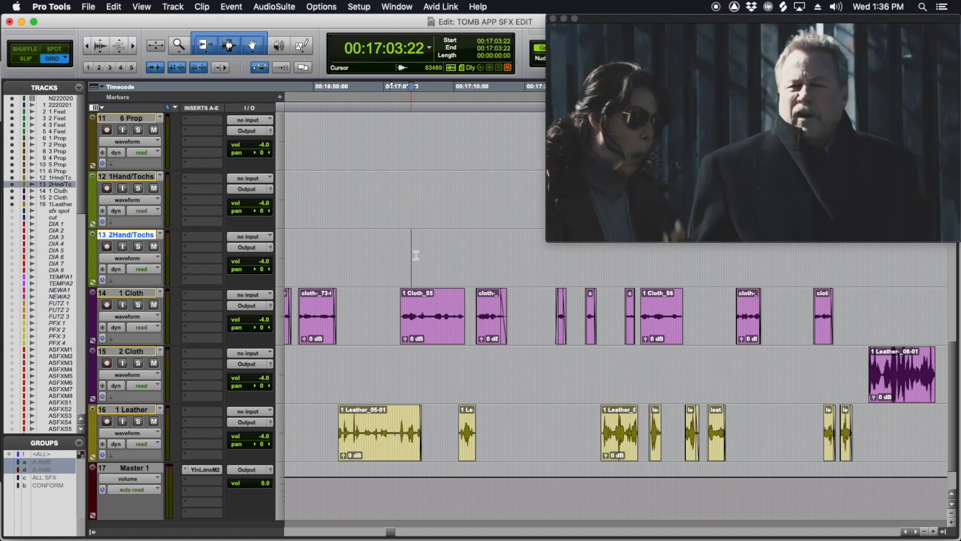
{"action": "scroll", "coordinate": [416, 252], "scroll_direction": "left", "scroll_amount": 10}
{"action": "scroll", "coordinate": [420, 256], "scroll_direction": "up", "scroll_amount": 10}
{"action": "key", "text": "r"}
{"action": "key", "text": "r"}
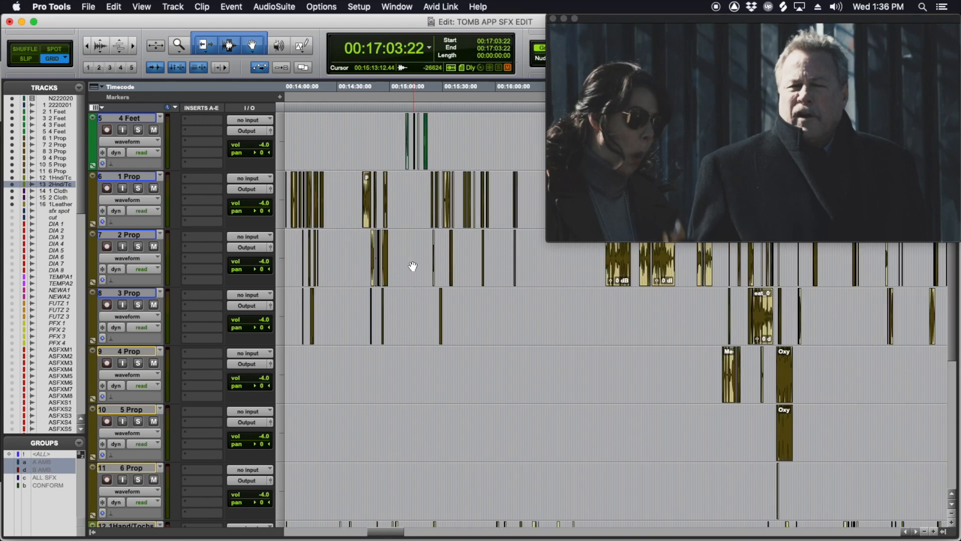
{"action": "left_click", "coordinate": [280, 254]}
{"action": "left_click", "coordinate": [297, 247], "text": "alt"}
{"action": "scroll", "coordinate": [345, 250], "scroll_direction": "up", "scroll_amount": 10}
{"action": "scroll", "coordinate": [345, 249], "scroll_direction": "left", "scroll_amount": 15}
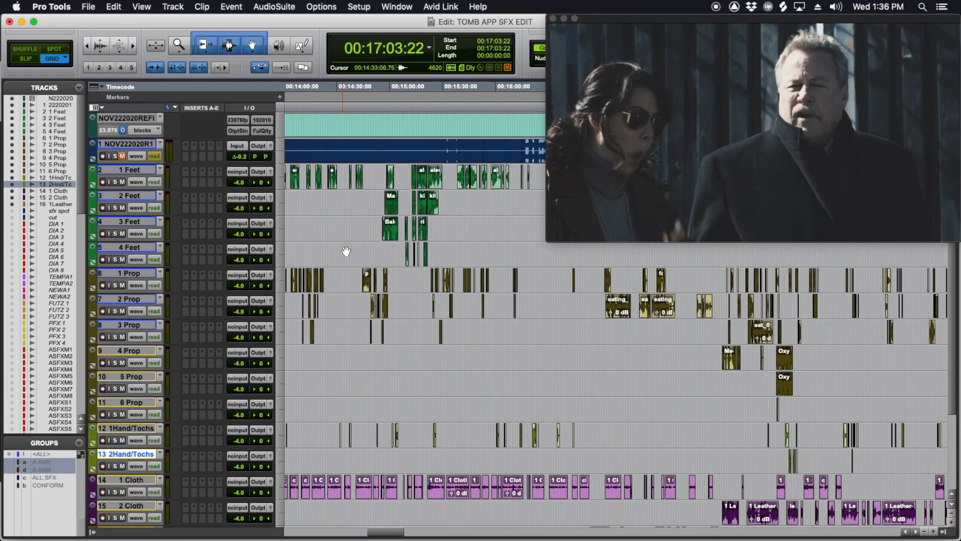
{"action": "scroll", "coordinate": [340, 245], "scroll_direction": "left", "scroll_amount": 10}
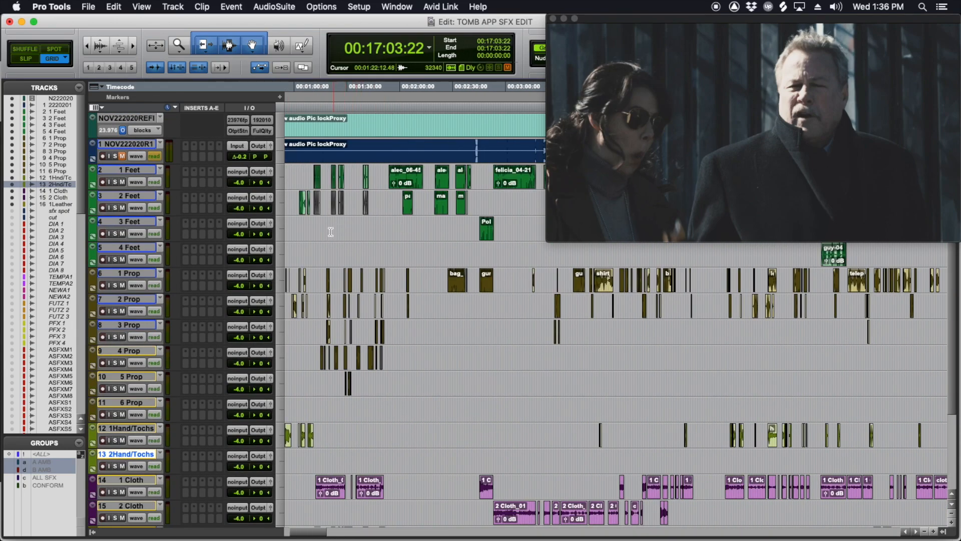
Step: Enlarge the waveforms and play the full Foley mix against picture from 00:01:09:18
{"action": "left_click", "coordinate": [329, 230]}
{"action": "key", "text": "super+bracketright"}
{"action": "scroll", "coordinate": [401, 220], "scroll_direction": "down", "scroll_amount": 1}
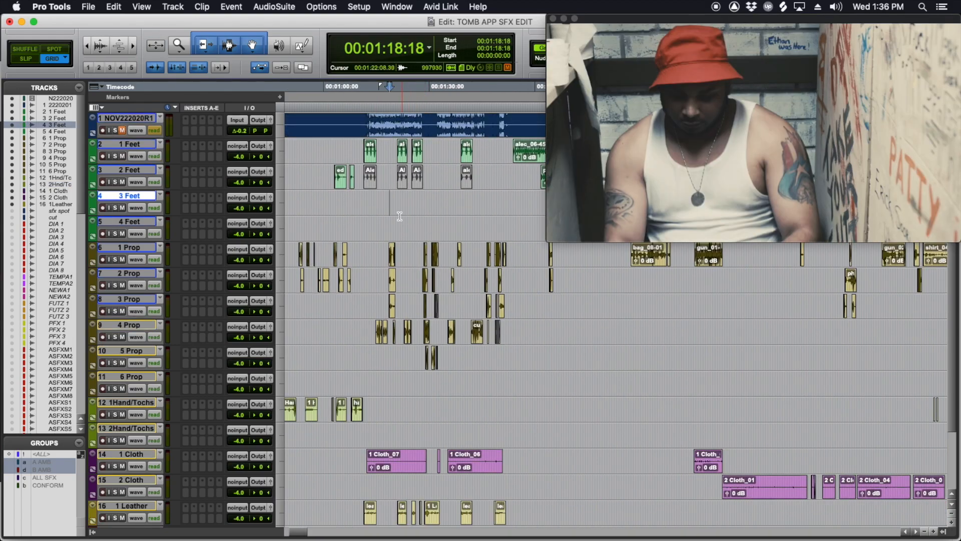
{"action": "left_click", "coordinate": [390, 199]}
{"action": "key", "text": "super+bracketright"}
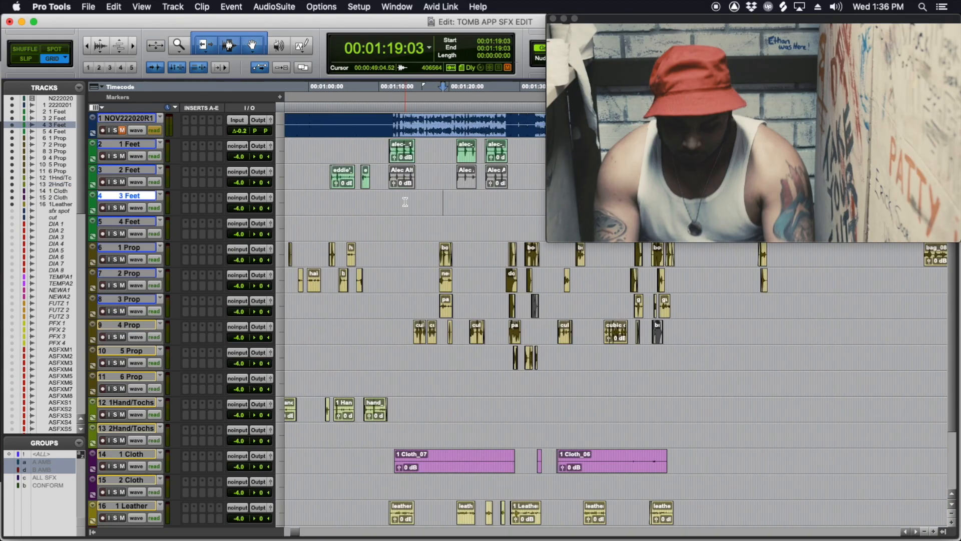
{"action": "left_click", "coordinate": [377, 195]}
{"action": "key", "text": "space"}
{"action": "scroll", "coordinate": [396, 200], "scroll_direction": "right", "scroll_amount": 5}
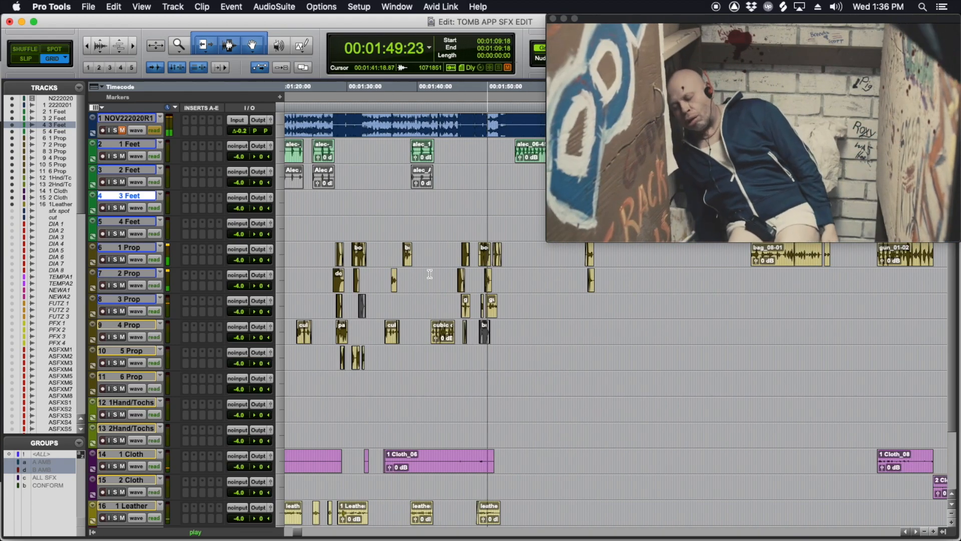
{"action": "key", "text": "space"}
Step: Audition the water clip on the 2 Prop track in solo from 00:01:36:01, clearing the solo after playback
{"action": "left_click", "coordinate": [391, 280]}
{"action": "key", "text": "t"}
{"action": "key", "text": "t"}
{"action": "key", "text": "t"}
{"action": "key", "text": "t"}
{"action": "scroll", "coordinate": [487, 292], "scroll_direction": "right", "scroll_amount": 5}
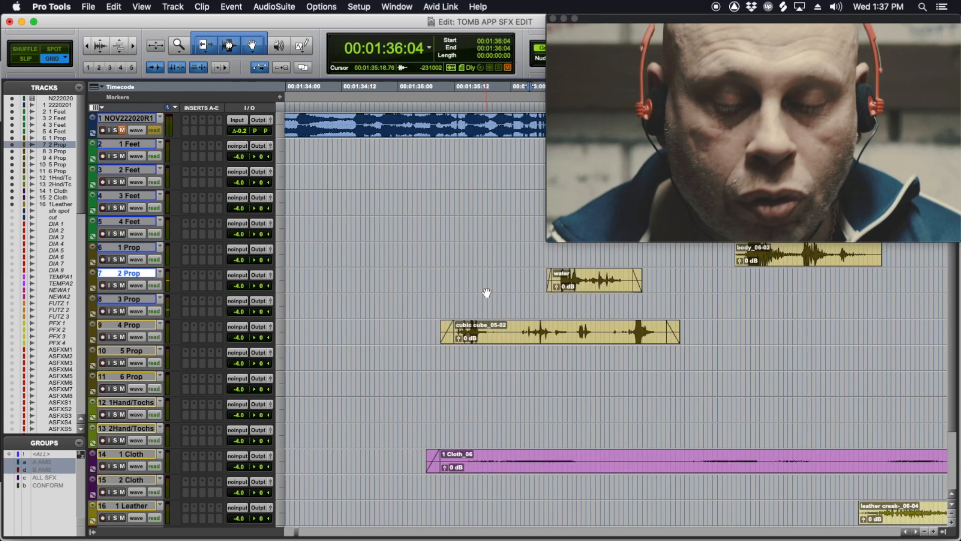
{"action": "left_click", "coordinate": [344, 275]}
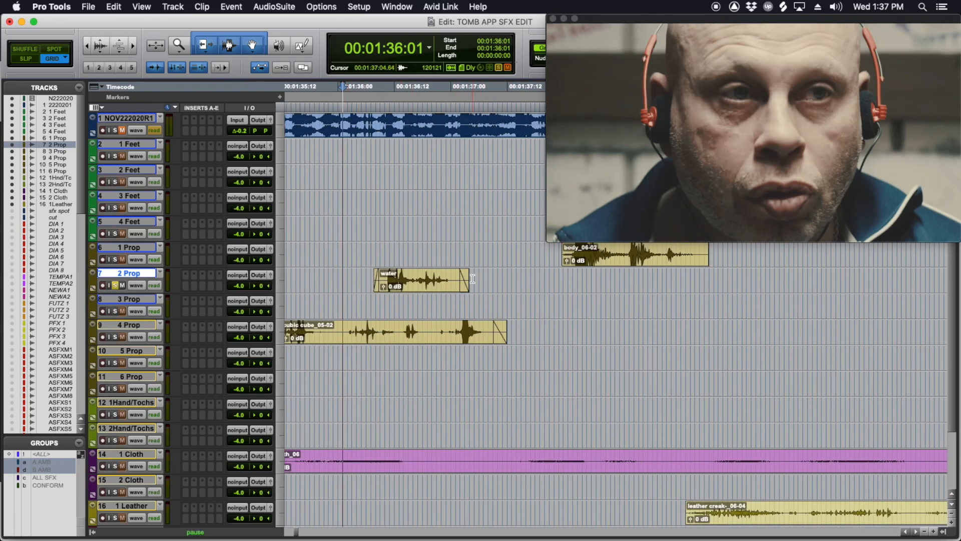
{"action": "key", "text": "shift+s"}
{"action": "key", "text": "space"}
{"action": "key", "text": "space"}
{"action": "key", "text": "shift+s"}
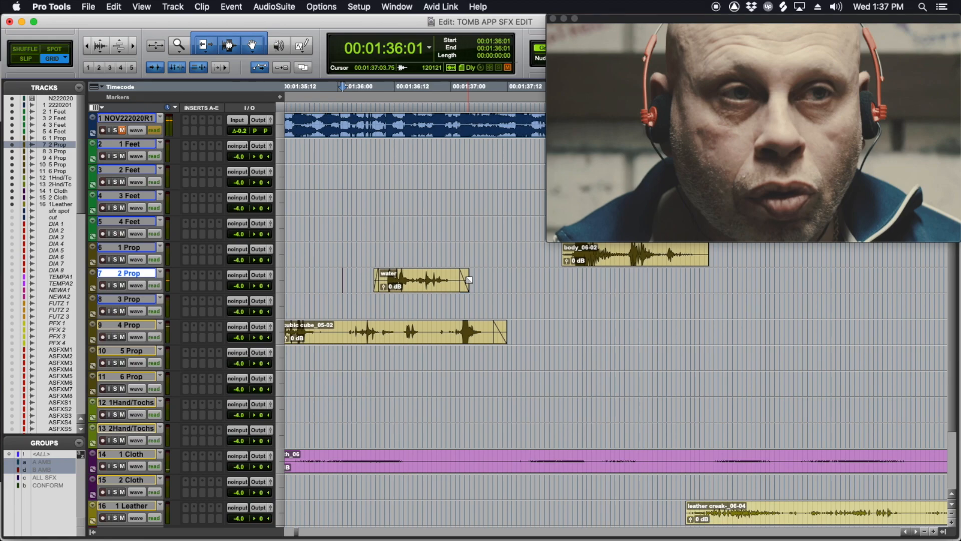
Step: Solo all Foley tracks from 1 Feet through 1 Leather
{"action": "key", "text": "r"}
{"action": "key", "text": "r"}
{"action": "key", "text": "r"}
{"action": "key", "text": "r"}
{"action": "scroll", "coordinate": [543, 294], "scroll_direction": "right", "scroll_amount": 2}
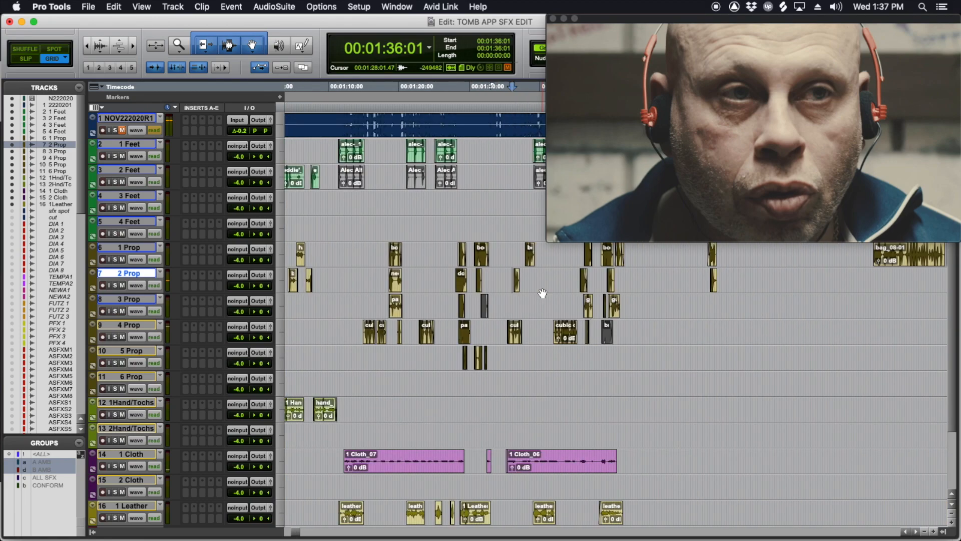
{"action": "scroll", "coordinate": [543, 293], "scroll_direction": "up", "scroll_amount": 1}
{"action": "scroll", "coordinate": [543, 292], "scroll_direction": "right", "scroll_amount": 2}
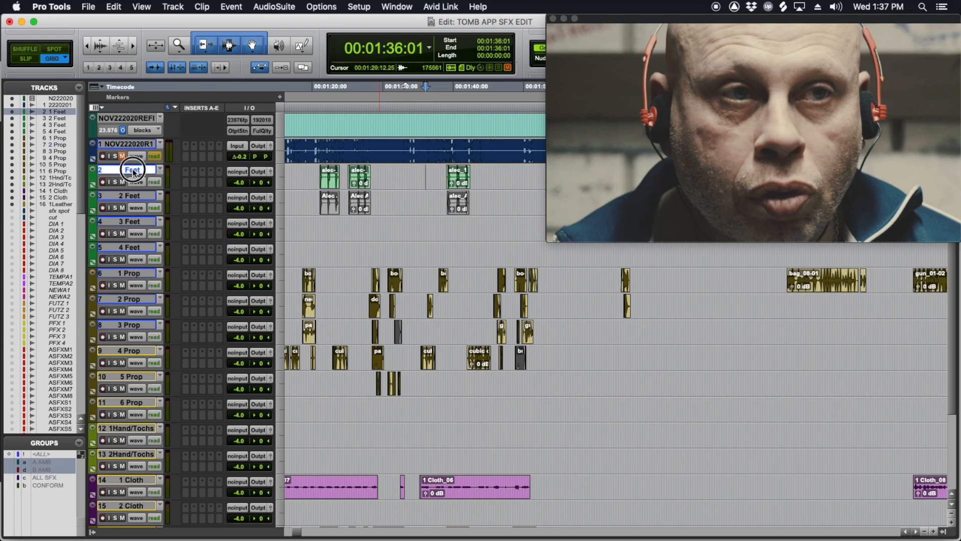
{"action": "scroll", "coordinate": [199, 251], "scroll_direction": "down", "scroll_amount": 3}
{"action": "left_click", "coordinate": [134, 418], "text": "shift"}
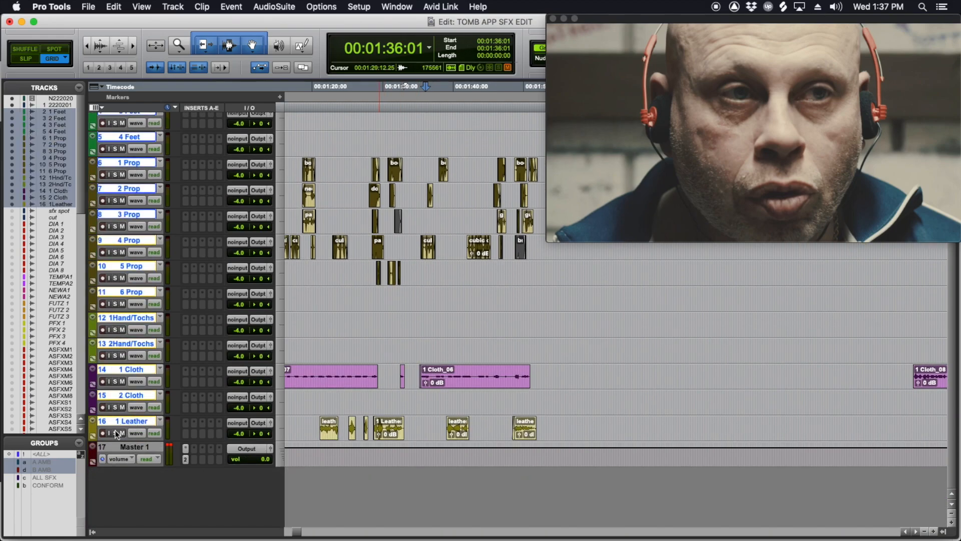
{"action": "left_click", "coordinate": [116, 433], "text": "alt+shift"}
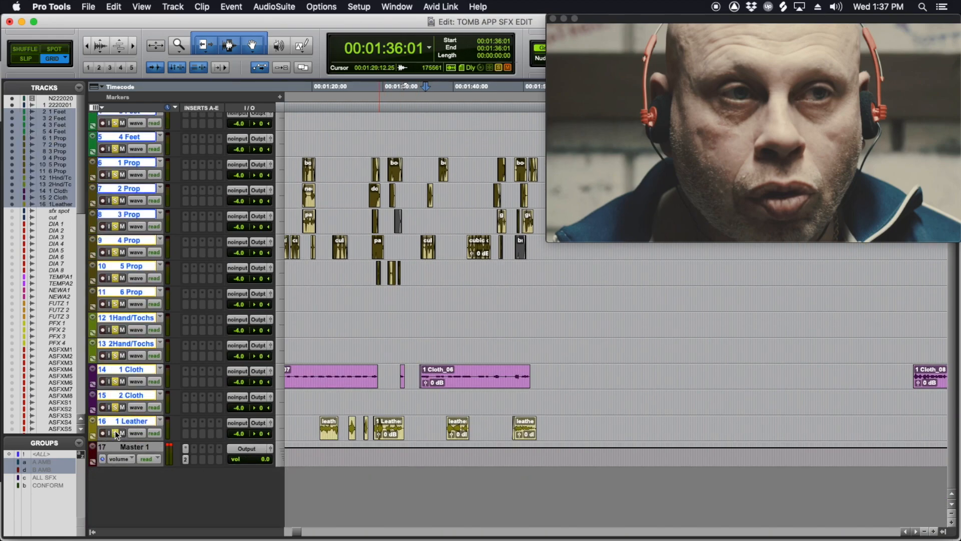
Step: Play the soloed Foley tracks against picture from 00:01:20:22, stop at 00:01:42:15 and clear the solos
{"action": "left_click", "coordinate": [318, 398]}
{"action": "key", "text": "space"}
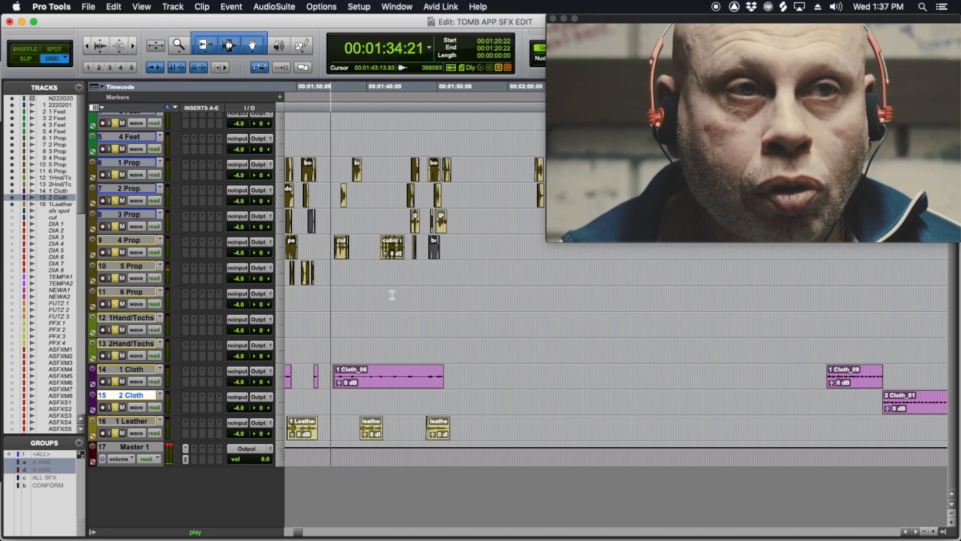
{"action": "scroll", "coordinate": [392, 295], "scroll_direction": "up", "scroll_amount": 1}
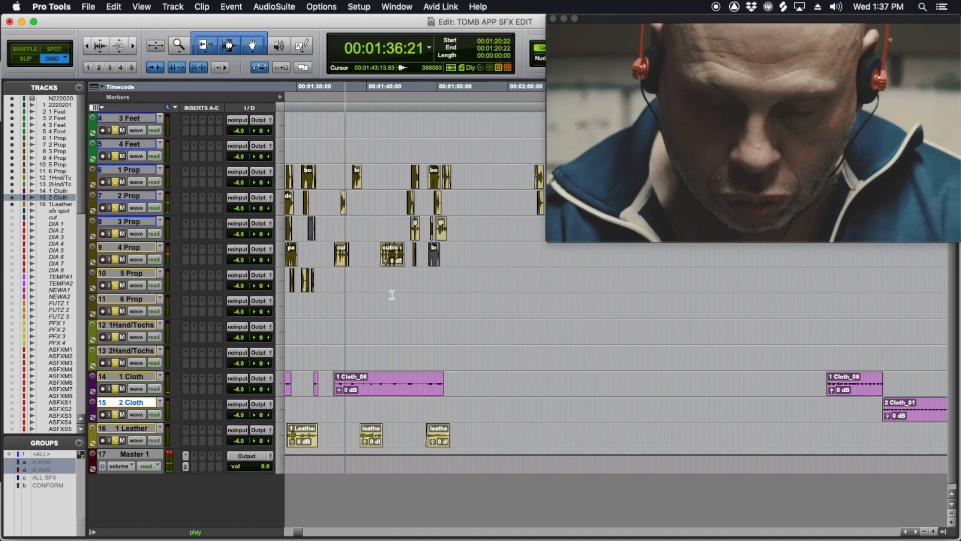
{"action": "scroll", "coordinate": [392, 295], "scroll_direction": "up", "scroll_amount": 5}
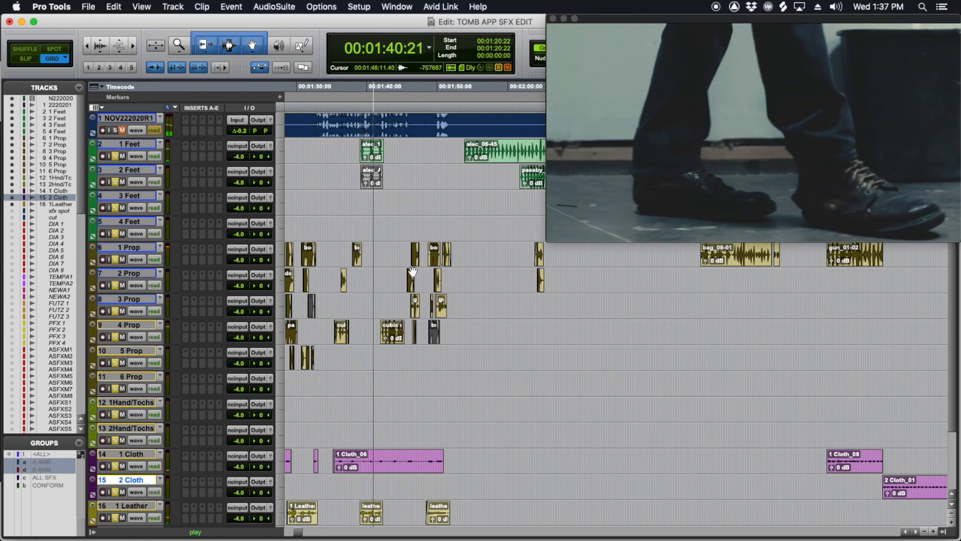
{"action": "left_click", "coordinate": [385, 198]}
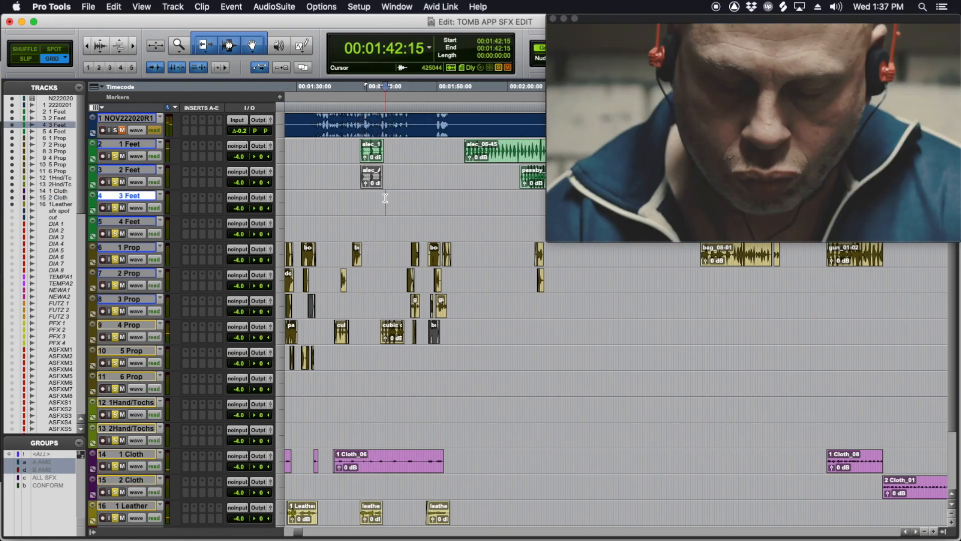
{"action": "scroll", "coordinate": [394, 343], "scroll_direction": "down", "scroll_amount": 3}
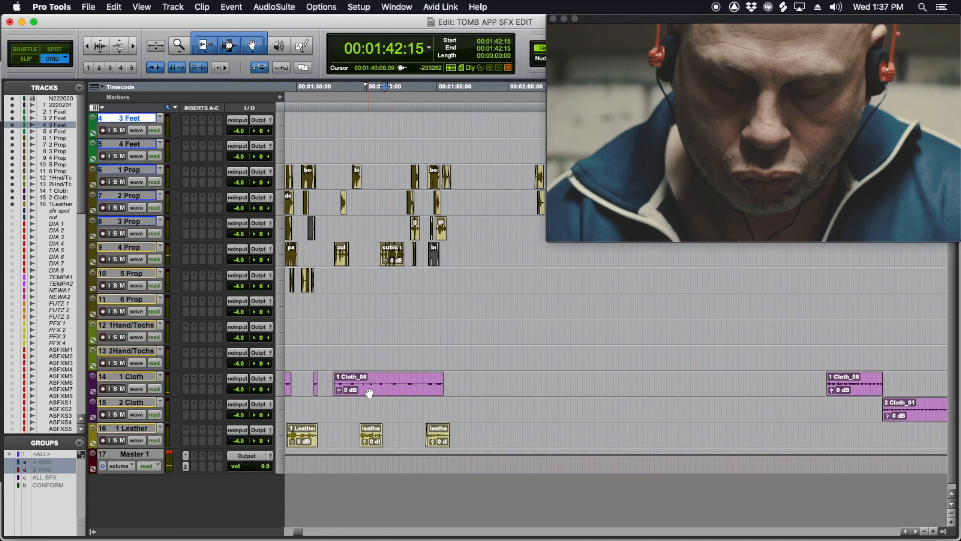
Step: Find the felicia_04-21 footsteps clip on 1 Feet and select its section from 00:02:56:19 to 00:03:03:01
{"action": "scroll", "coordinate": [450, 431], "scroll_direction": "right", "scroll_amount": 6}
{"action": "scroll", "coordinate": [465, 416], "scroll_direction": "up", "scroll_amount": 3}
{"action": "key", "text": "r"}
{"action": "scroll", "coordinate": [510, 295], "scroll_direction": "right", "scroll_amount": 4}
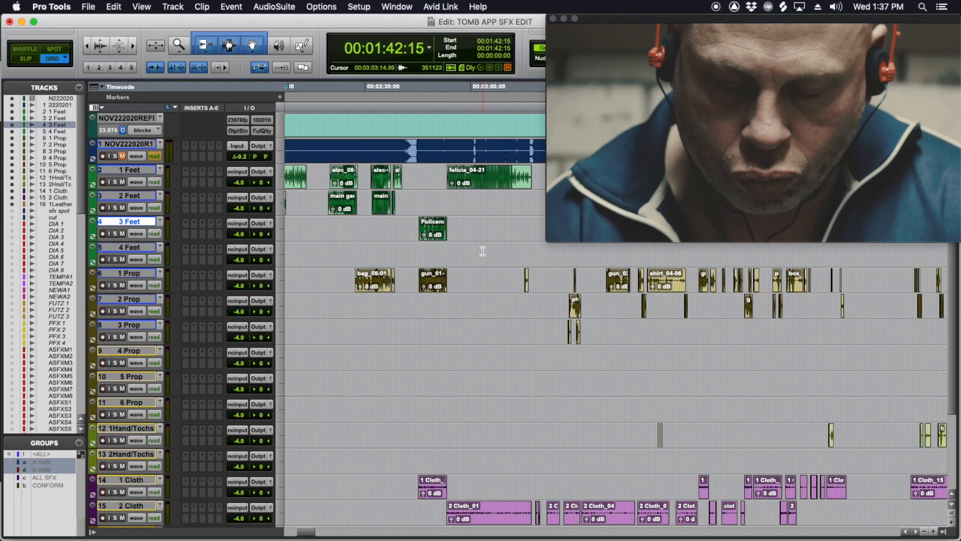
{"action": "left_click", "coordinate": [483, 250]}
{"action": "scroll", "coordinate": [481, 251], "scroll_direction": "right", "scroll_amount": 3}
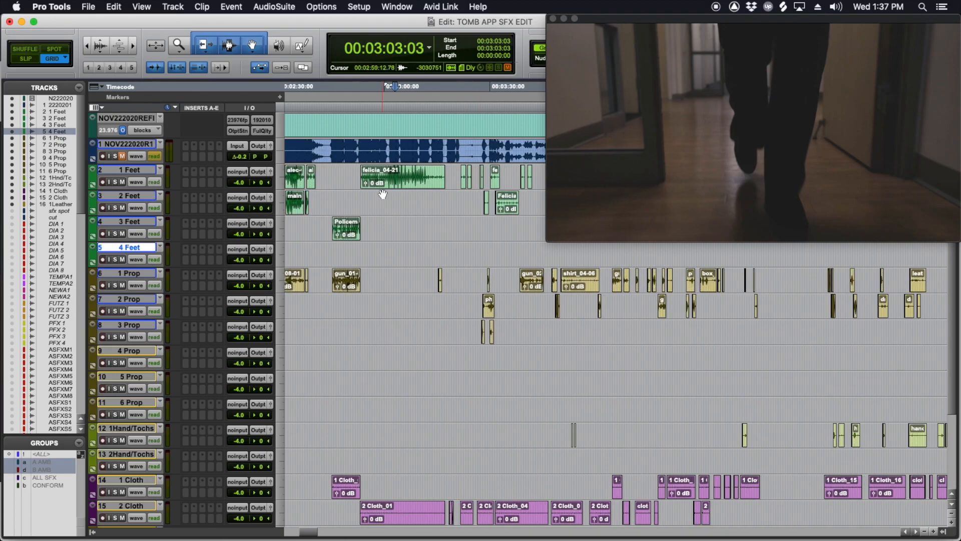
{"action": "left_click", "coordinate": [383, 203]}
{"action": "key", "text": "t"}
{"action": "scroll", "coordinate": [420, 213], "scroll_direction": "right", "scroll_amount": 3}
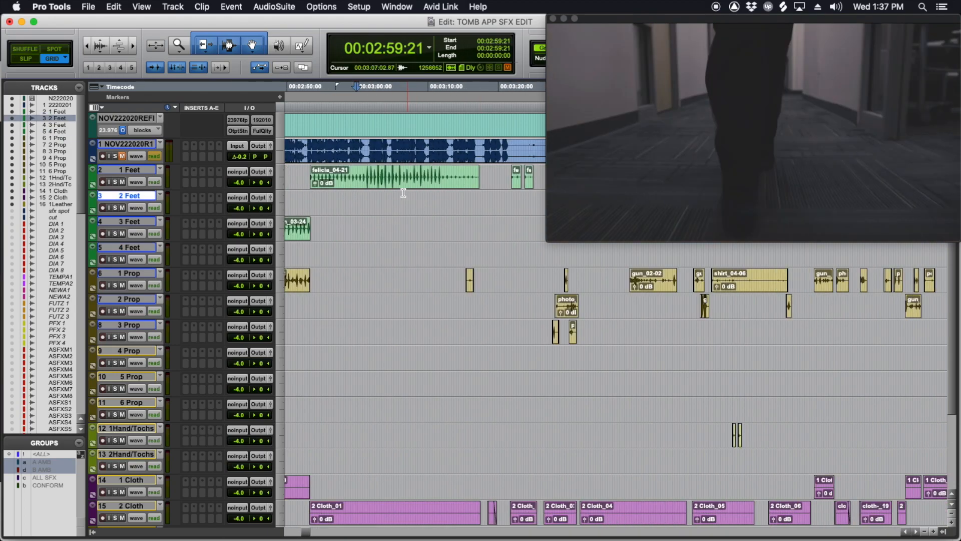
{"action": "left_click_drag", "start_coordinate": [335, 176], "coordinate": [378, 175]}
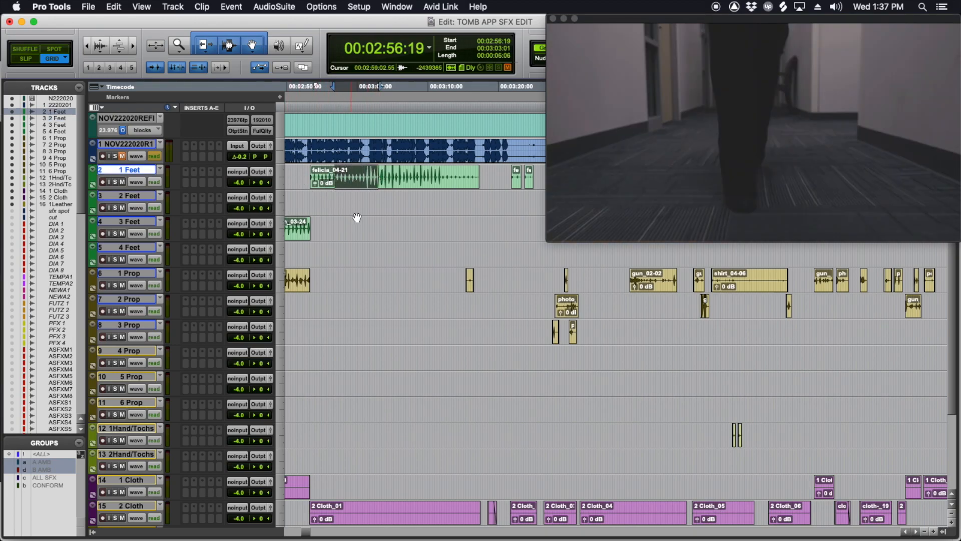
Step: Solo the 1 Feet track and play its footsteps from 00:02:52:09 against an enlarged video window
{"action": "scroll", "coordinate": [357, 218], "scroll_direction": "left", "scroll_amount": 3}
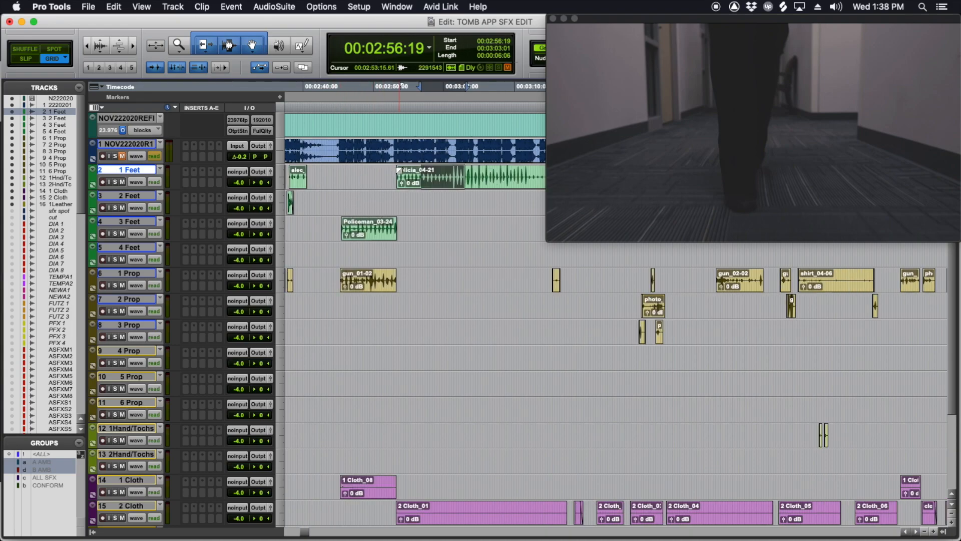
{"action": "left_click", "coordinate": [391, 173]}
{"action": "key", "text": "shift+s"}
{"action": "key", "text": "space"}
{"action": "key", "text": "t"}
{"action": "scroll", "coordinate": [440, 188], "scroll_direction": "right", "scroll_amount": 6}
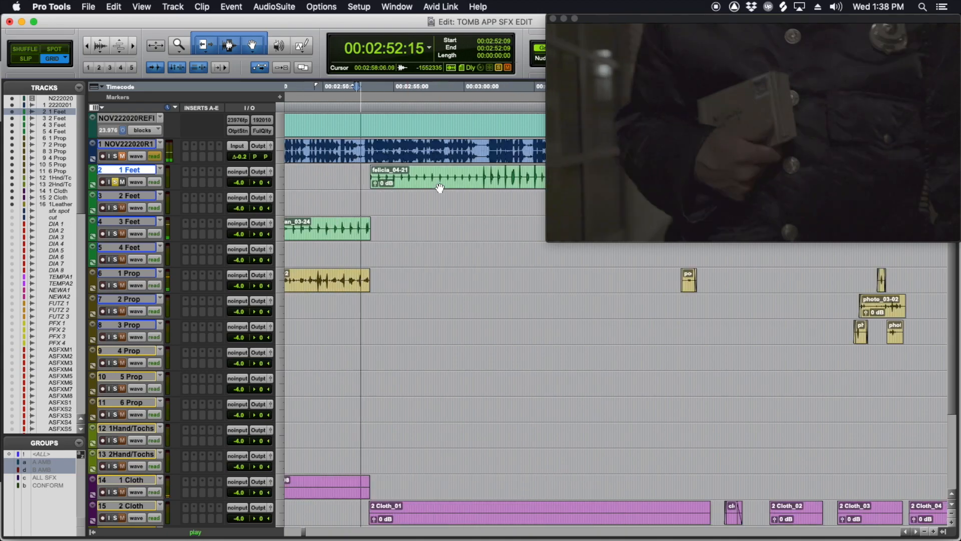
{"action": "left_click_drag", "start_coordinate": [548, 242], "coordinate": [505, 258]}
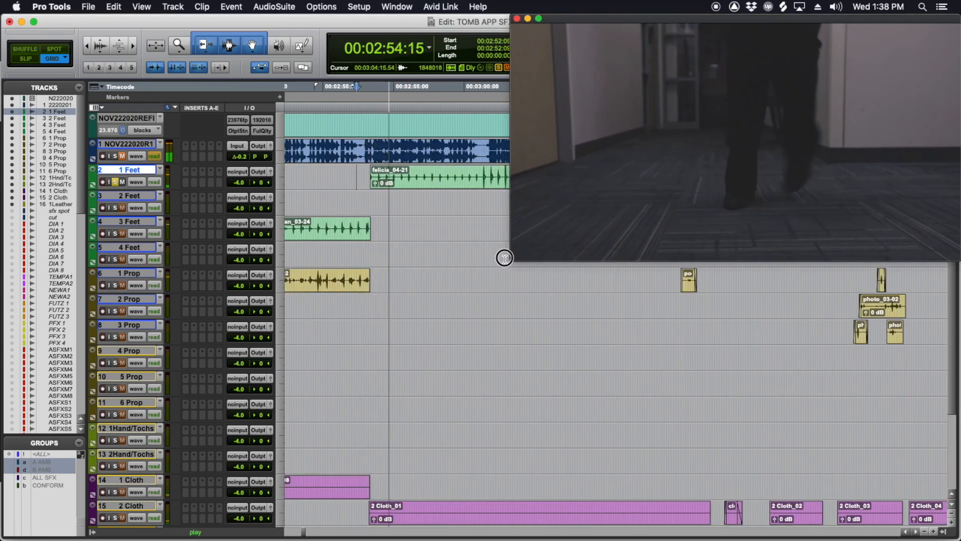
{"action": "scroll", "coordinate": [483, 337], "scroll_direction": "right", "scroll_amount": 4}
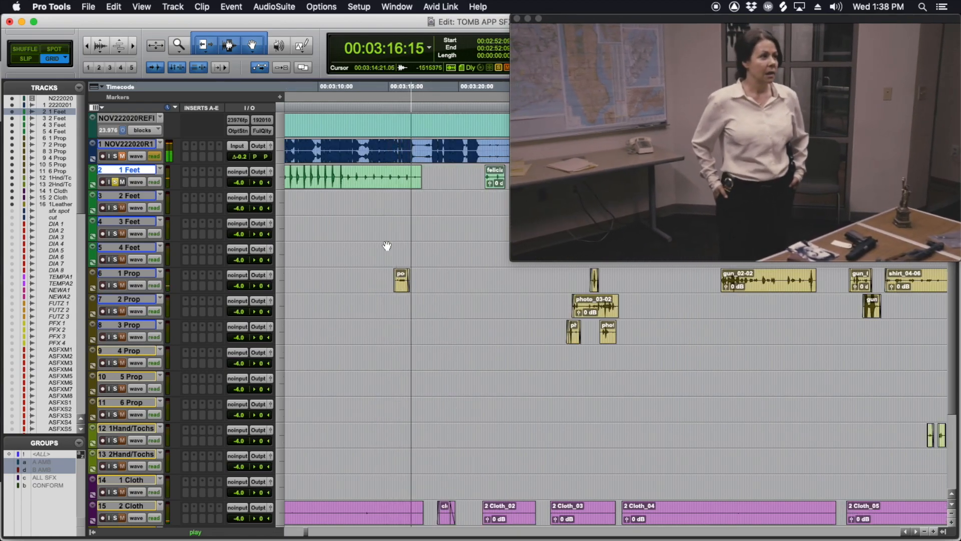
{"action": "key", "text": "space"}
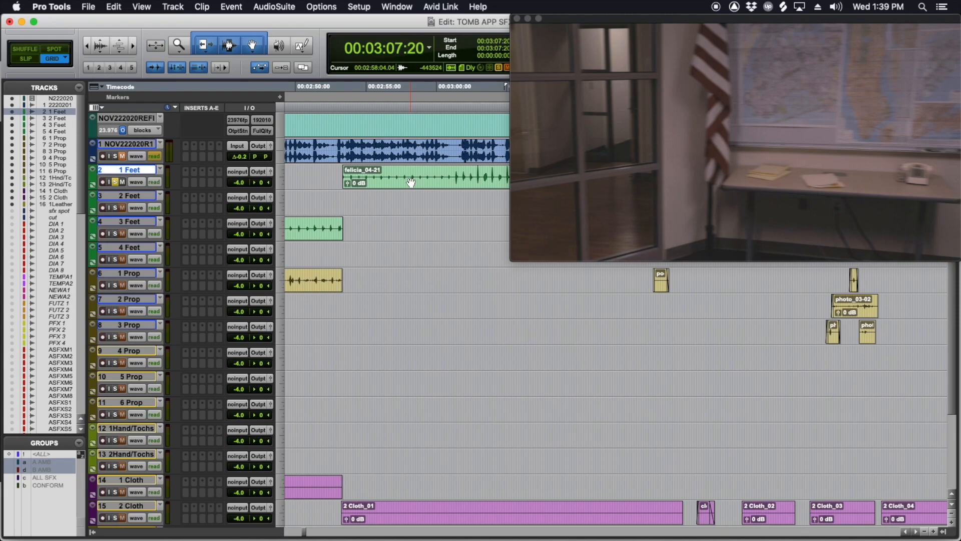
Step: Locate the gun_02-02 clip on 1 Prop and play that track in solo from 00:03:37:20
{"action": "scroll", "coordinate": [411, 182], "scroll_direction": "right", "scroll_amount": 3}
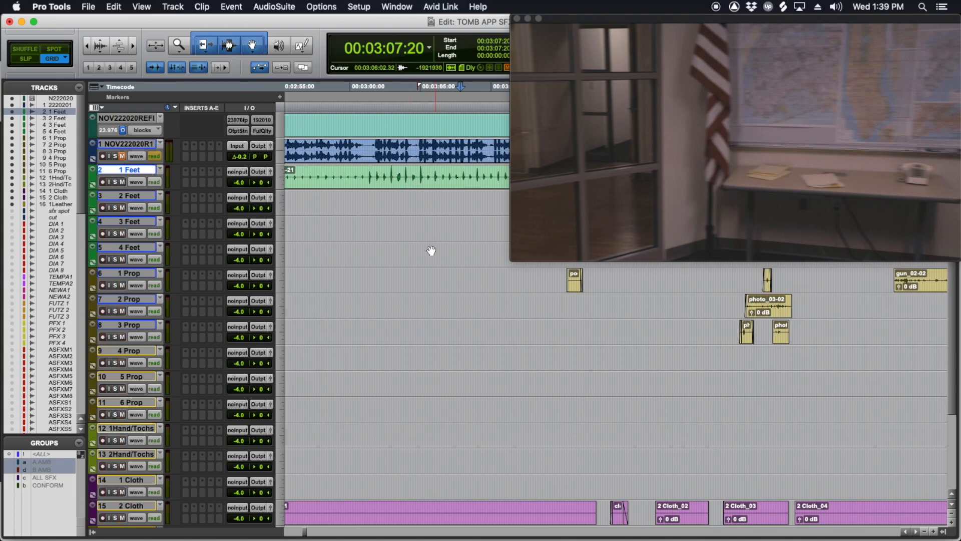
{"action": "scroll", "coordinate": [431, 247], "scroll_direction": "right", "scroll_amount": 10}
{"action": "left_click", "coordinate": [400, 254]}
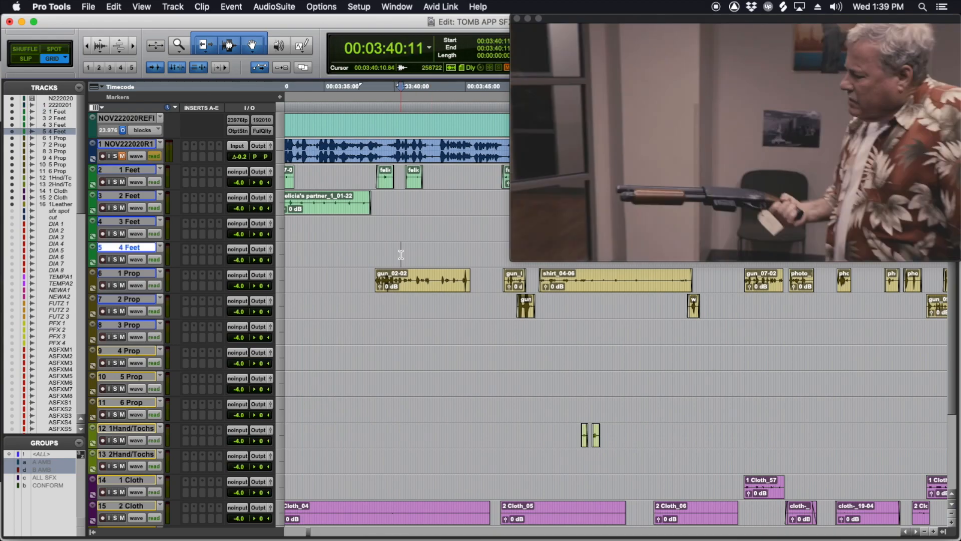
{"action": "left_click", "coordinate": [364, 279]}
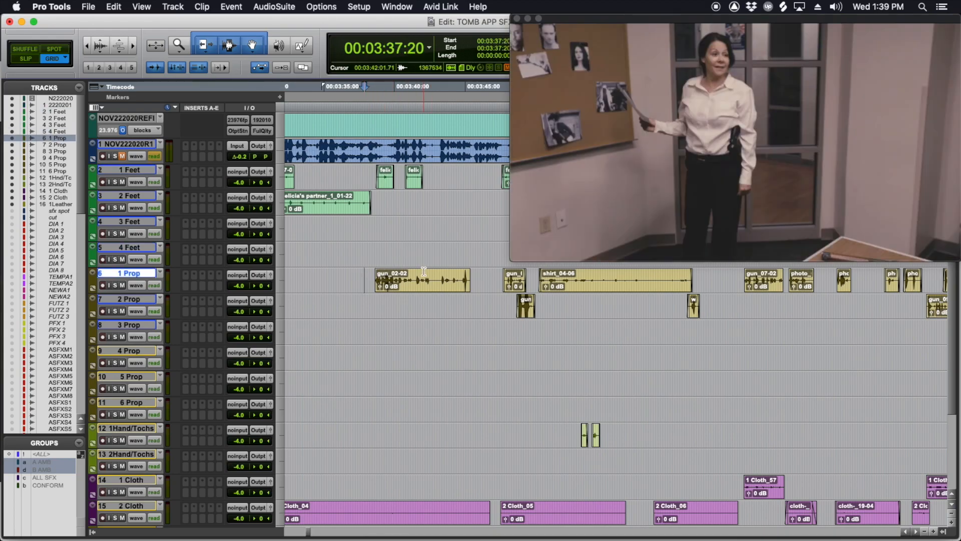
{"action": "key", "text": "super+]"}
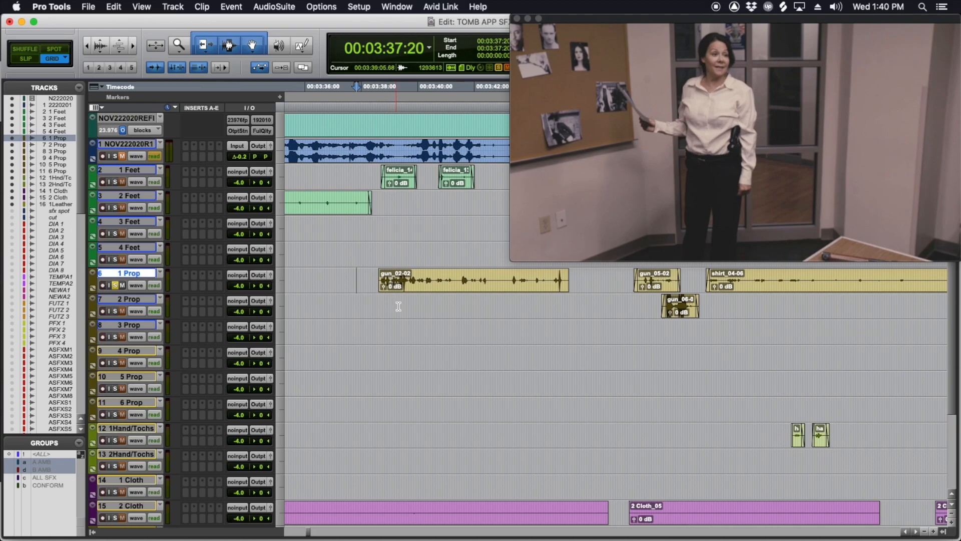
{"action": "key", "text": "space"}
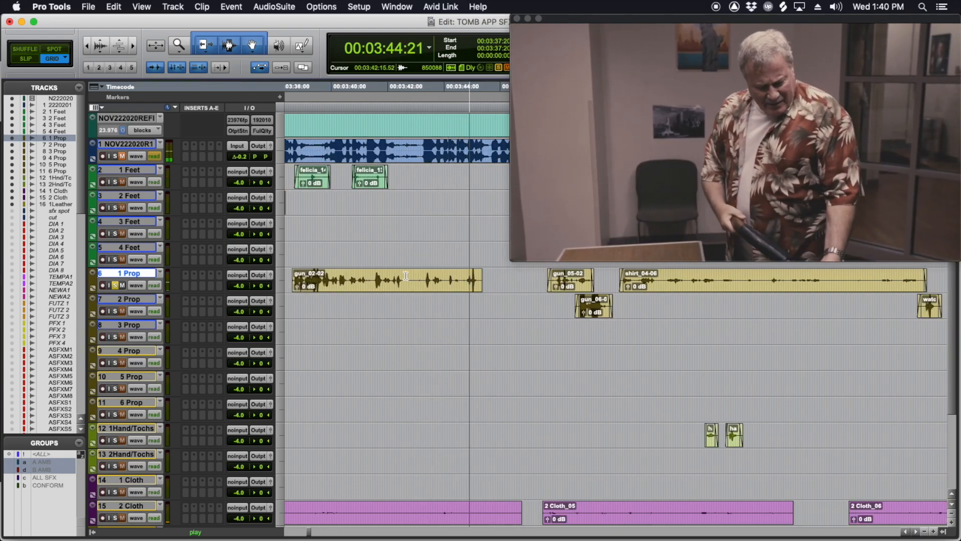
{"action": "key", "text": "space"}
Step: Place the cursor ahead of the gun_05-02 clip on 1 Prop, and play the gun_06 clip on 2 Prop in solo
{"action": "scroll", "coordinate": [431, 284], "scroll_direction": "right", "scroll_amount": 3}
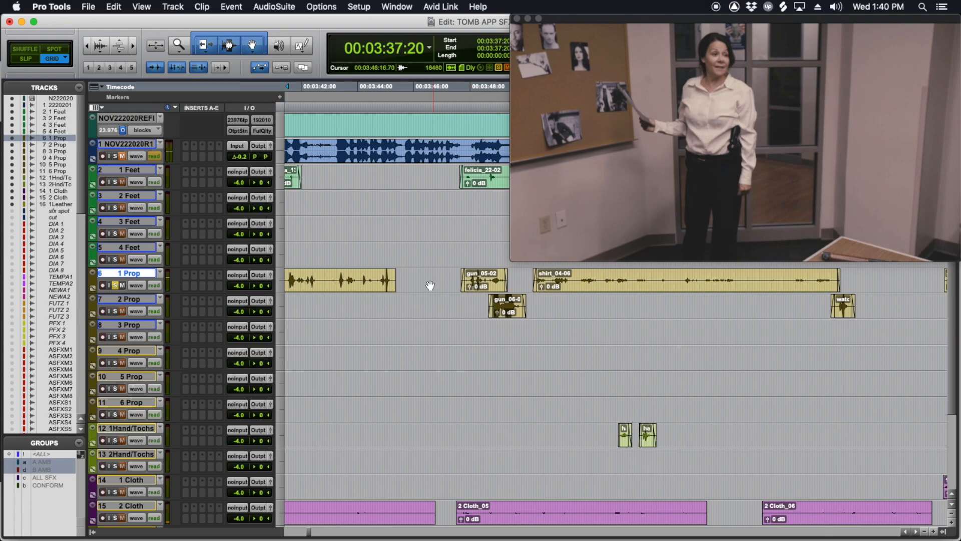
{"action": "left_click", "coordinate": [456, 274]}
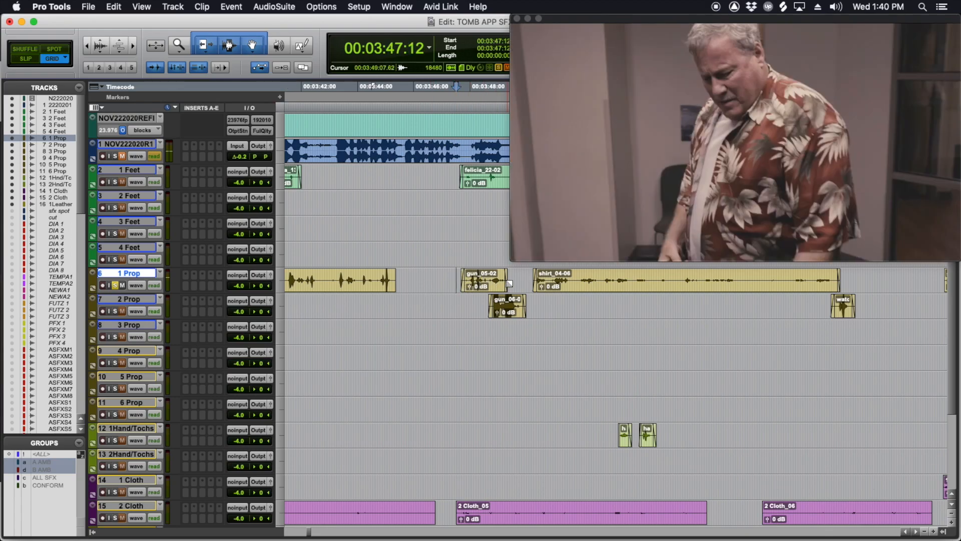
{"action": "left_click", "coordinate": [478, 302]}
{"action": "key", "text": "space"}
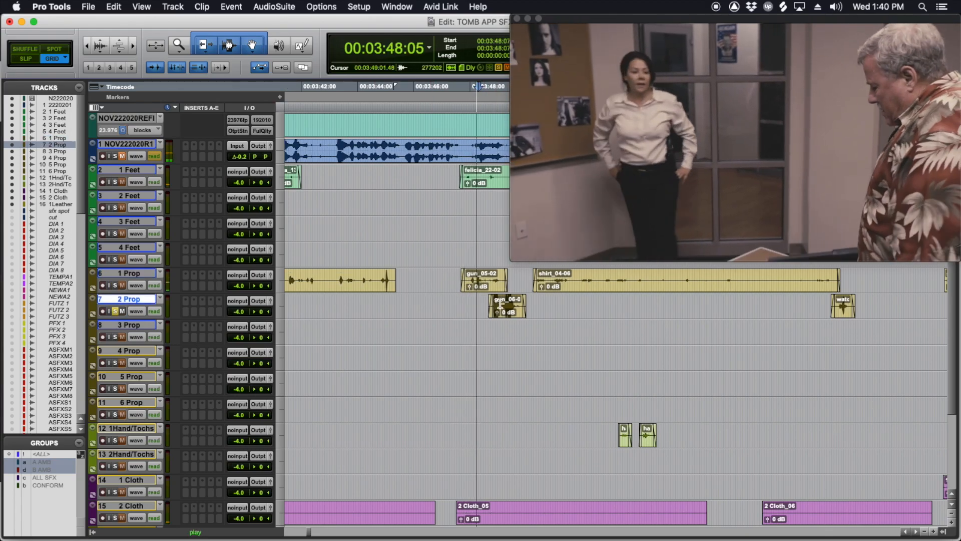
{"action": "key", "text": "space"}
Step: Play the watch clip on the soloed 2 Prop track from 00:04:00:12 and stop after it
{"action": "scroll", "coordinate": [500, 304], "scroll_direction": "right", "scroll_amount": 5}
{"action": "left_click", "coordinate": [476, 300]}
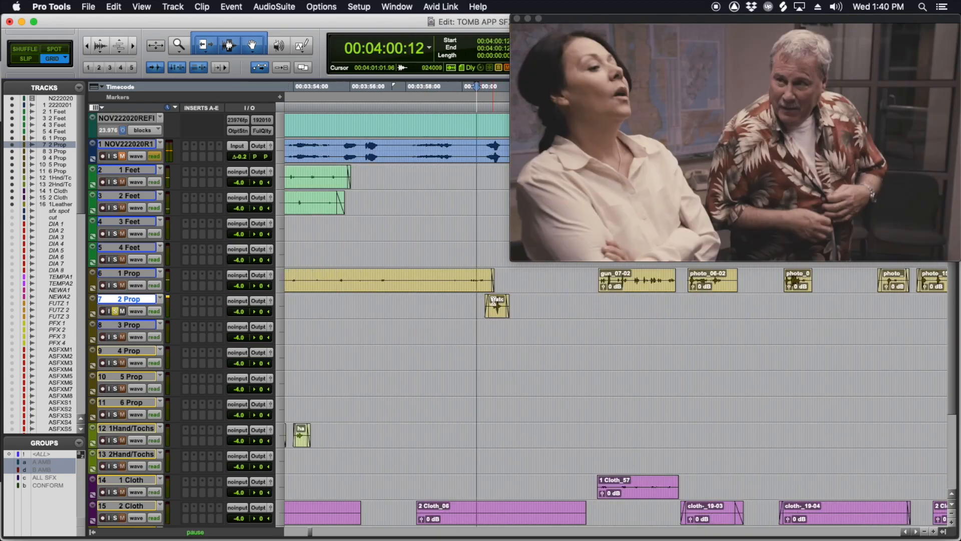
{"action": "key", "text": "space"}
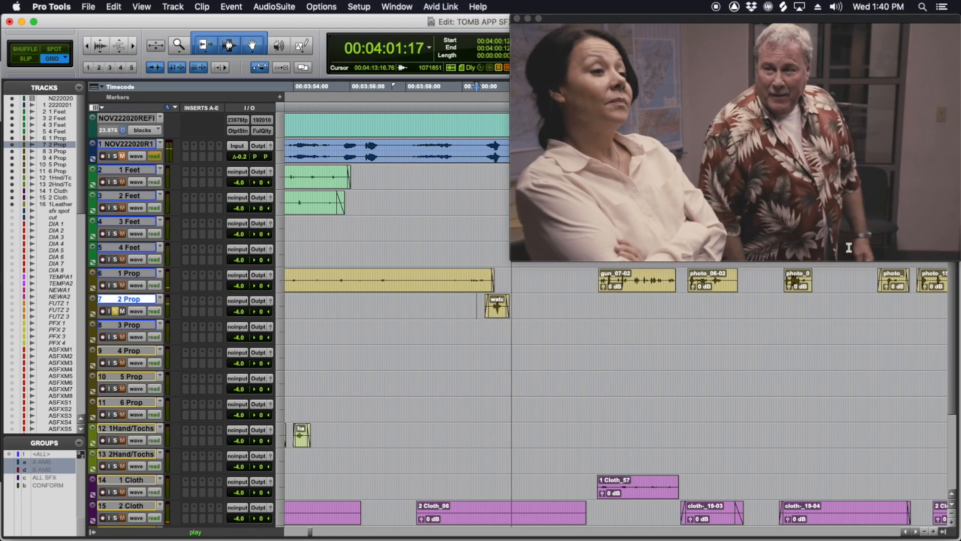
{"action": "key", "text": "space"}
Step: Show a wider stretch of the timeline and place the edit cursor at 00:03:27:10
{"action": "left_click", "coordinate": [459, 296]}
{"action": "scroll", "coordinate": [459, 296], "scroll_direction": "left", "scroll_amount": 10}
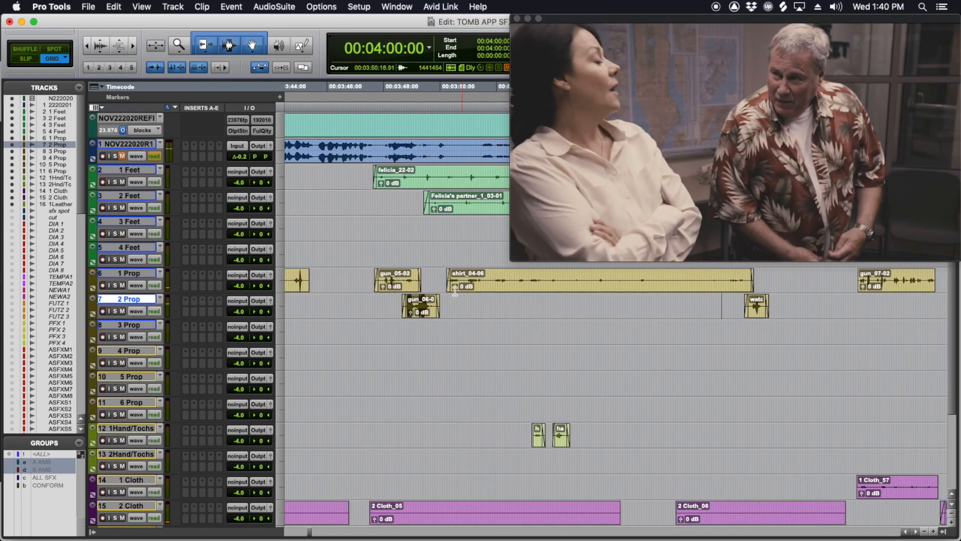
{"action": "key", "text": "r"}
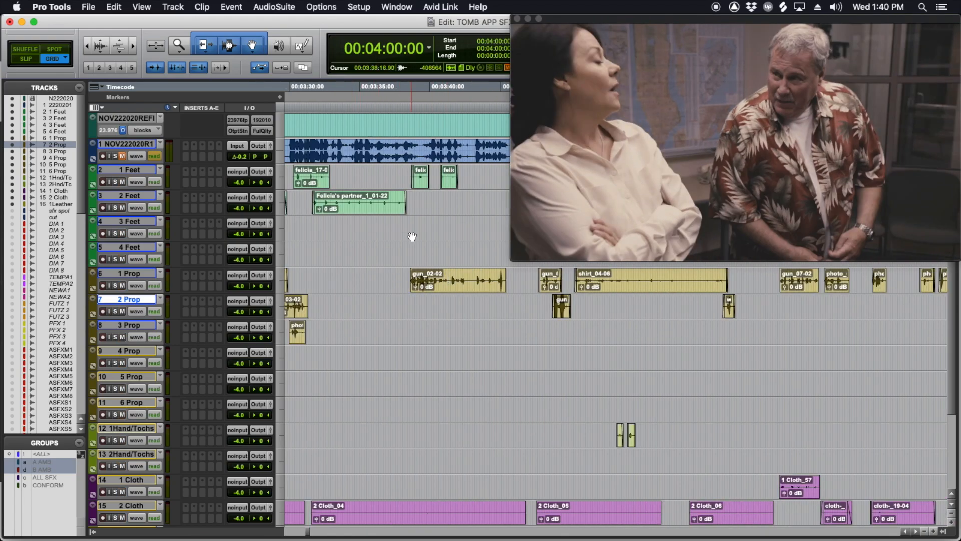
{"action": "scroll", "coordinate": [382, 234], "scroll_direction": "left", "scroll_amount": 5}
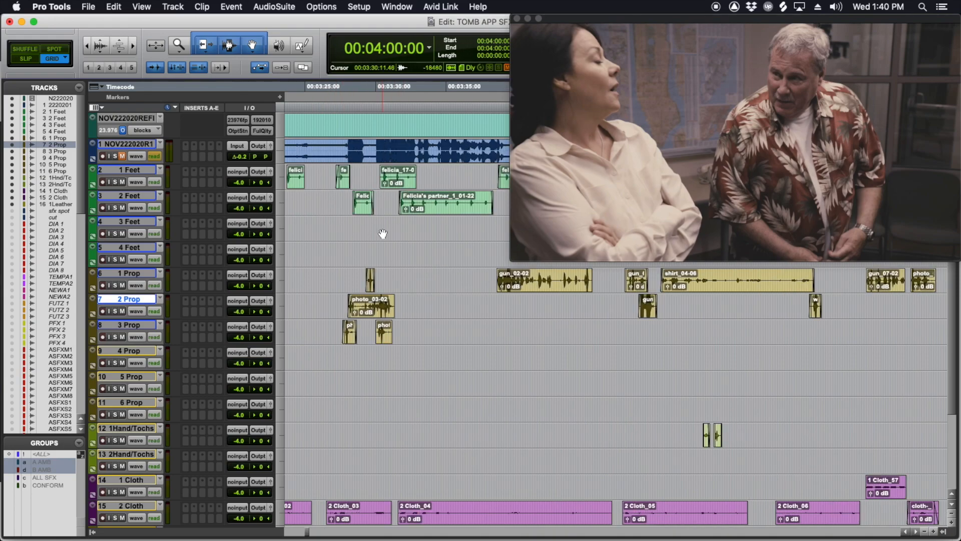
{"action": "left_click", "coordinate": [333, 225]}
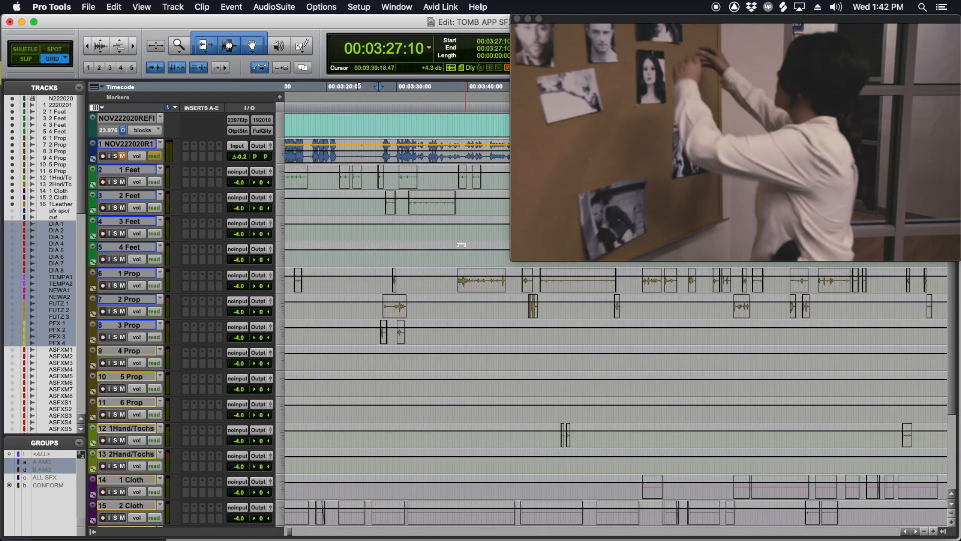
Step: Make all Foley tracks from 1 Feet through 1 Leather inactive and play the scene without them
{"action": "left_click", "coordinate": [56, 203]}
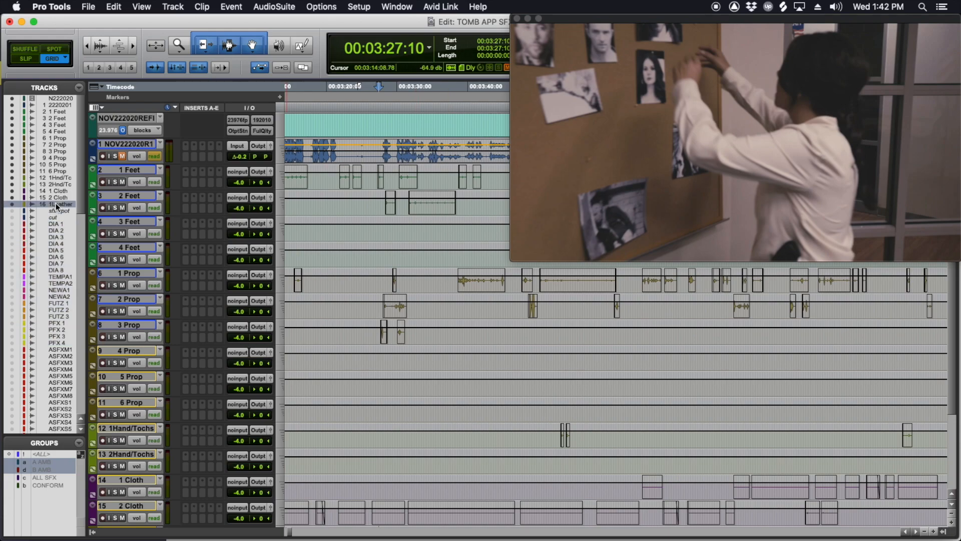
{"action": "left_click", "coordinate": [57, 111], "text": "shift"}
{"action": "right_click", "coordinate": [57, 109]}
{"action": "left_click", "coordinate": [75, 137]}
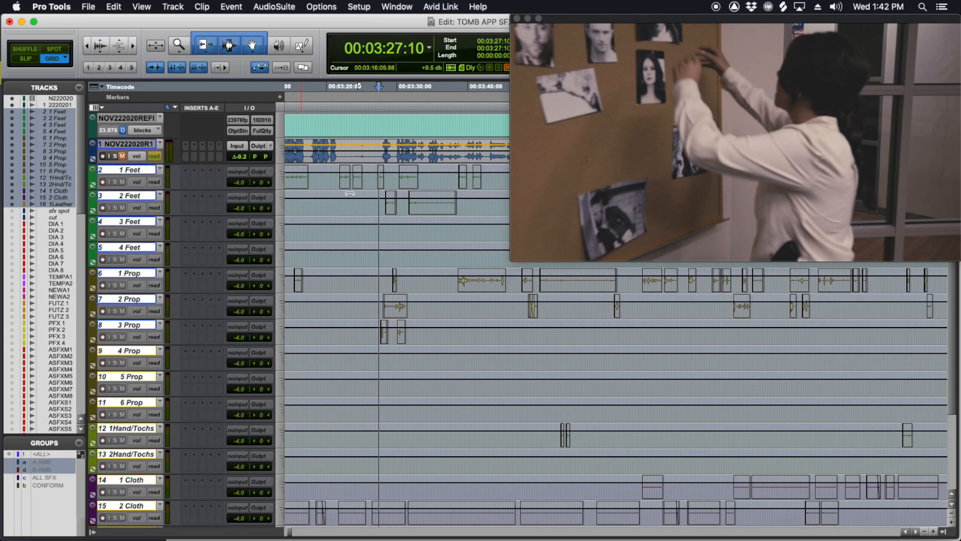
{"action": "key", "text": "space"}
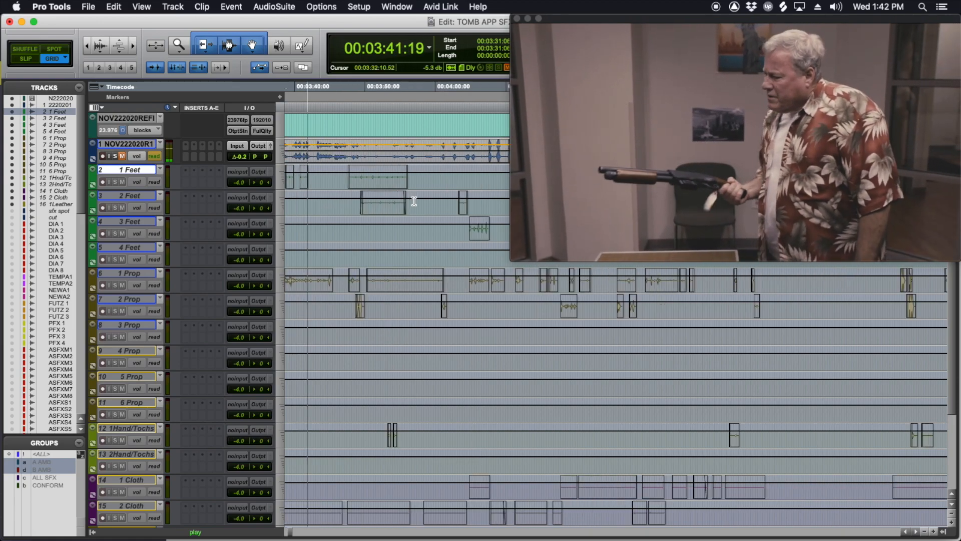
Step: Select the tracks from 1 Feet through 1 Leather, stop playback and make them active again
{"action": "scroll", "coordinate": [173, 336], "scroll_direction": "down", "scroll_amount": 2}
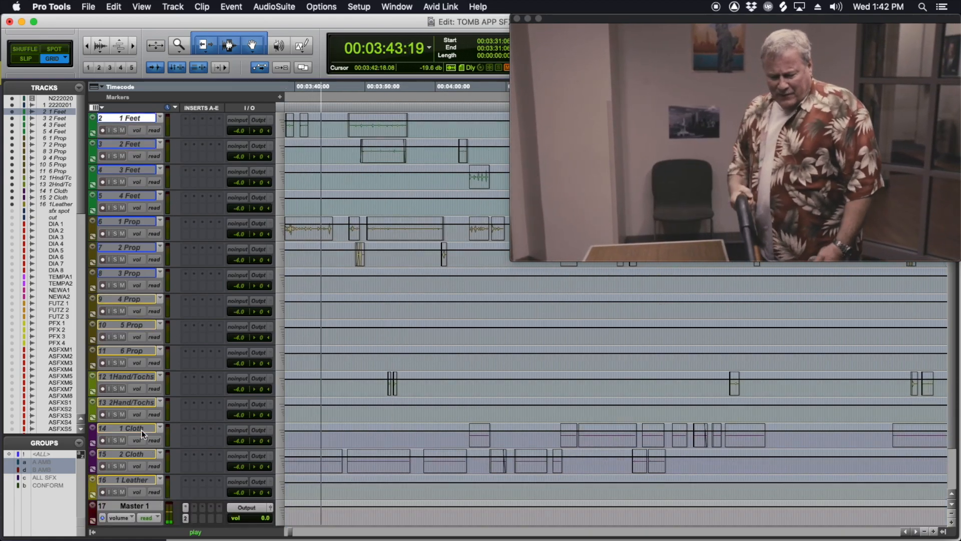
{"action": "left_click", "coordinate": [128, 479], "text": "shift"}
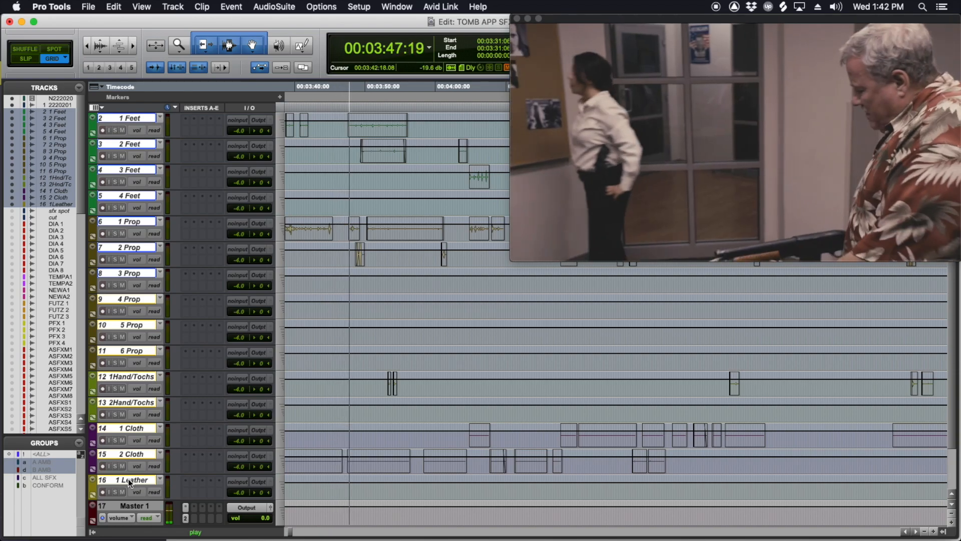
{"action": "scroll", "coordinate": [128, 479], "scroll_direction": "up", "scroll_amount": 2}
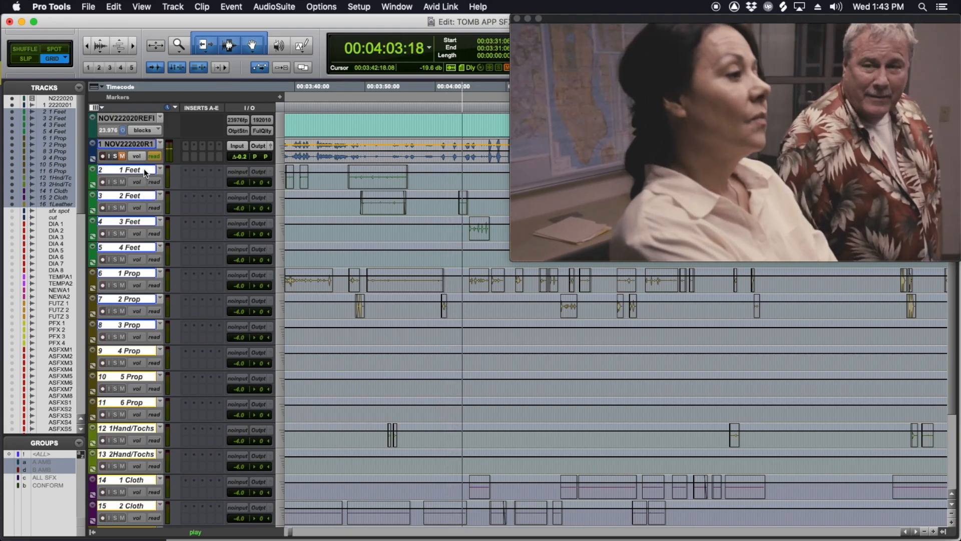
{"action": "key", "text": "space"}
{"action": "right_click", "coordinate": [144, 170]}
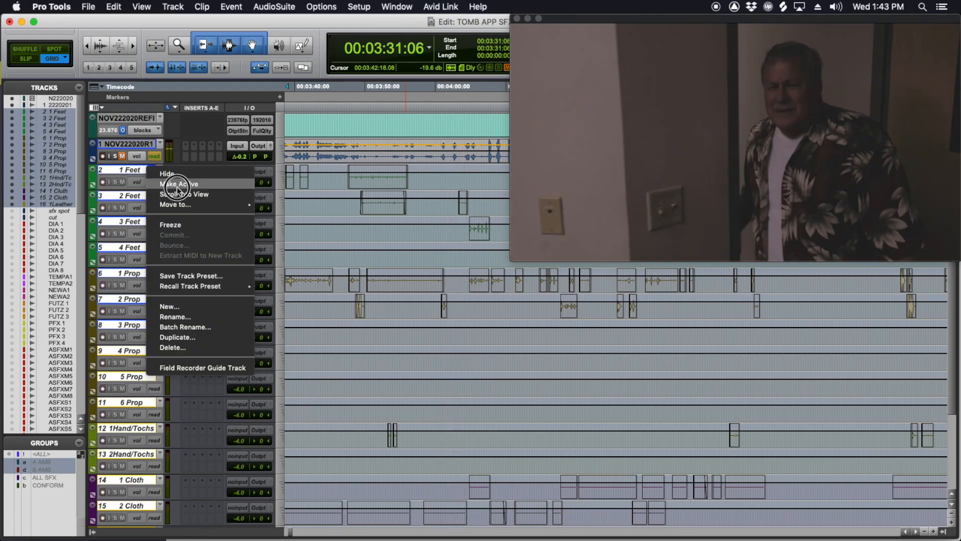
{"action": "left_click", "coordinate": [178, 193]}
Step: Play the scene with the active Foley tracks from 00:03:38:10, then stop playback
{"action": "scroll", "coordinate": [444, 222], "scroll_direction": "left", "scroll_amount": 5}
{"action": "key", "text": "space"}
{"action": "key", "text": "space"}
{"action": "left_click", "coordinate": [443, 205]}
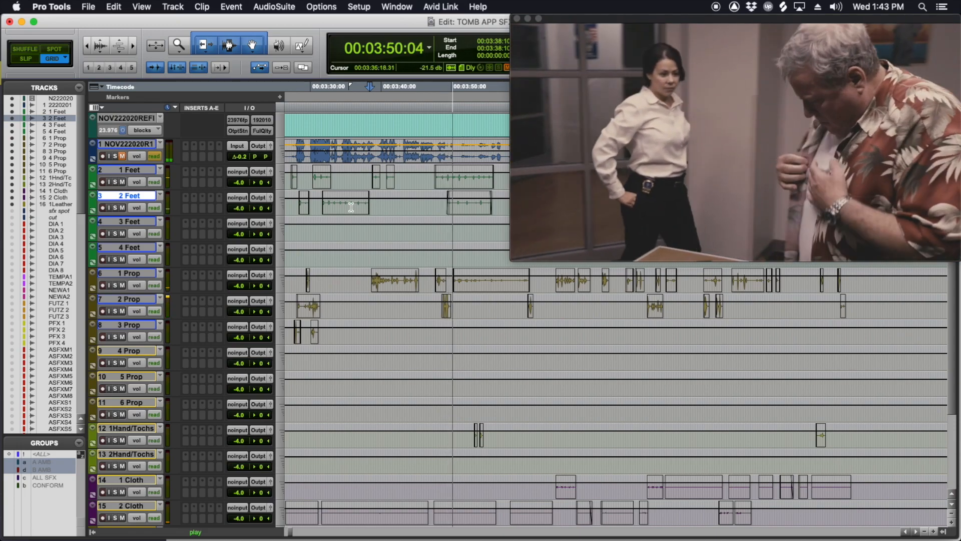
{"action": "key", "text": "space"}
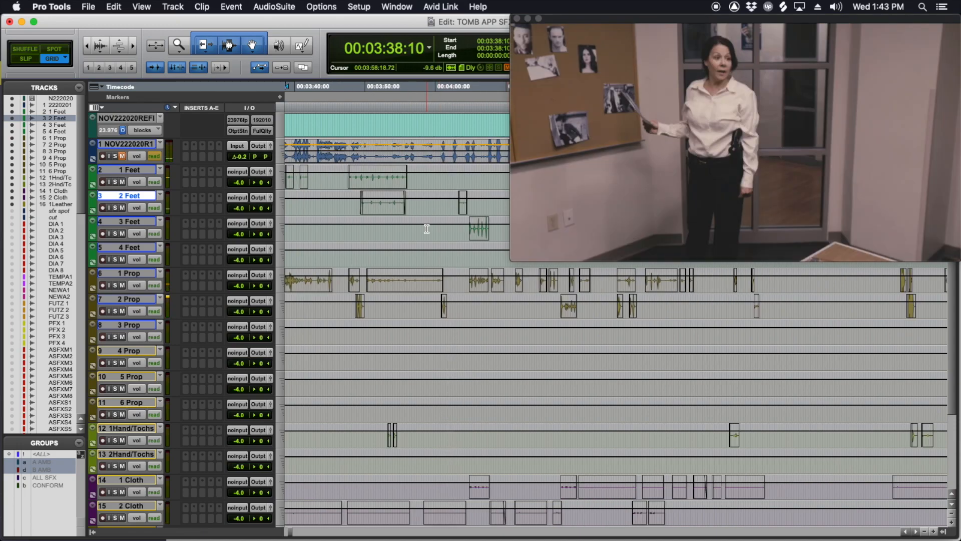
Step: Switch the tracks from volume view to waveform view and enlarge the displayed waveforms vertically
{"action": "key", "text": "alt+super+bracketright"}
{"action": "key", "text": "alt+super+bracketright"}
{"action": "key", "text": "ctrl+alt+minus"}
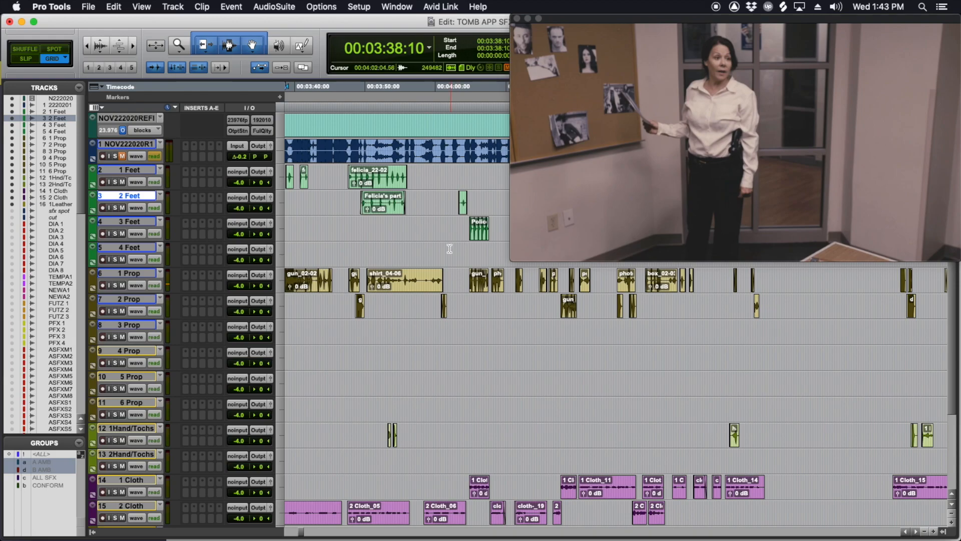
{"action": "key", "text": "super+bracketleft"}
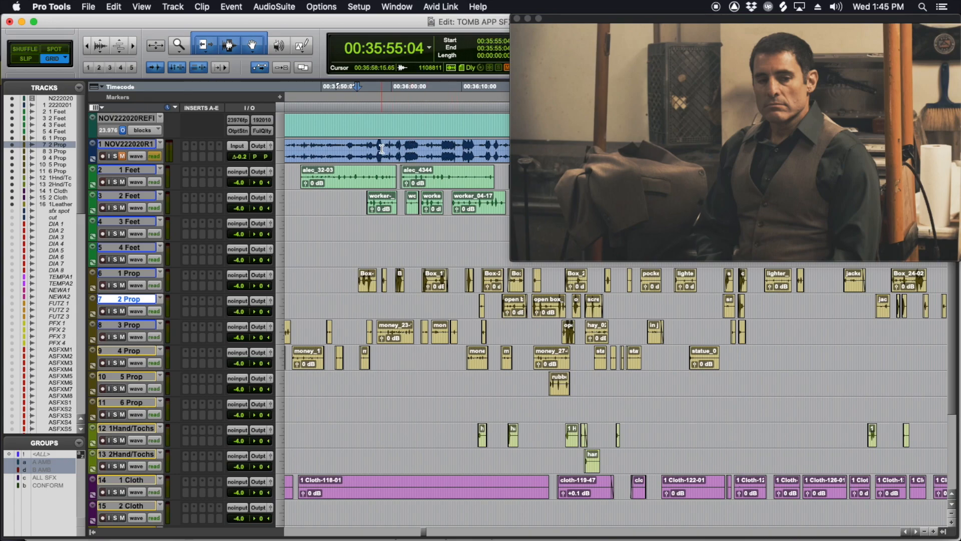
Step: Play the van unloading scene from 00:35:55:06 with all Foley tracks against an enlarged video window
{"action": "left_click", "coordinate": [370, 252]}
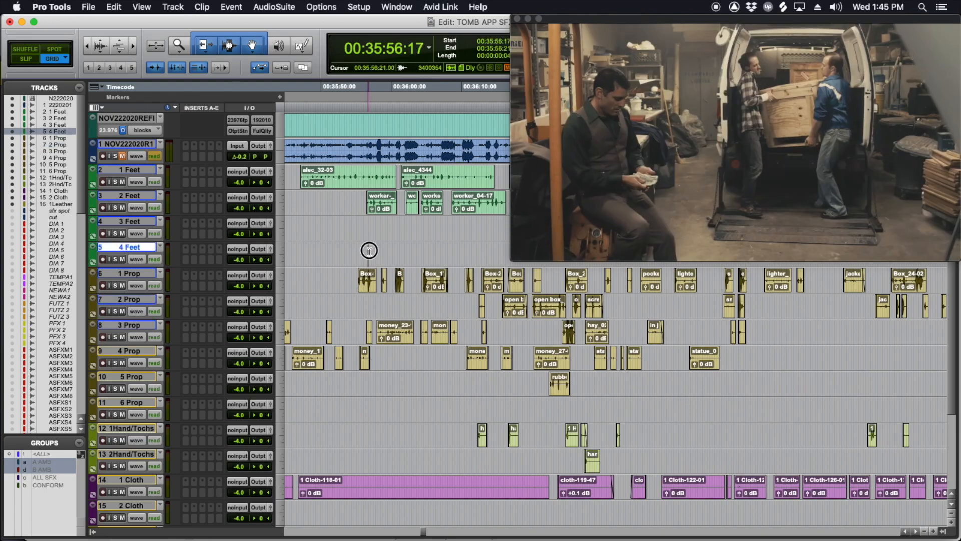
{"action": "left_click", "coordinate": [371, 249]}
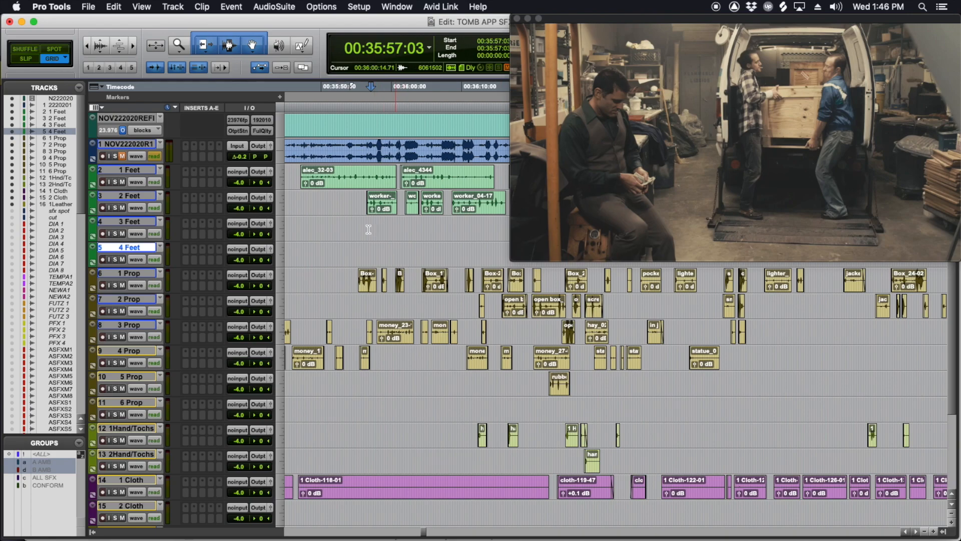
{"action": "left_click", "coordinate": [356, 246]}
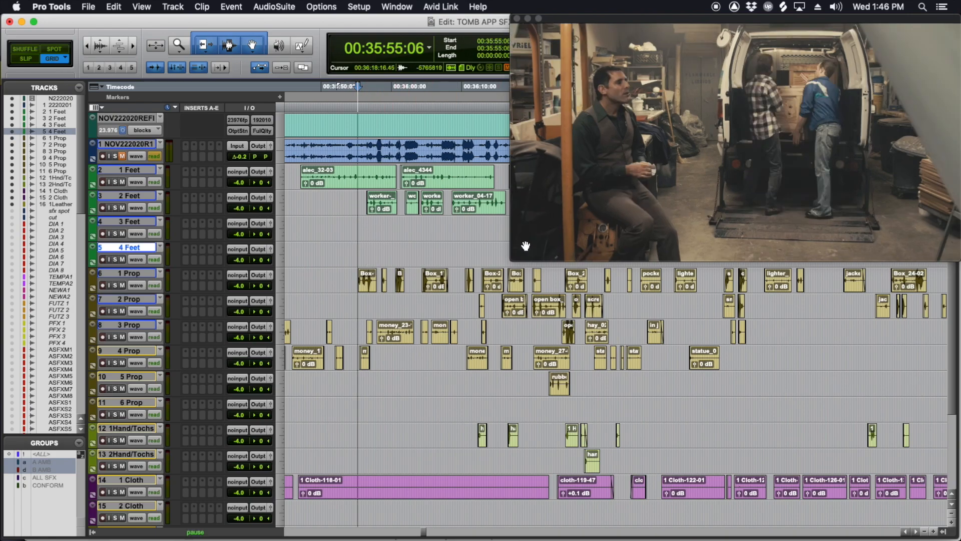
{"action": "key", "text": "space"}
{"action": "left_click_drag", "start_coordinate": [511, 254], "coordinate": [215, 365]}
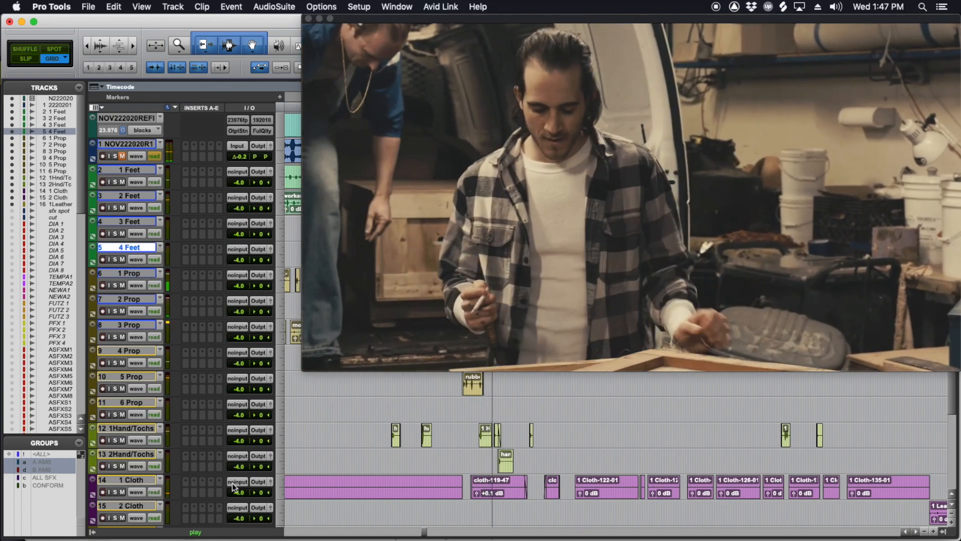
Step: Stop playback, shrink the video window and show the Foley clips around 00:37:00:00
{"action": "scroll", "coordinate": [350, 442], "scroll_direction": "right", "scroll_amount": 2}
{"action": "scroll", "coordinate": [350, 442], "scroll_direction": "down", "scroll_amount": 1}
{"action": "scroll", "coordinate": [377, 422], "scroll_direction": "up", "scroll_amount": 1}
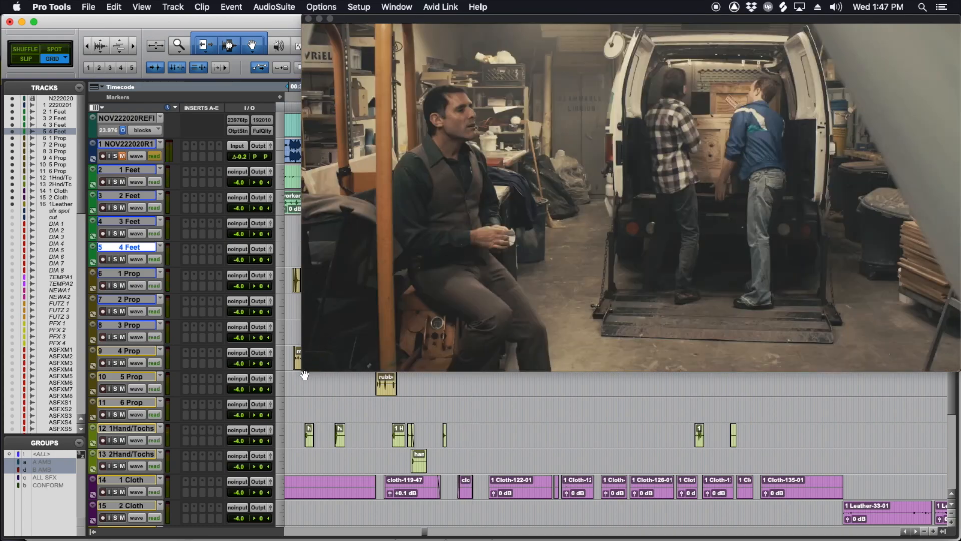
{"action": "left_click_drag", "start_coordinate": [302, 371], "coordinate": [501, 268]}
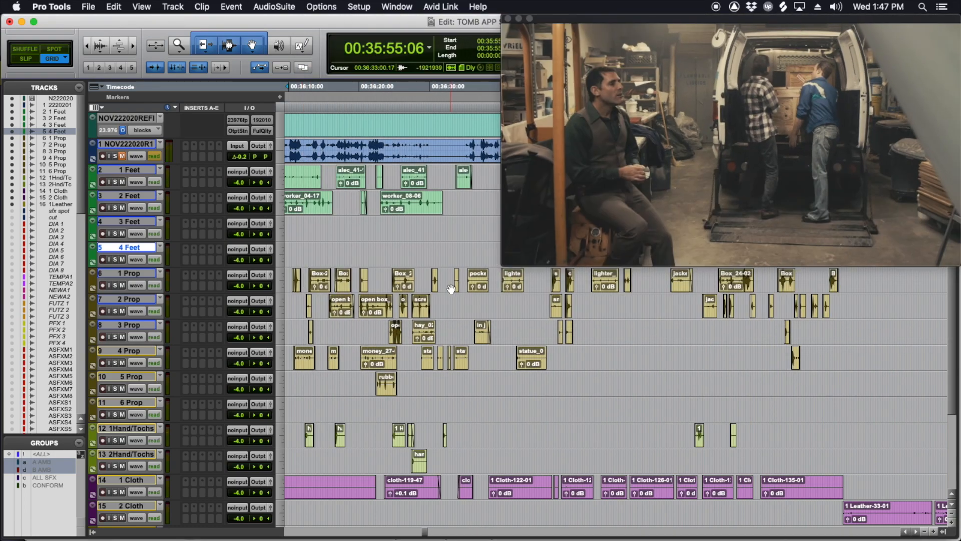
{"action": "scroll", "coordinate": [451, 289], "scroll_direction": "right", "scroll_amount": 5}
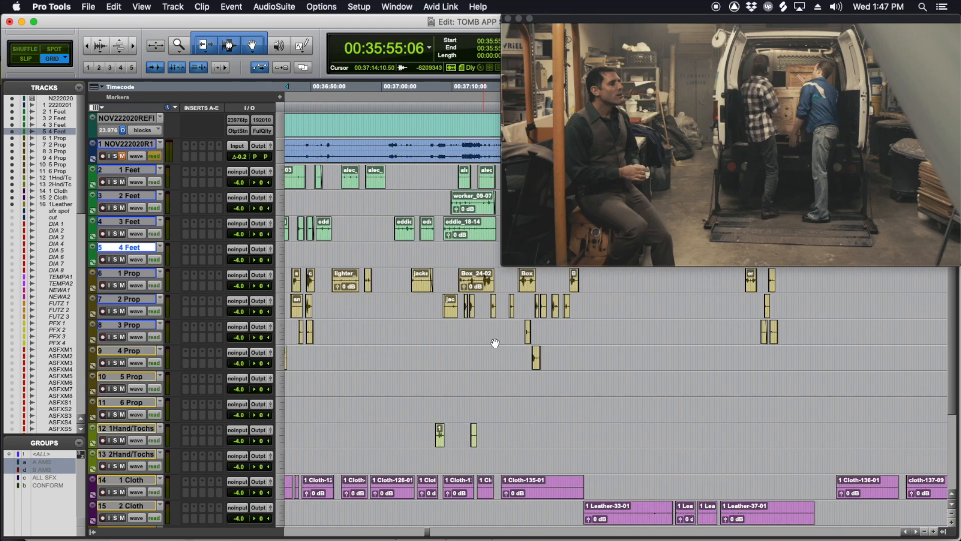